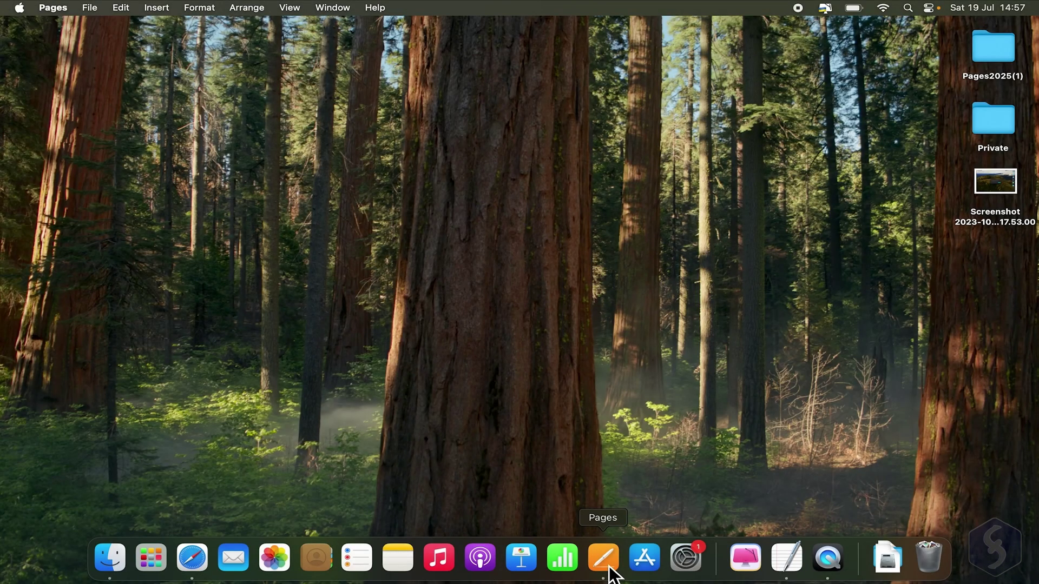
# Launch Pages and create a new Untitled document from the Blank template
pyautogui.click(606, 563)
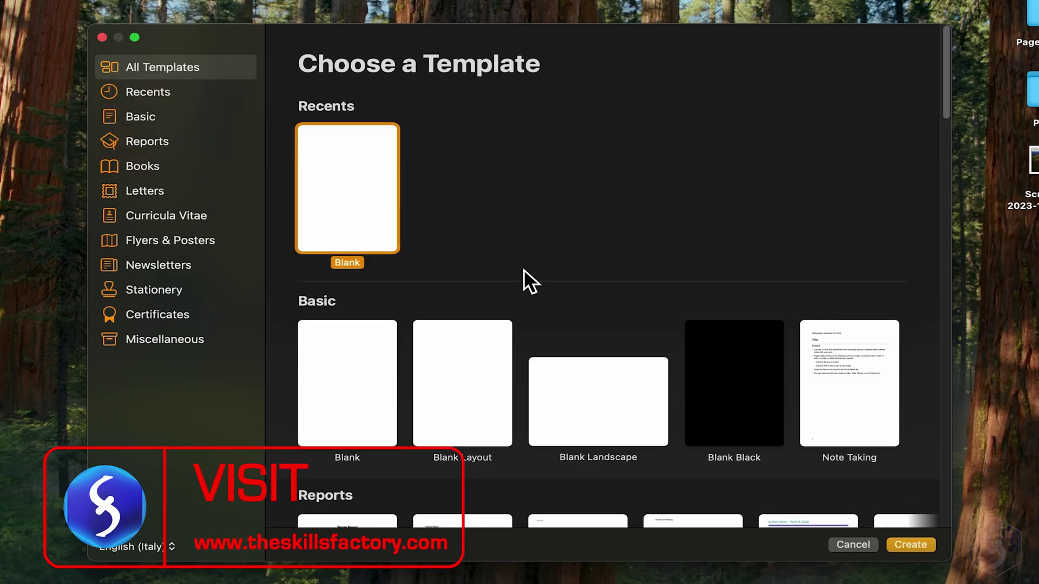
pyautogui.scroll(-6, 517, 271)
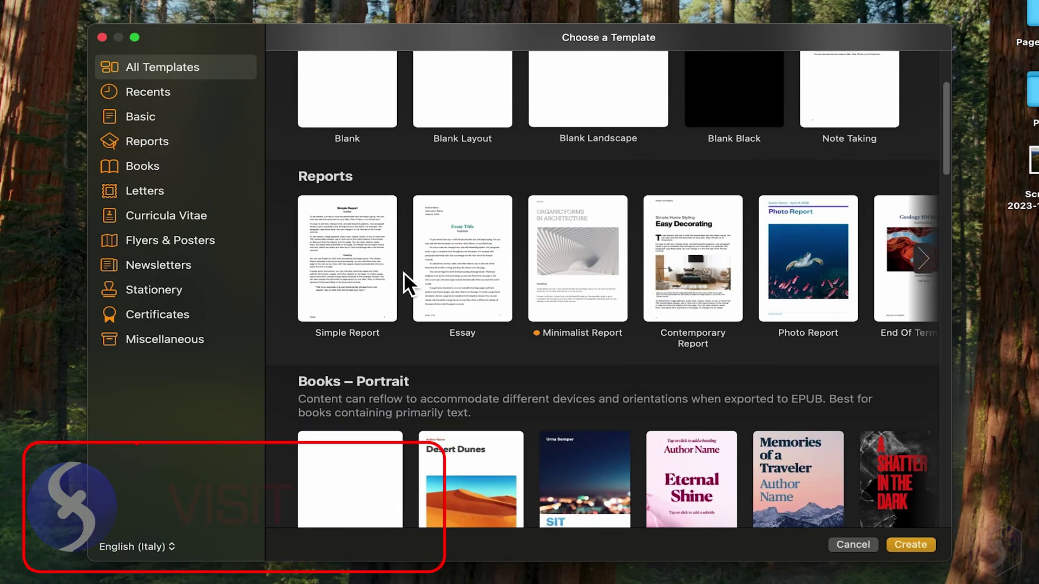
pyautogui.scroll(-4, 781, 282)
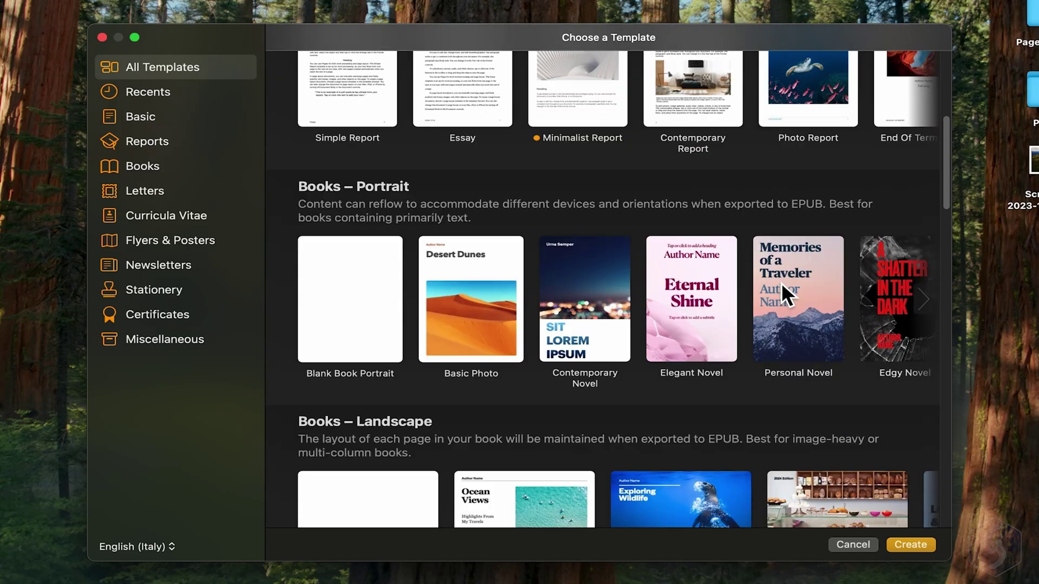
pyautogui.scroll(-4, 767, 281)
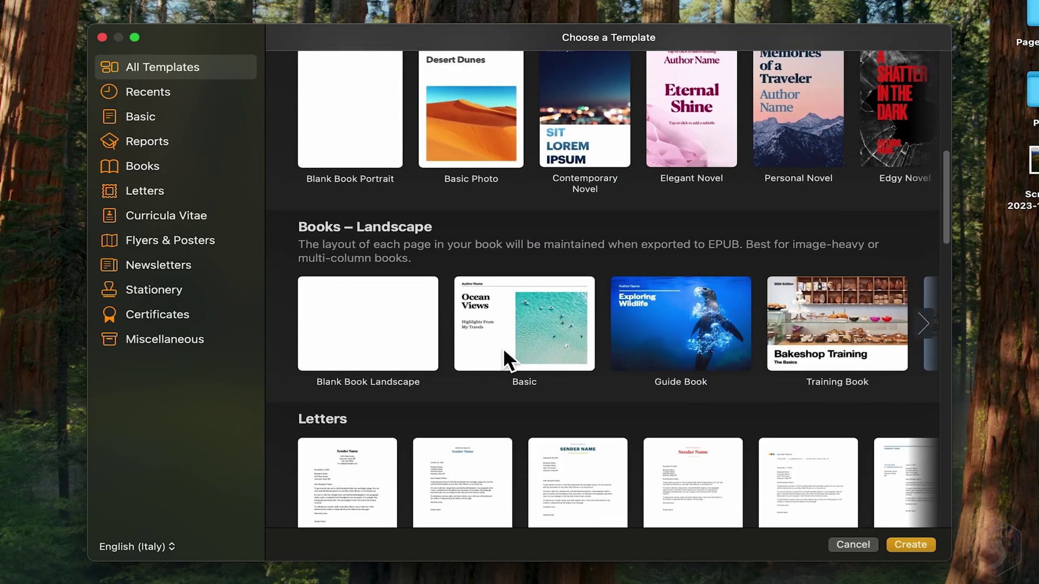
pyautogui.scroll(13, 502, 348)
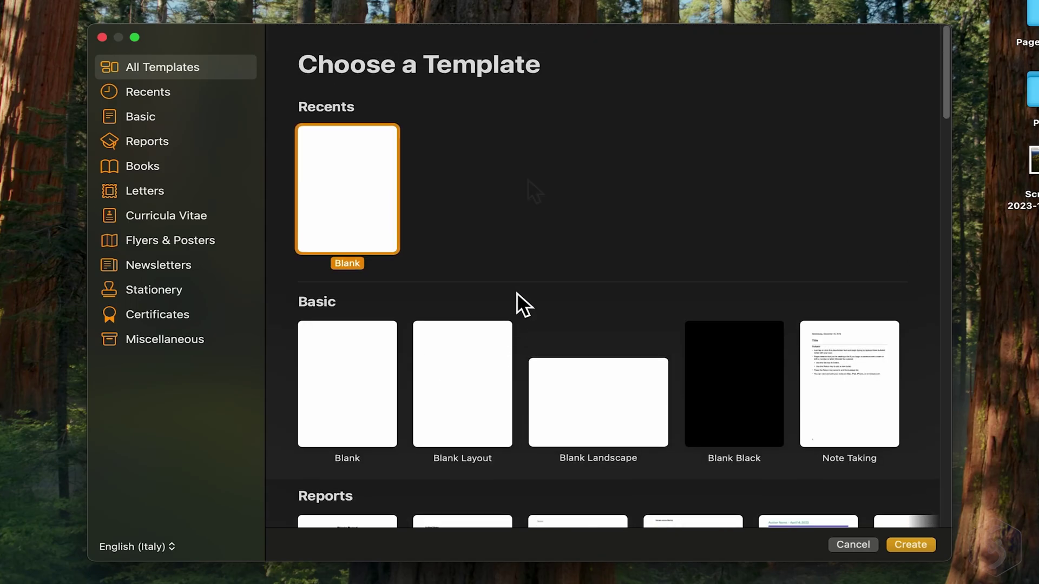
pyautogui.doubleClick(358, 194)
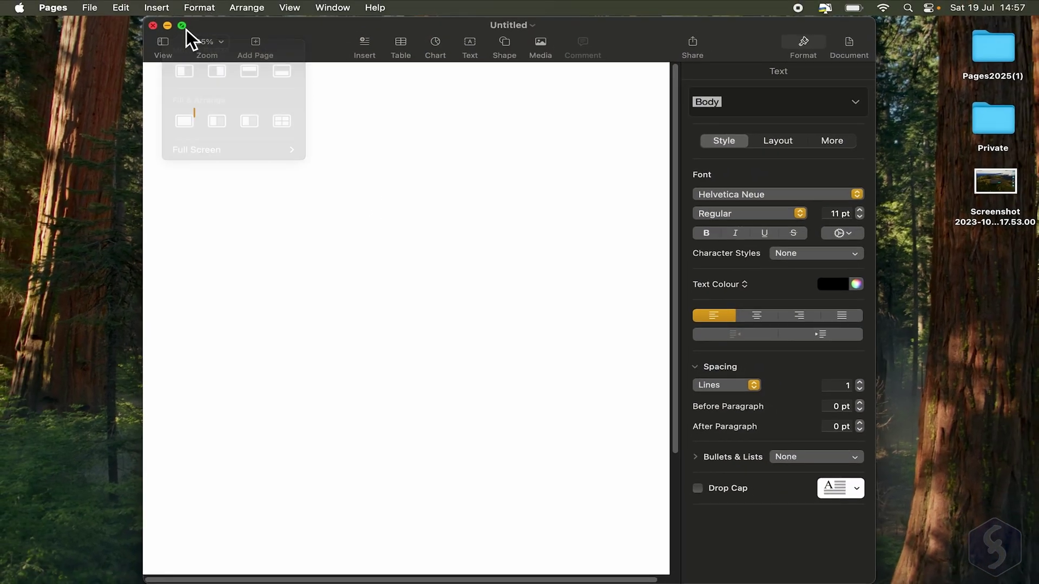
# Make the window full screen, cancel the Open dialog, and hide the Format sidebar
pyautogui.click(185, 28)
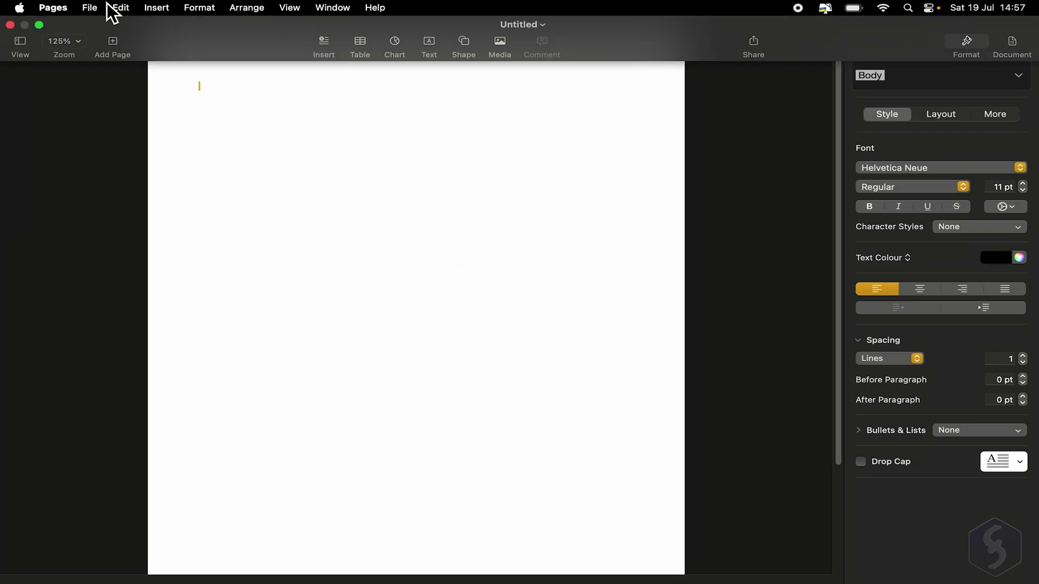
pyautogui.click(91, 8)
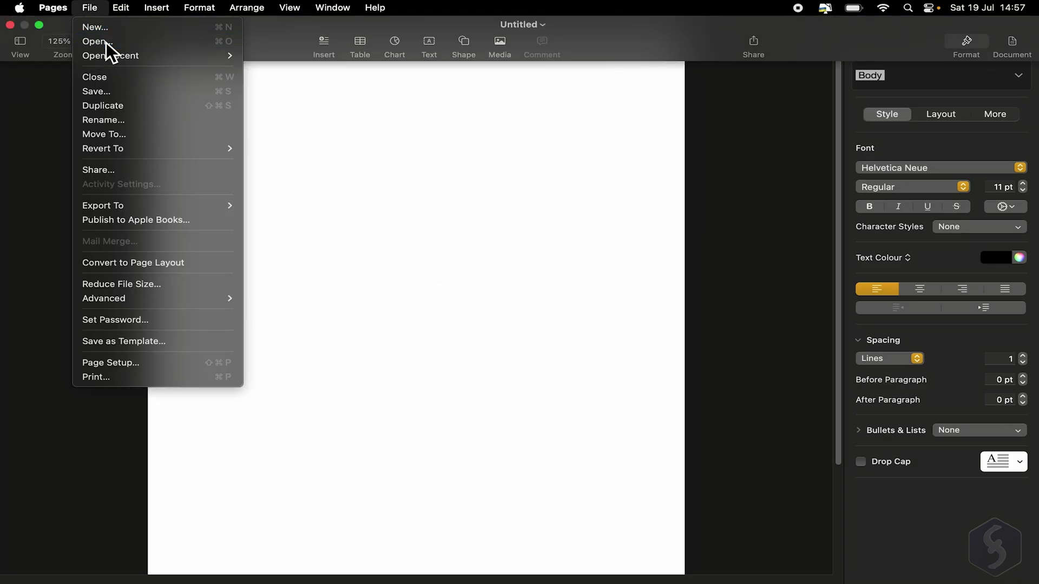
pyautogui.click(106, 41)
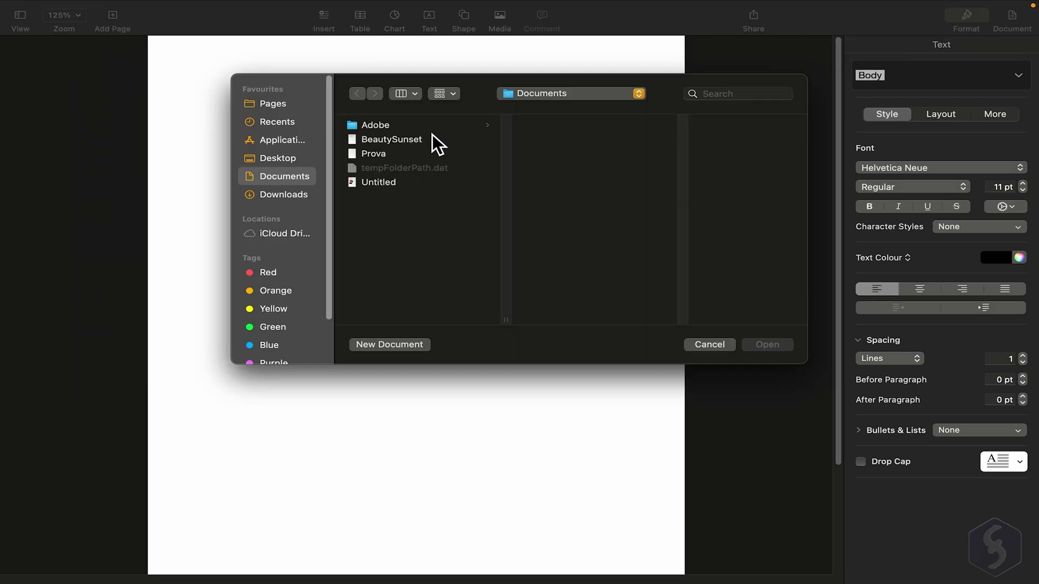
pyautogui.click(381, 186)
pyautogui.click(709, 345)
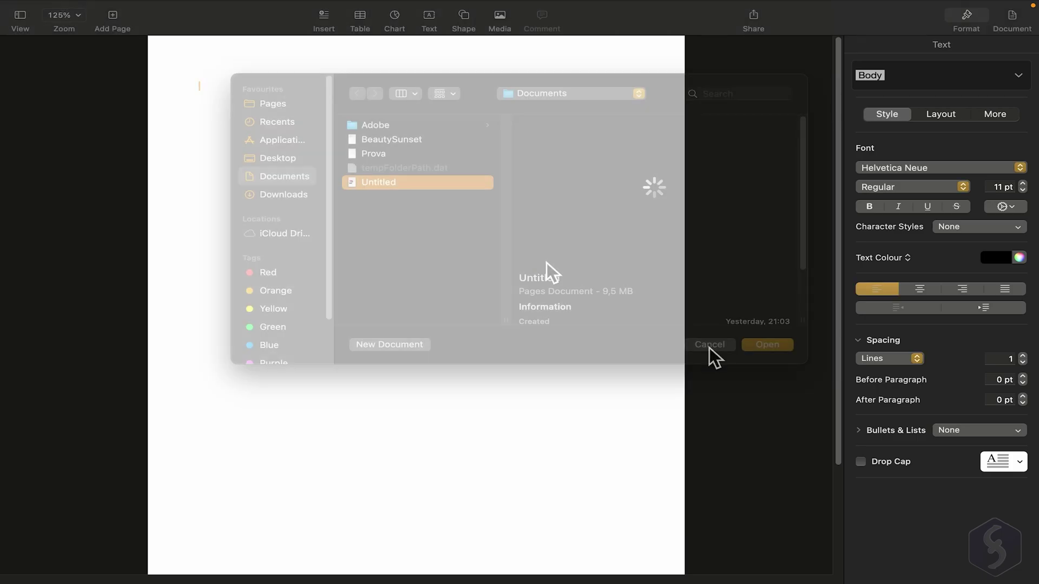
pyautogui.click(985, 21)
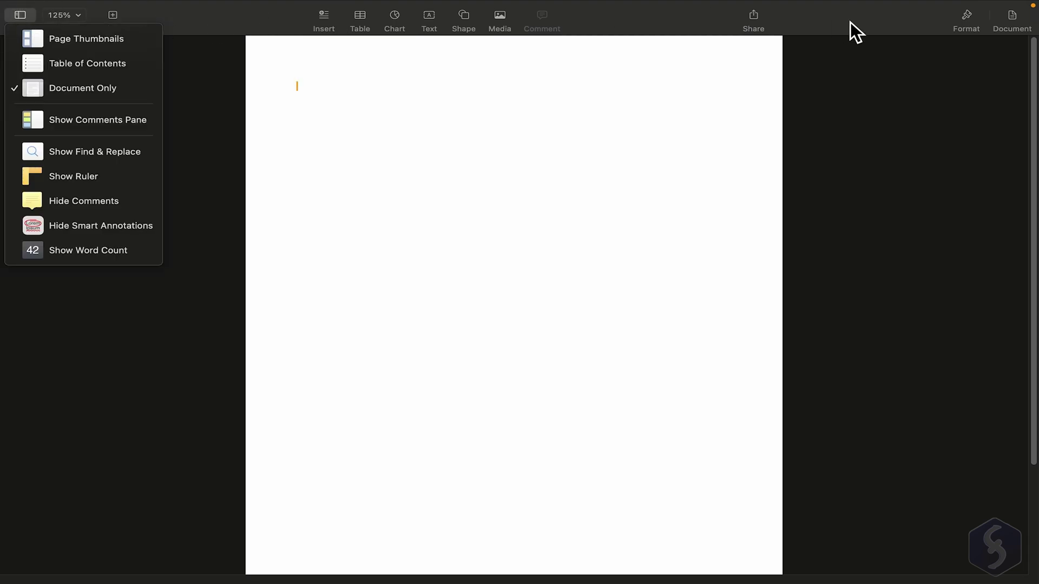
# Show the Document setup panel with A4 portrait page and 2 cm margins
pyautogui.click(967, 20)
pyautogui.click(967, 21)
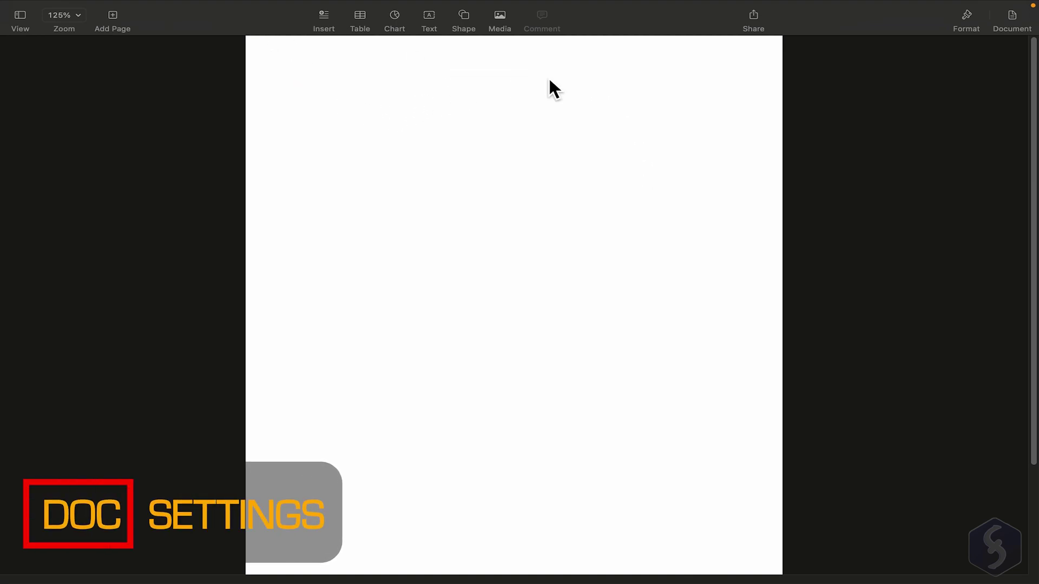
pyautogui.click(1021, 26)
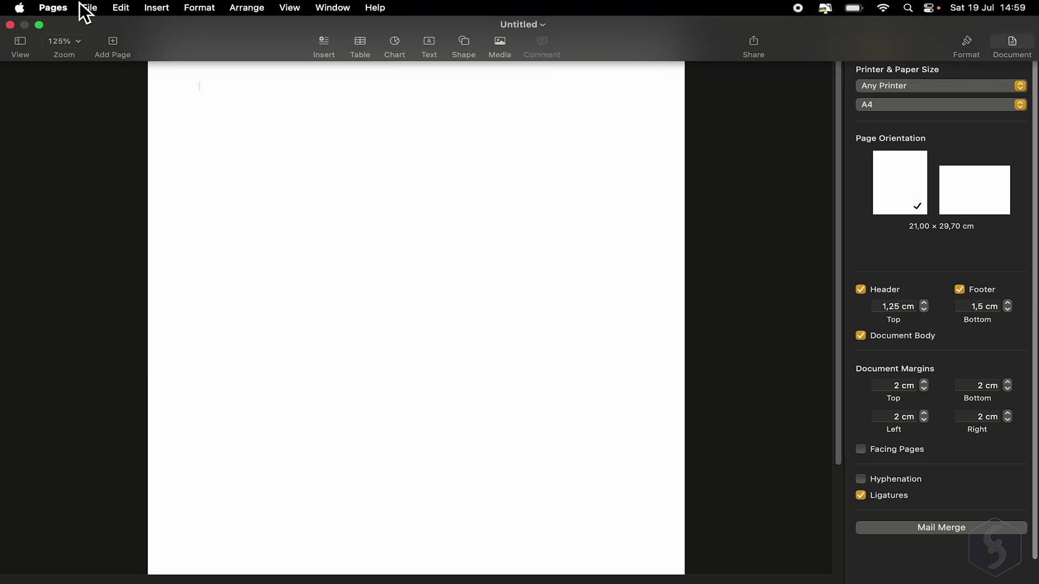
# Set the ruler units to centimetres in Pages Settings > Rulers
pyautogui.click(59, 8)
pyautogui.click(75, 48)
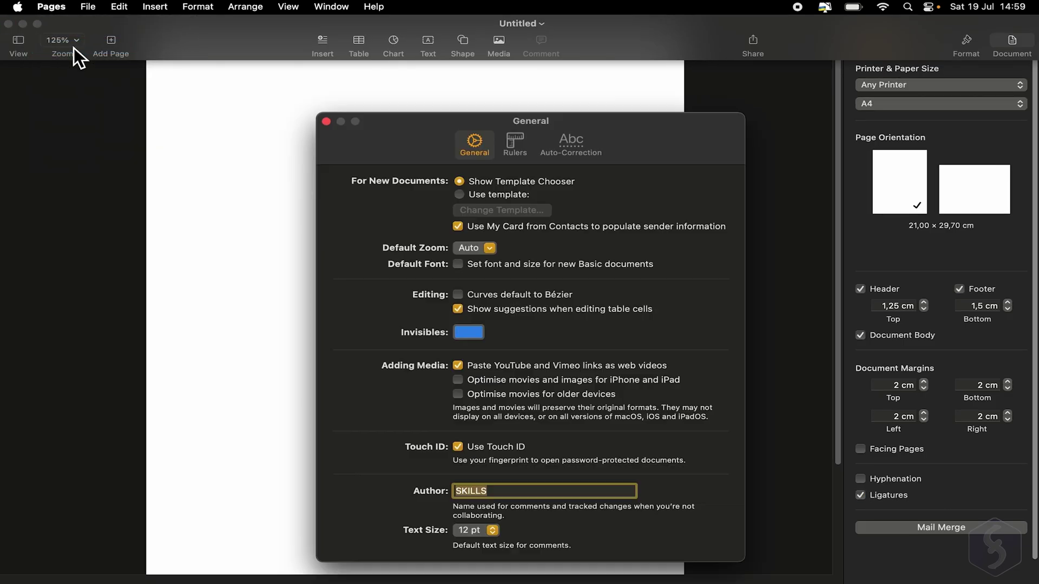
pyautogui.click(461, 97)
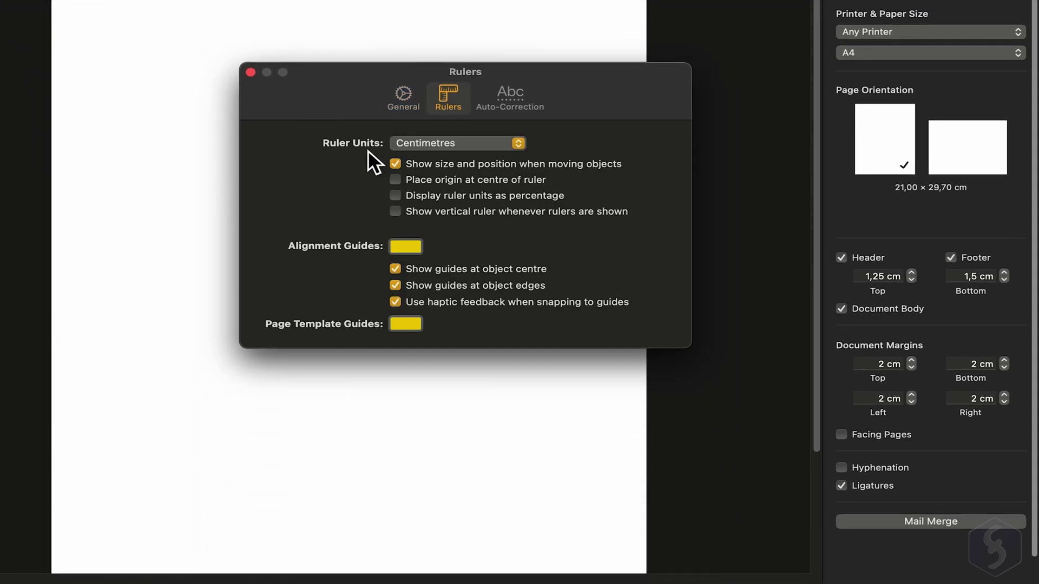
pyautogui.click(520, 145)
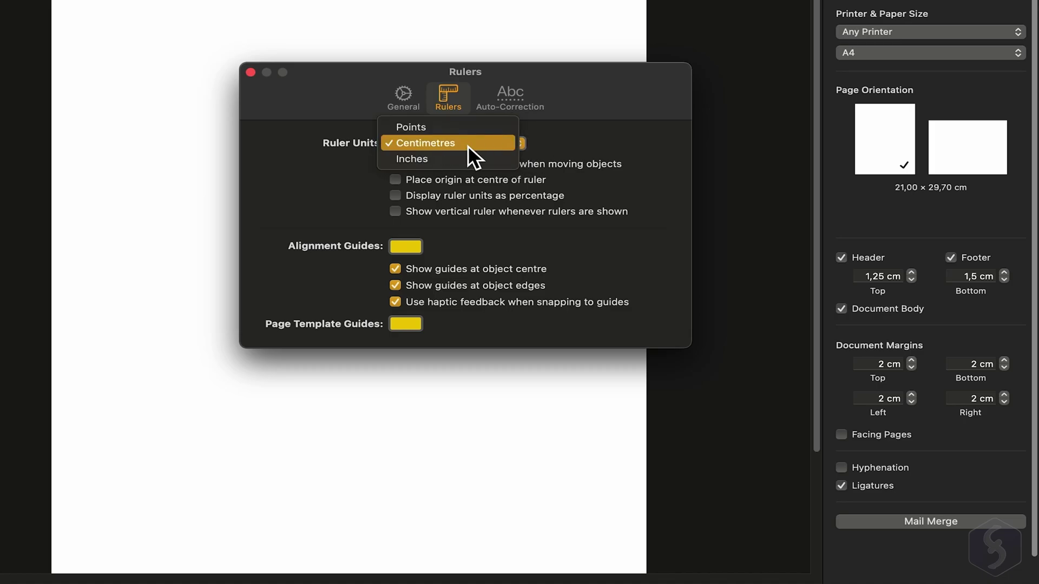
pyautogui.click(449, 160)
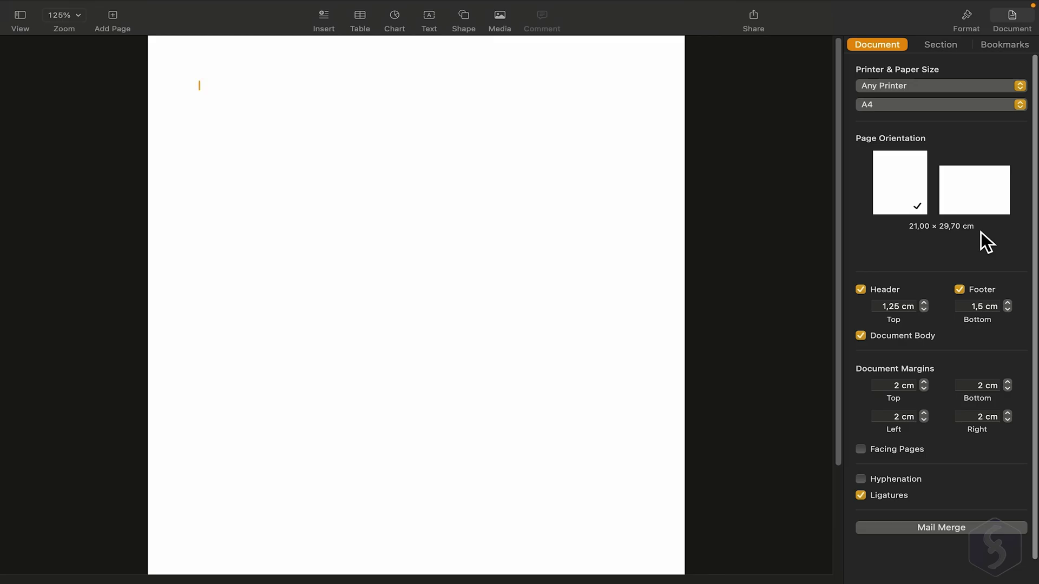
# Keep the A4 paper size and set the orientation back to portrait
pyautogui.click(928, 106)
pyautogui.click(927, 106)
pyautogui.click(948, 202)
pyautogui.click(917, 205)
# Enter 'He' in the left header and 'Foot' in the left footer
pyautogui.click(398, 74)
pyautogui.click(309, 75)
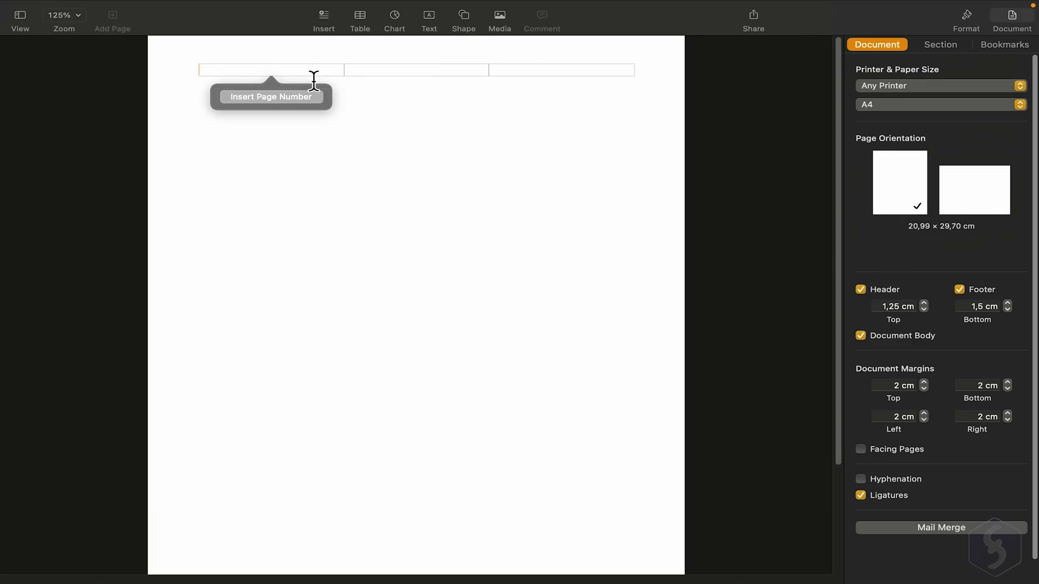
pyautogui.write('Header')
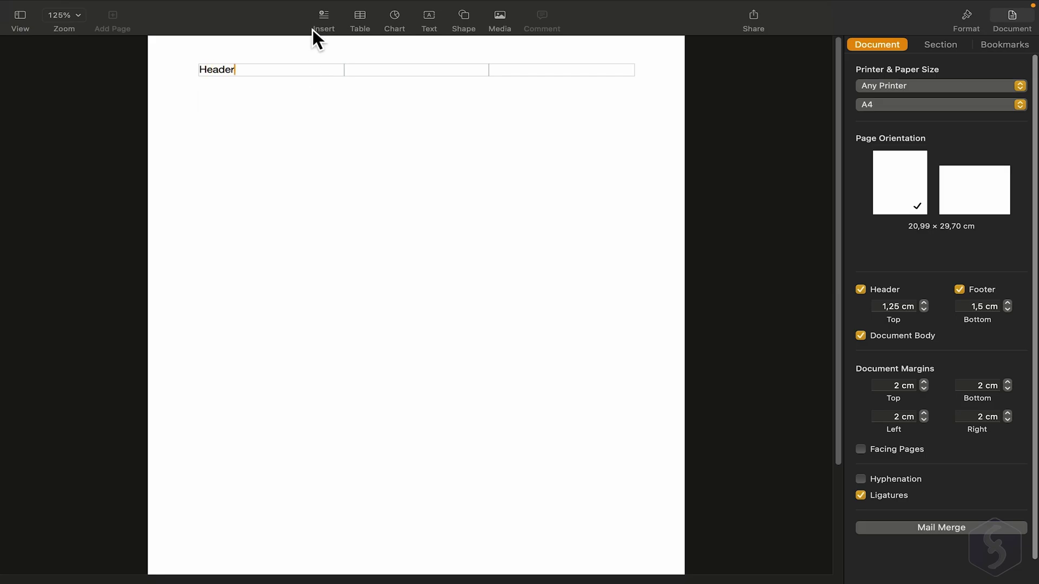
pyautogui.scroll(-5, 317, 363)
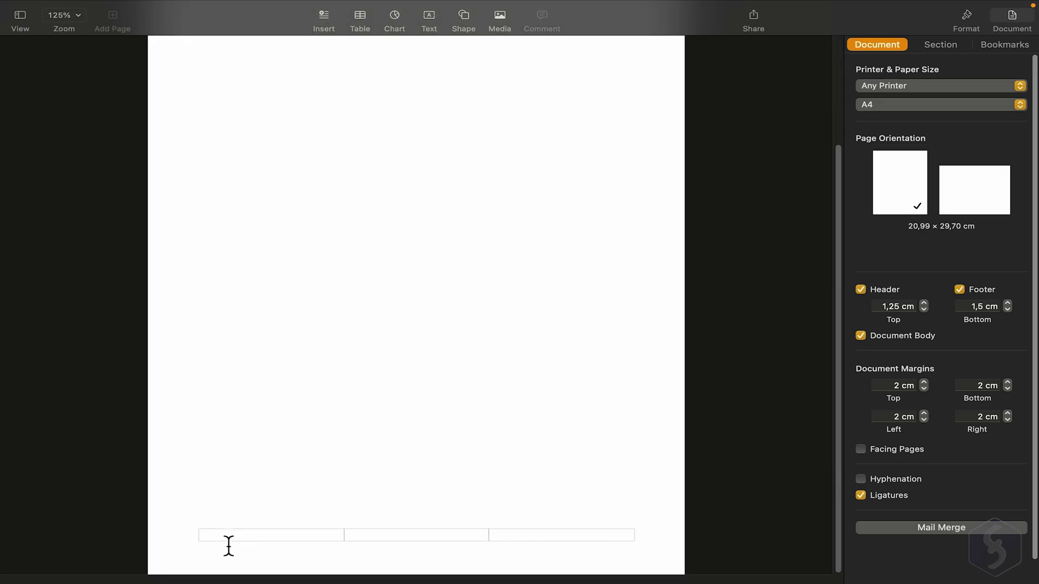
pyautogui.click(228, 538)
pyautogui.write('Footer')
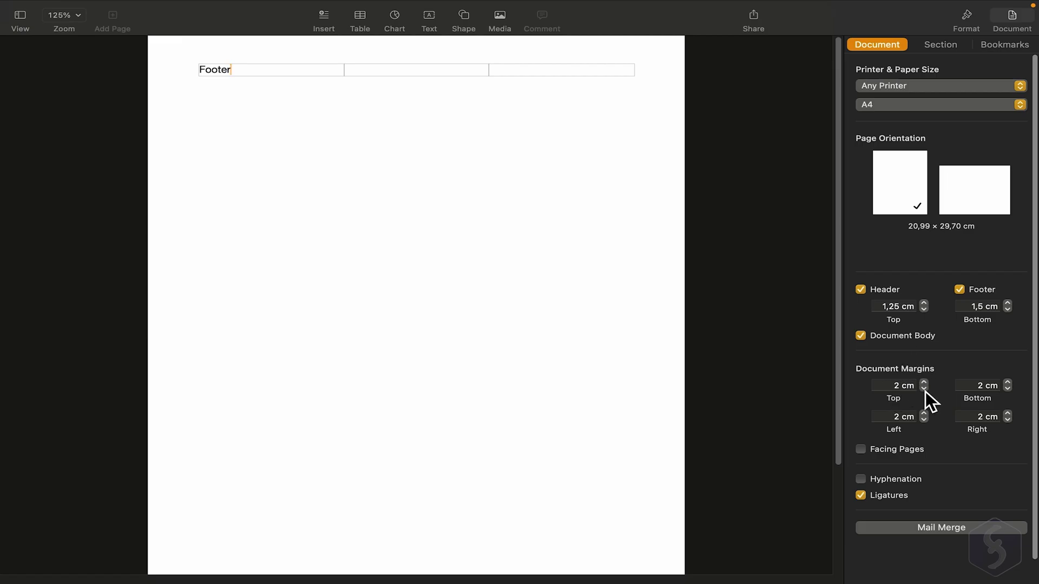
# Type 'Hello world' in the document body and select it
pyautogui.click(405, 118)
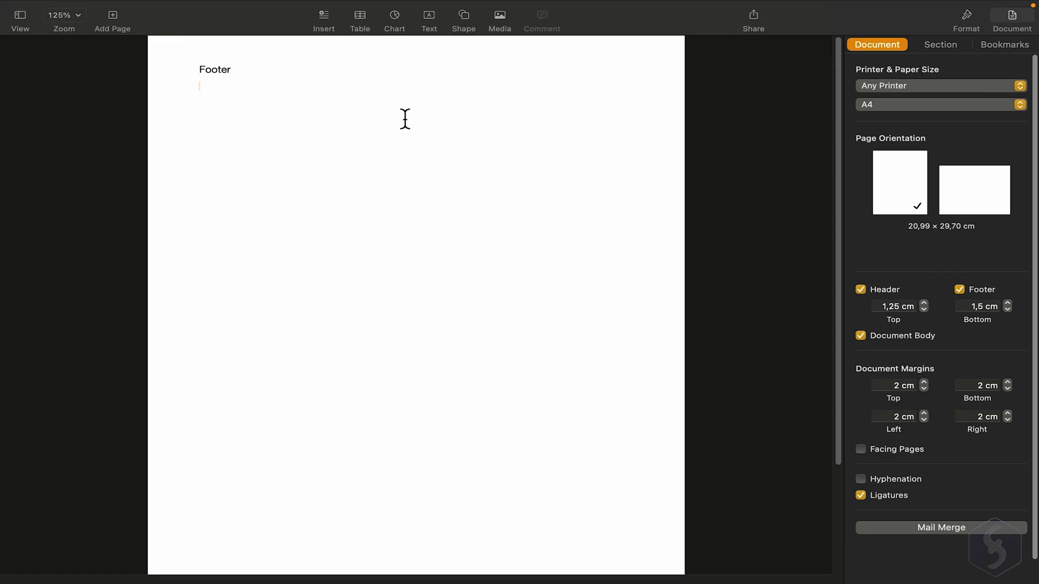
pyautogui.write('Hello world')
pyautogui.moveTo(272, 91); pyautogui.dragTo(197, 86)
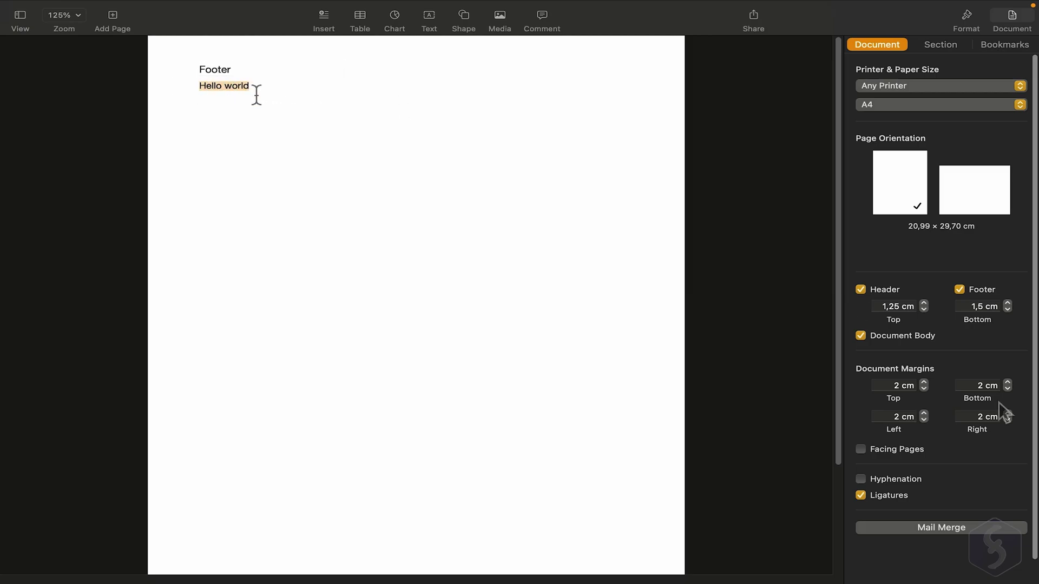
# Adjust the top margin up and down, leaving it at 2,54 cm
pyautogui.click(924, 382)
pyautogui.click(924, 389)
pyautogui.click(924, 390)
pyautogui.click(924, 383)
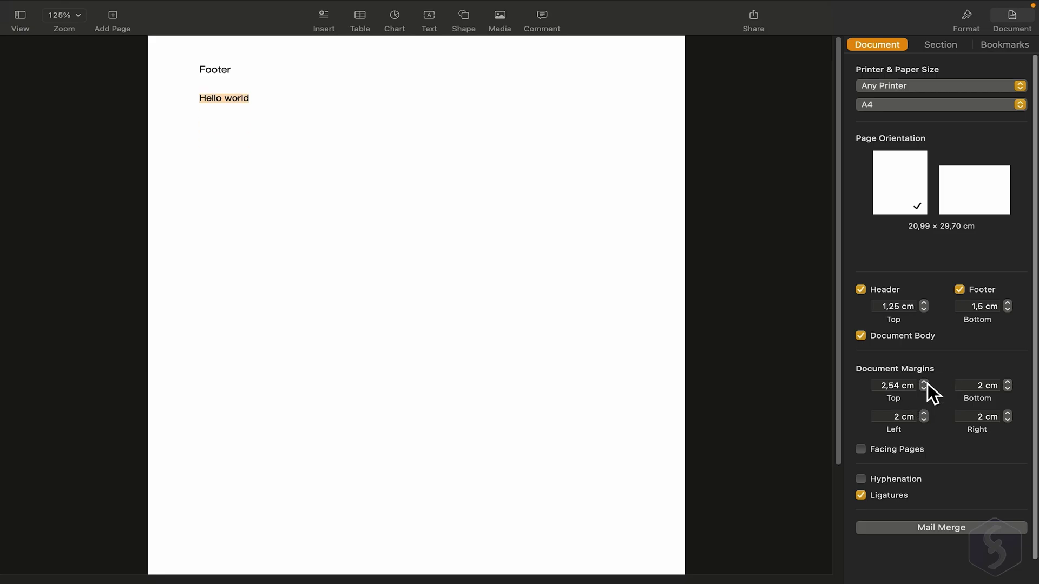
# Set the left margin to 1,9 cm and replace Hello world with the sunset title and subheading
pyautogui.click(924, 419)
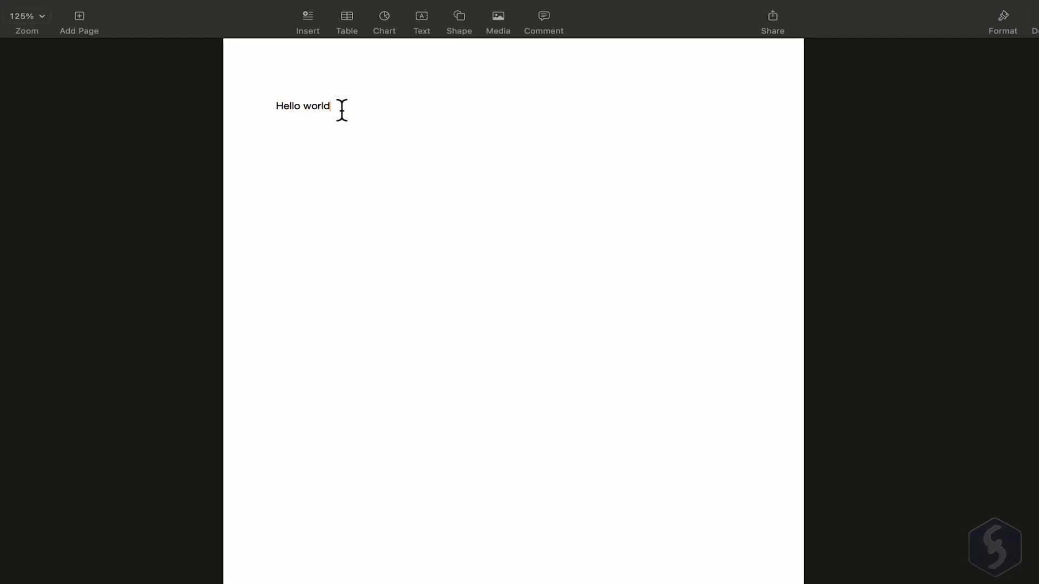
pyautogui.moveTo(344, 107); pyautogui.dragTo(287, 112)
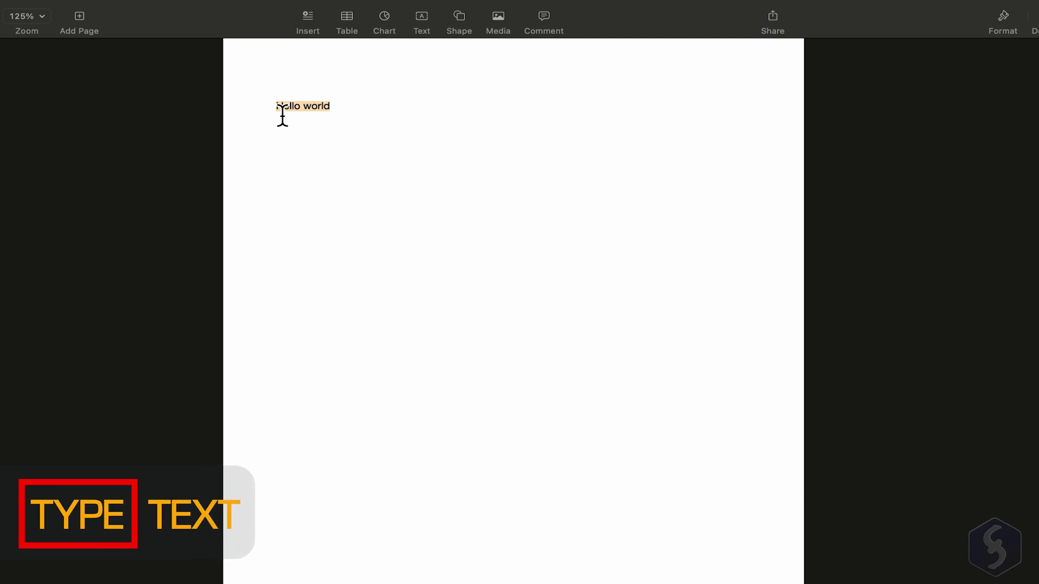
pyautogui.press('BackSpace')
pyautogui.write('Understaind')
pyautogui.press('BackSpace')
pyautogui.press('BackSpace')
pyautogui.press('BackSpace')
pyautogui.write('nding the Beauty and Science of Sunset ')
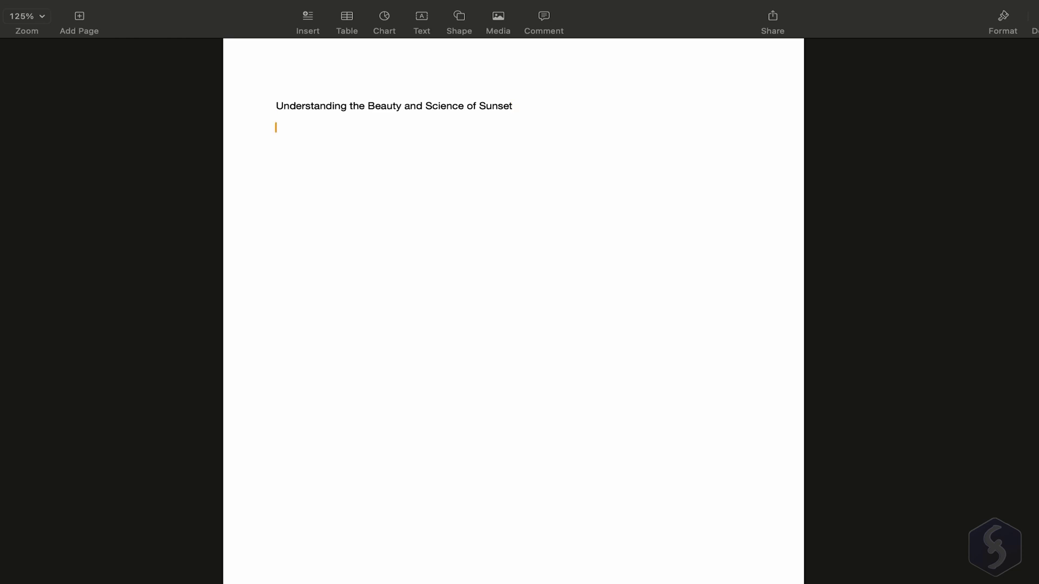
pyautogui.write('Why Sunsets feel so special')
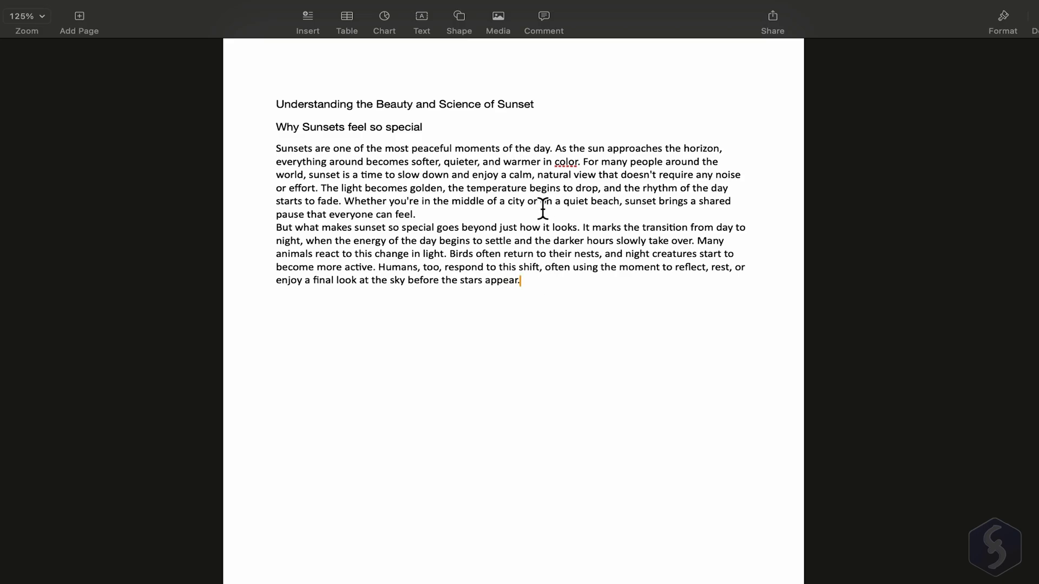
# Select through the body paragraphs, then start a new line after the text
pyautogui.click(472, 228)
pyautogui.moveTo(540, 302); pyautogui.dragTo(262, 144)
pyautogui.press('Right')
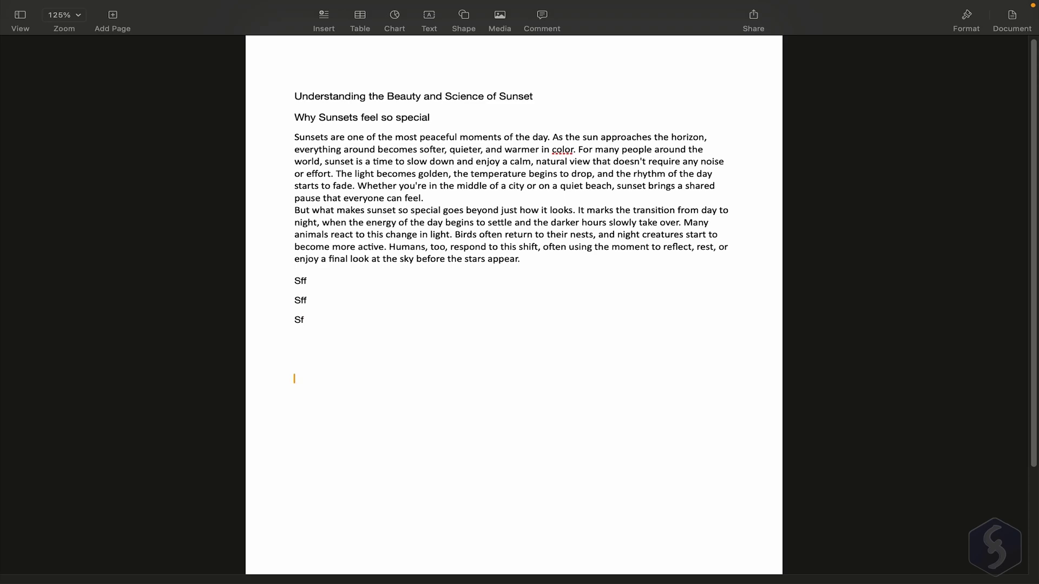
pyautogui.press('Return')
pyautogui.press('Return')
pyautogui.press('Return')
pyautogui.press('Return')
pyautogui.press('Return')
pyautogui.press('Return')
pyautogui.press('Return')
pyautogui.press('Return')
pyautogui.press('Return')
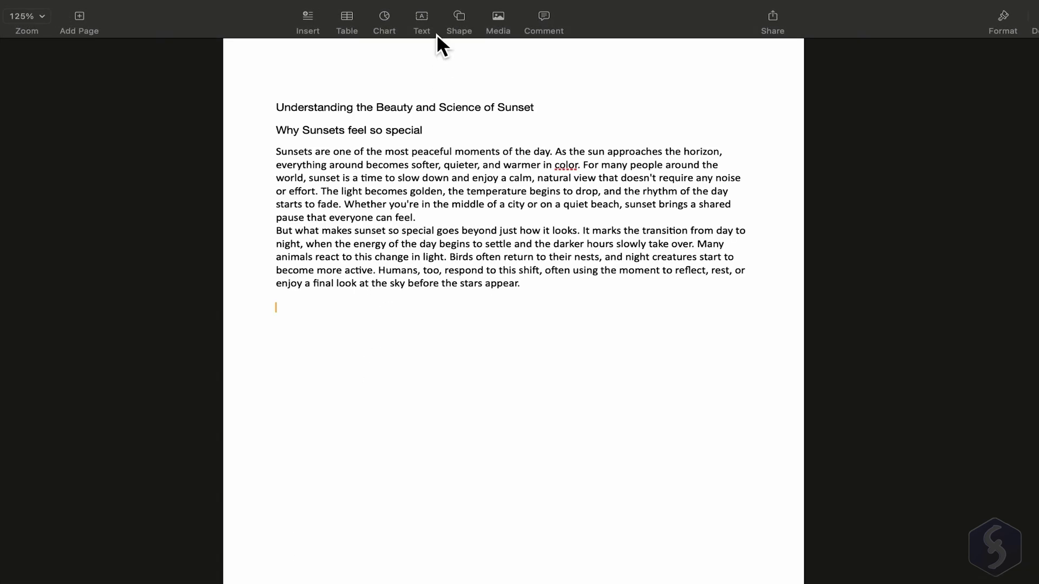
# Put 'Beatty of Sunset' in the left header and 'Page 1' on the right
pyautogui.click(361, 76)
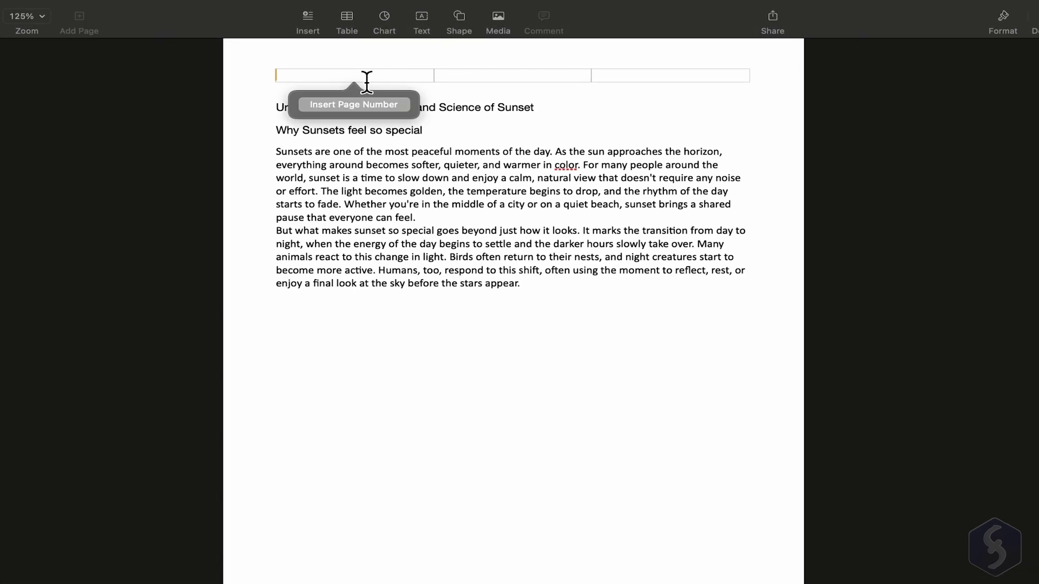
pyautogui.write('Beatut')
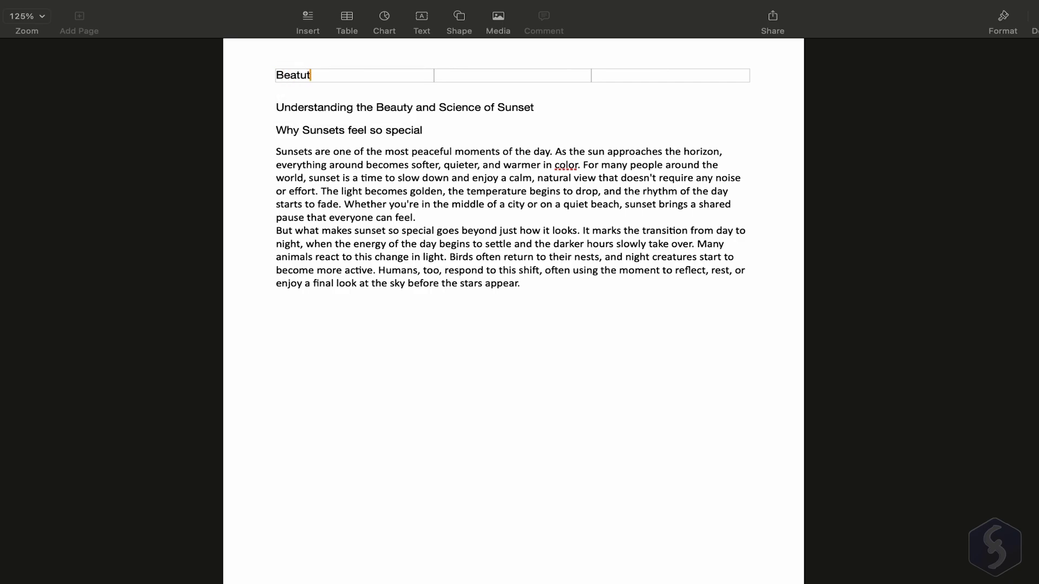
pyautogui.press('BackSpace')
pyautogui.press('BackSpace')
pyautogui.press('BackSpace')
pyautogui.write('uty of Sunset')
pyautogui.click(665, 79)
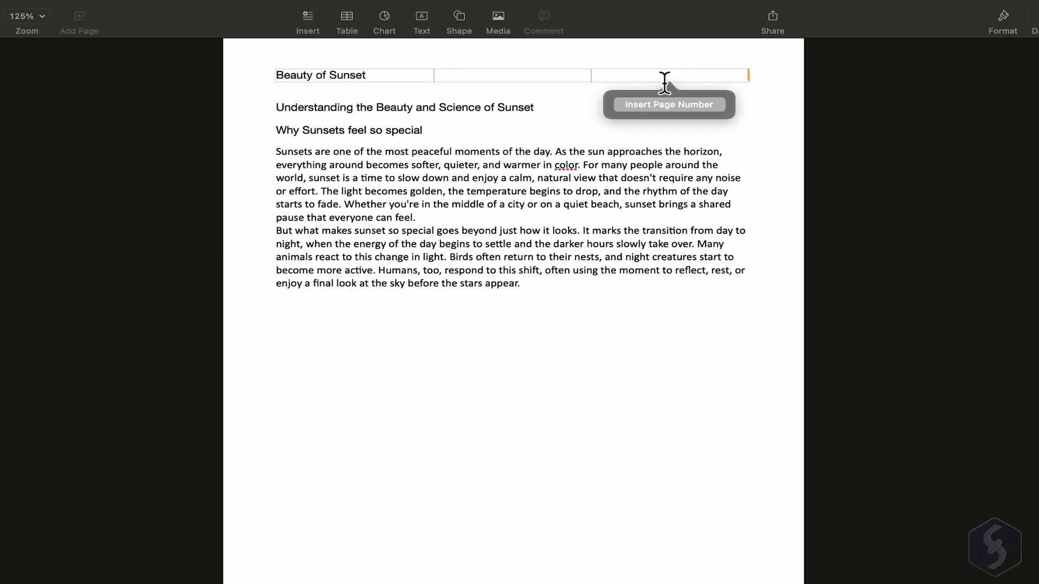
pyautogui.click(702, 107)
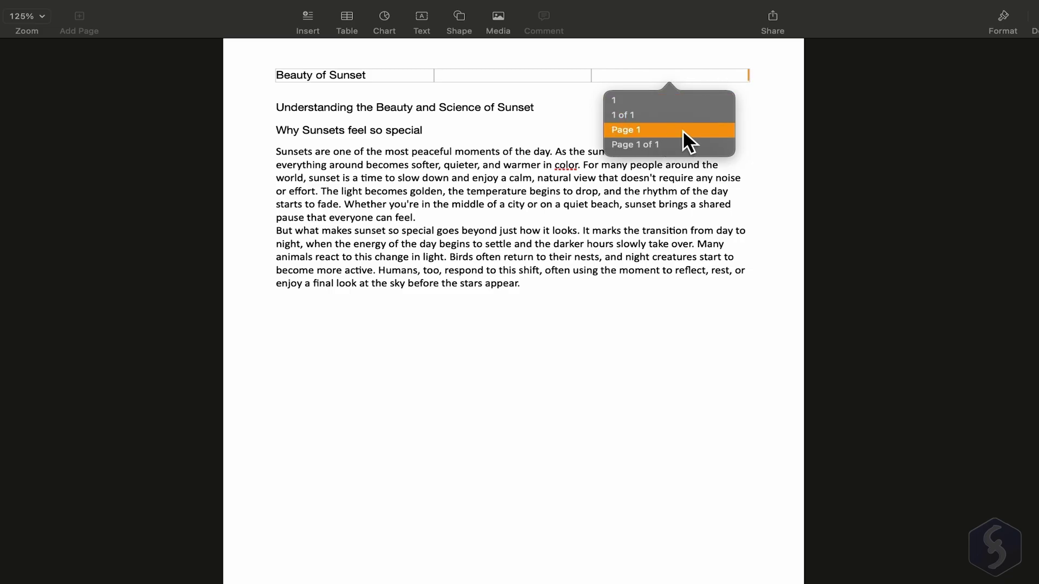
pyautogui.press('Return')
pyautogui.click(752, 78)
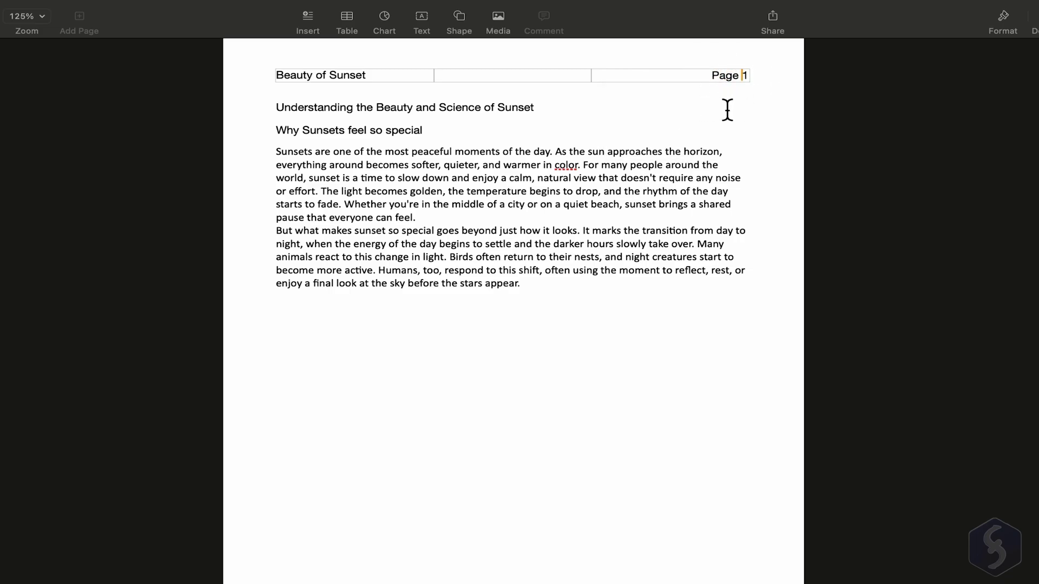
# Set the header's distance from the top to 1,27 cm and close document settings
pyautogui.click(1035, 24)
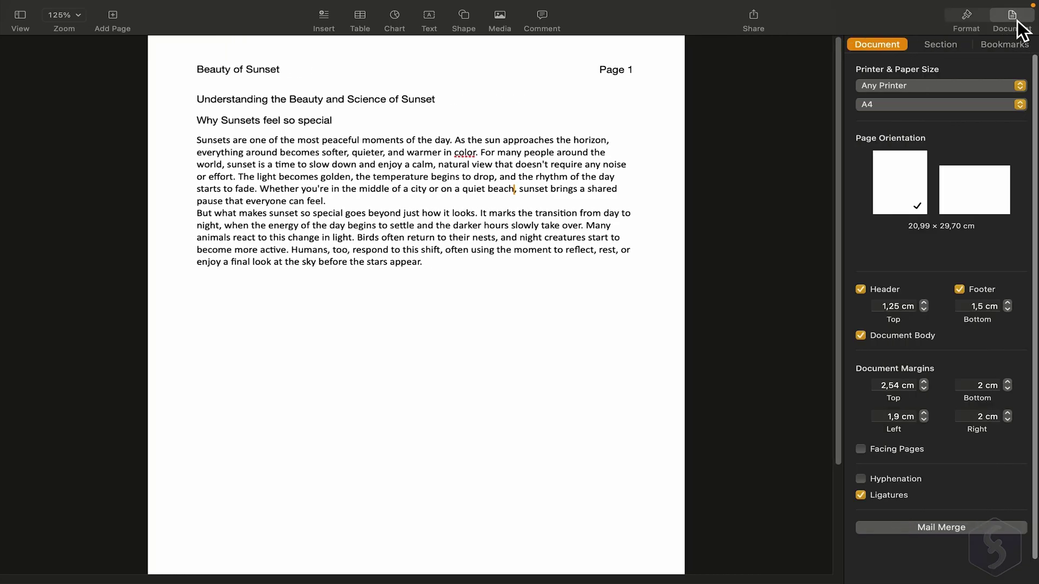
pyautogui.click(923, 304)
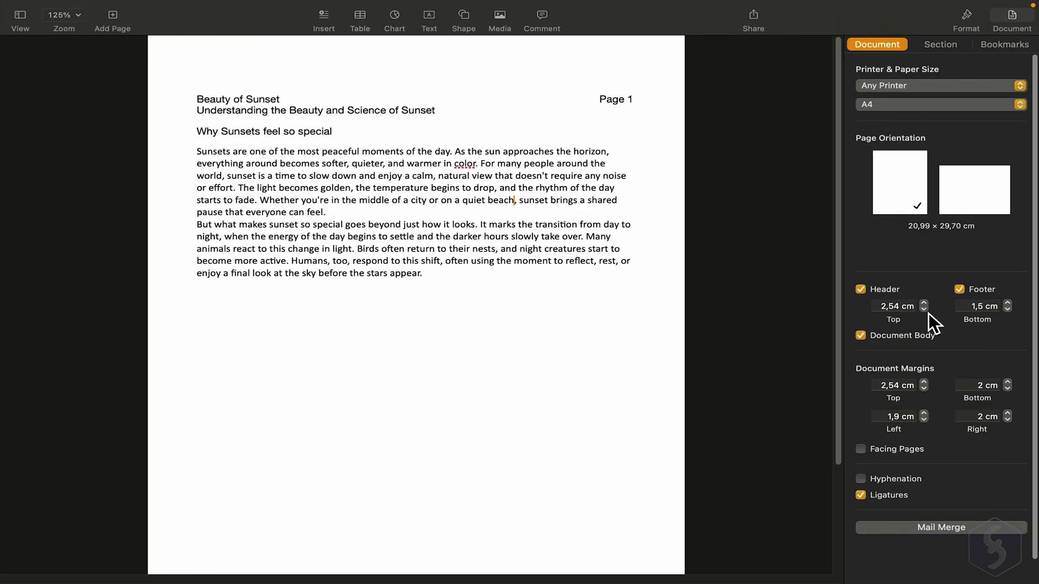
pyautogui.click(926, 311)
pyautogui.press('alt+super+i')
# Select the heading 'Why Sunsets feel so special' and change its font to American Typewriter
pyautogui.moveTo(431, 122); pyautogui.dragTo(278, 120)
pyautogui.moveTo(432, 120); pyautogui.dragTo(285, 123)
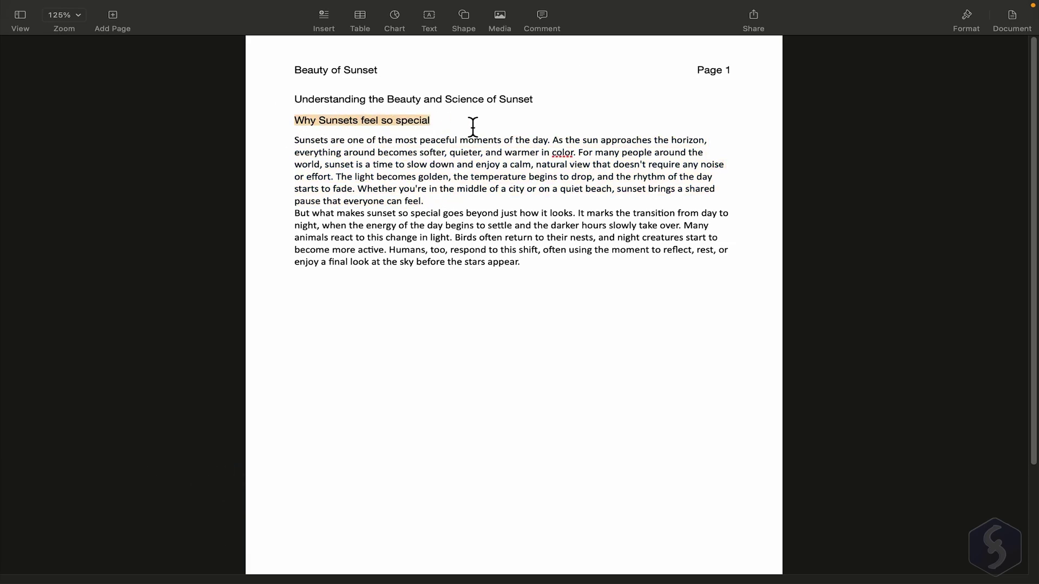
pyautogui.click(967, 19)
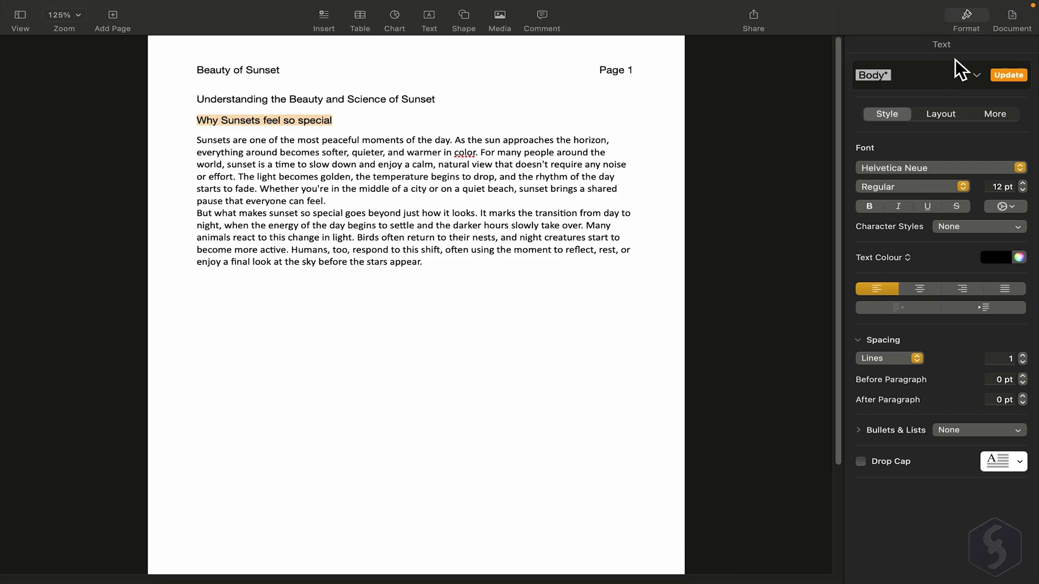
pyautogui.click(976, 76)
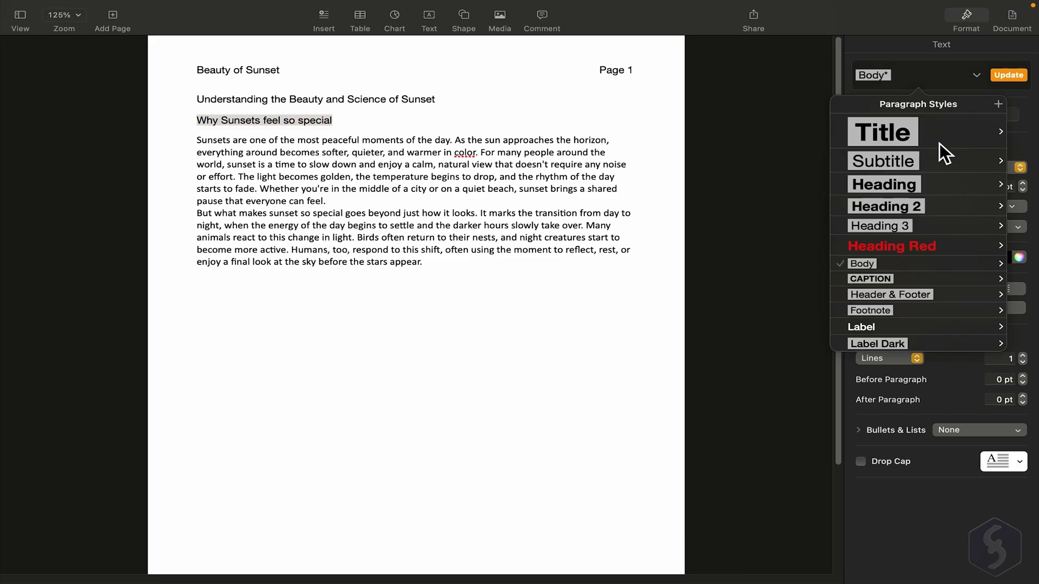
pyautogui.click(937, 79)
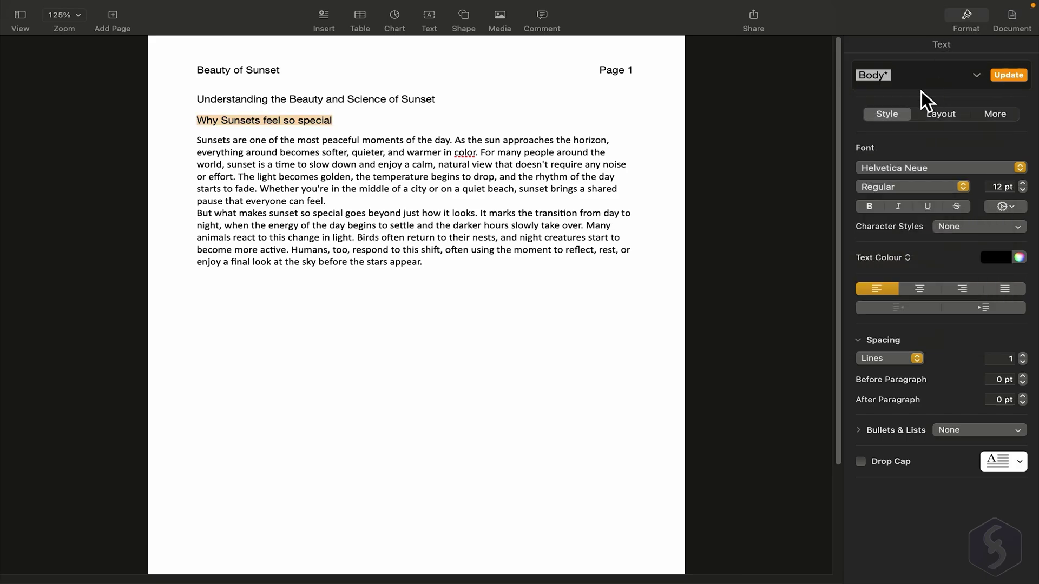
pyautogui.click(912, 168)
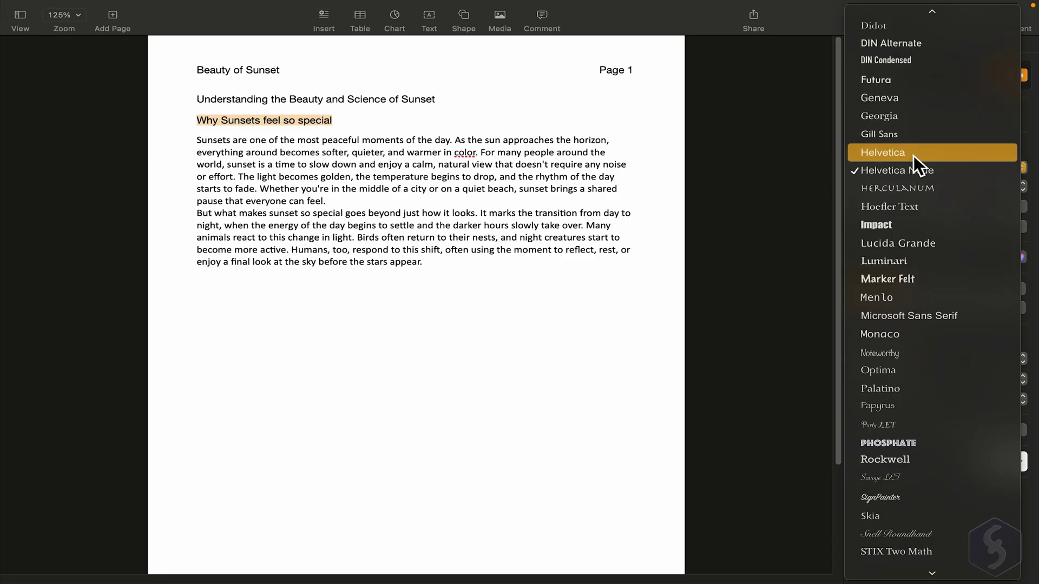
pyautogui.click(913, 155)
pyautogui.click(915, 169)
pyautogui.click(915, 203)
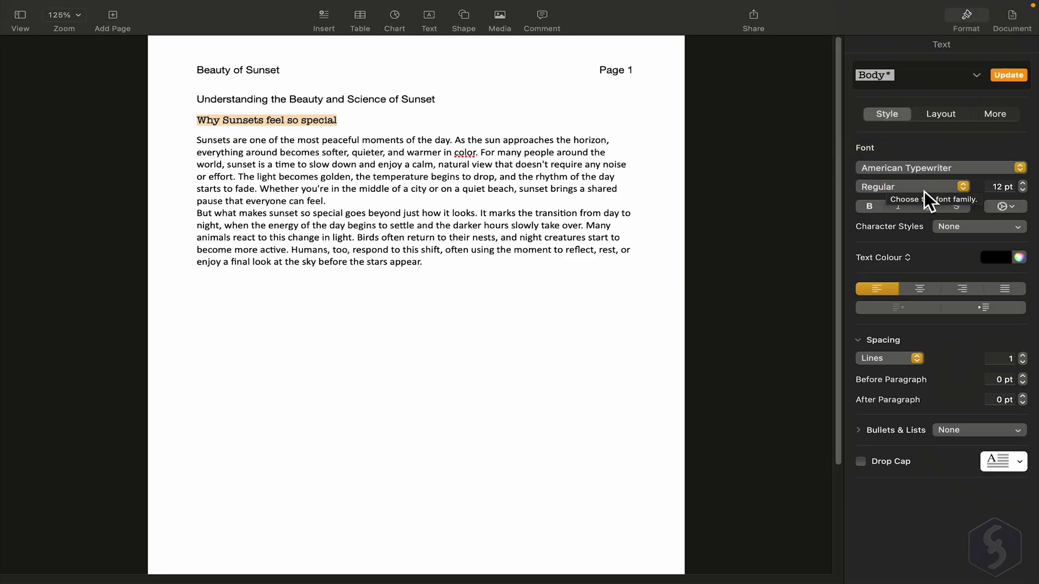
# Set the heading's typeface to Bold, then select the first body paragraph
pyautogui.click(924, 191)
pyautogui.click(928, 190)
pyautogui.click(906, 190)
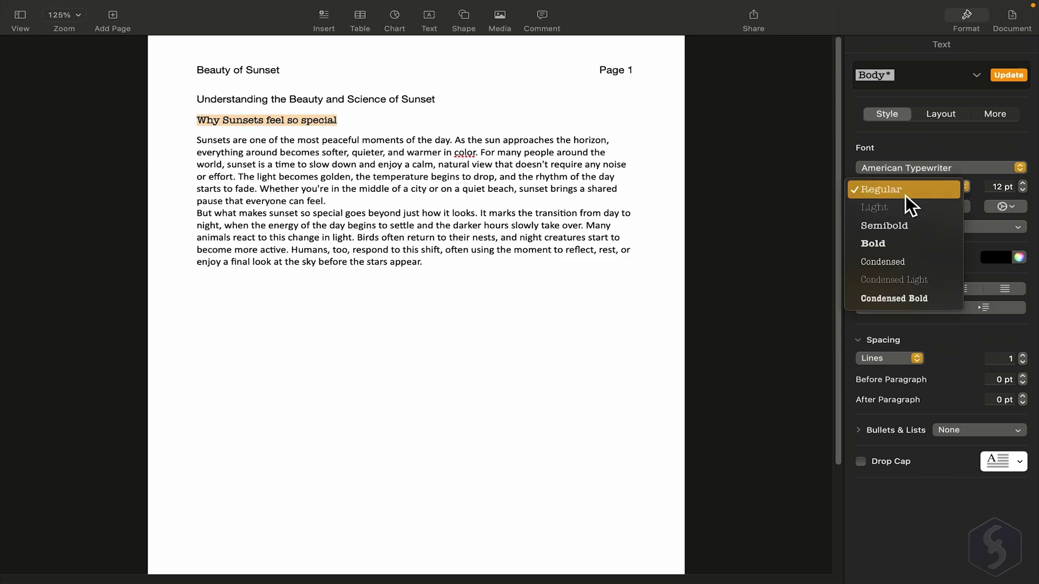
pyautogui.click(896, 245)
pyautogui.press('Down')
pyautogui.hotkey('alt', 'shift', 'Down')
pyautogui.click(1008, 209)
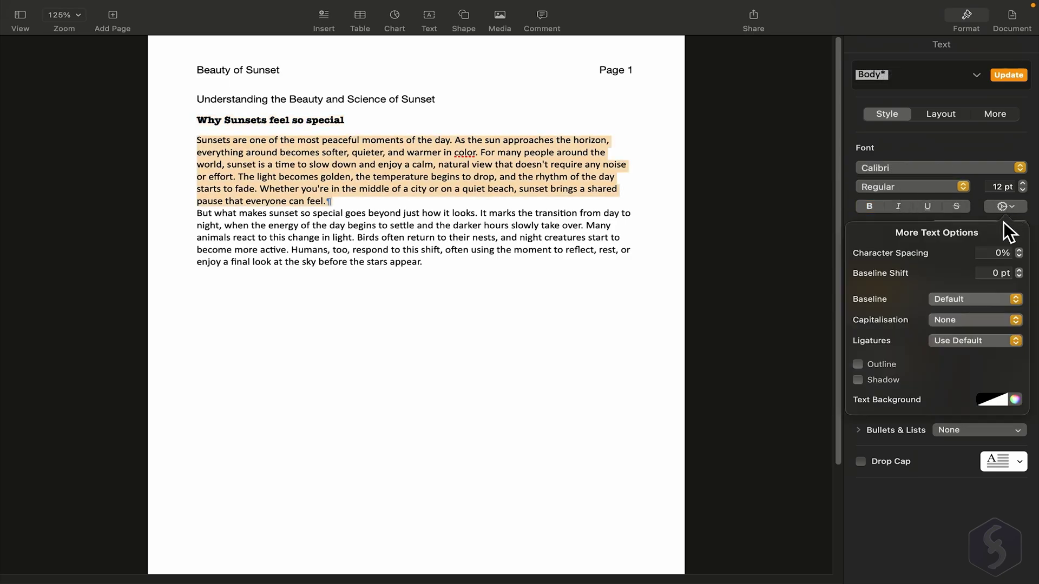
pyautogui.click(1019, 251)
pyautogui.click(1019, 251)
pyautogui.click(1019, 251)
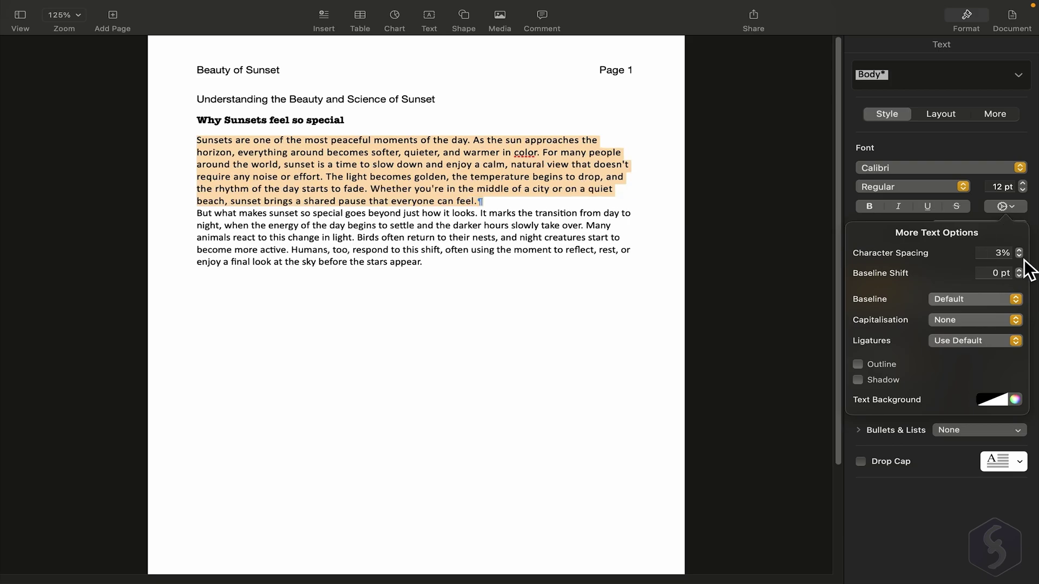
pyautogui.click(1019, 255)
pyautogui.click(1019, 255)
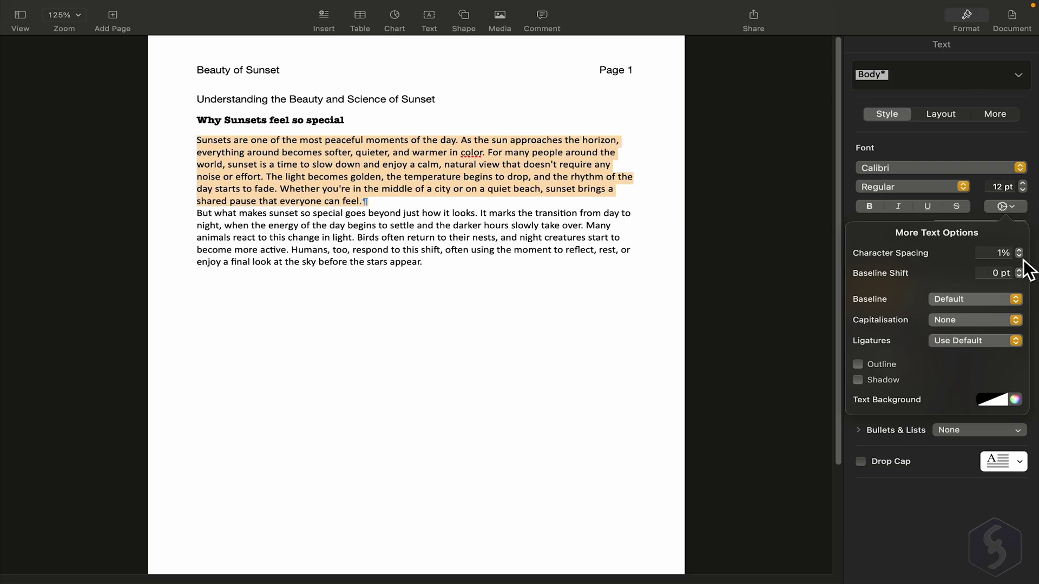
pyautogui.click(1019, 255)
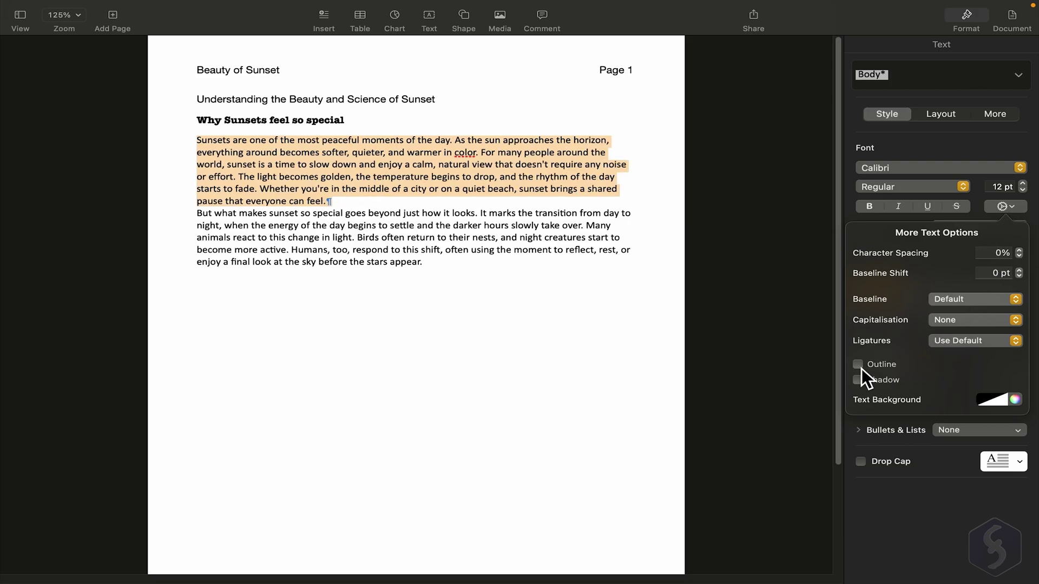
pyautogui.click(862, 367)
pyautogui.click(862, 368)
pyautogui.click(861, 384)
pyautogui.click(860, 384)
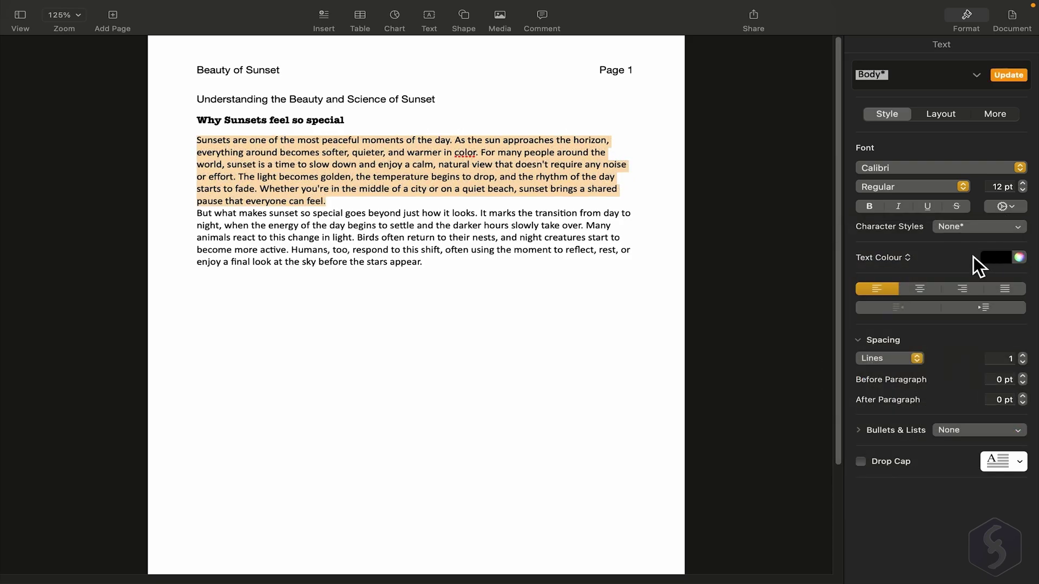
pyautogui.click(995, 258)
pyautogui.click(985, 316)
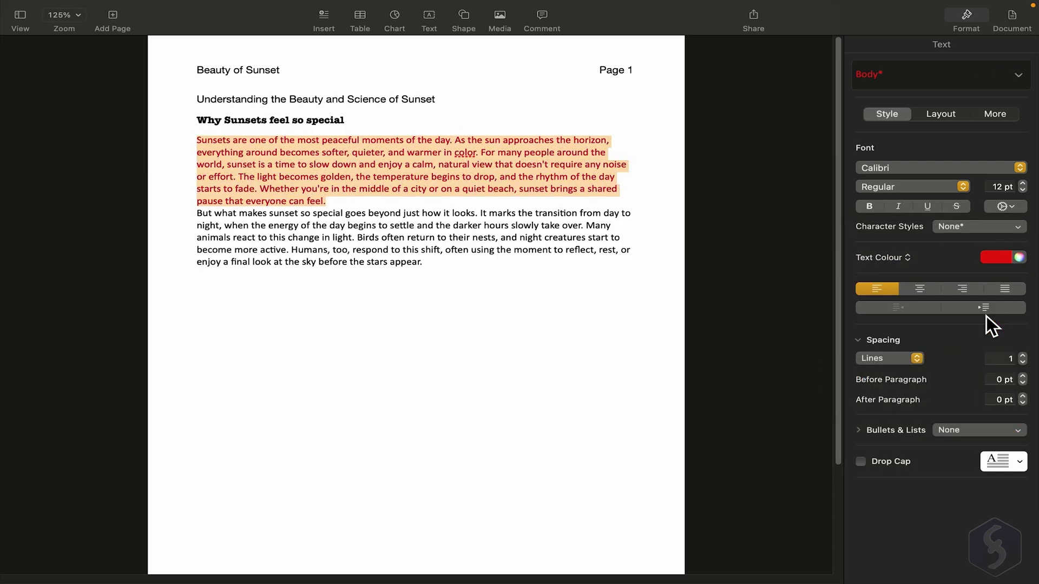
pyautogui.click(926, 291)
pyautogui.click(962, 290)
pyautogui.click(920, 290)
pyautogui.click(879, 289)
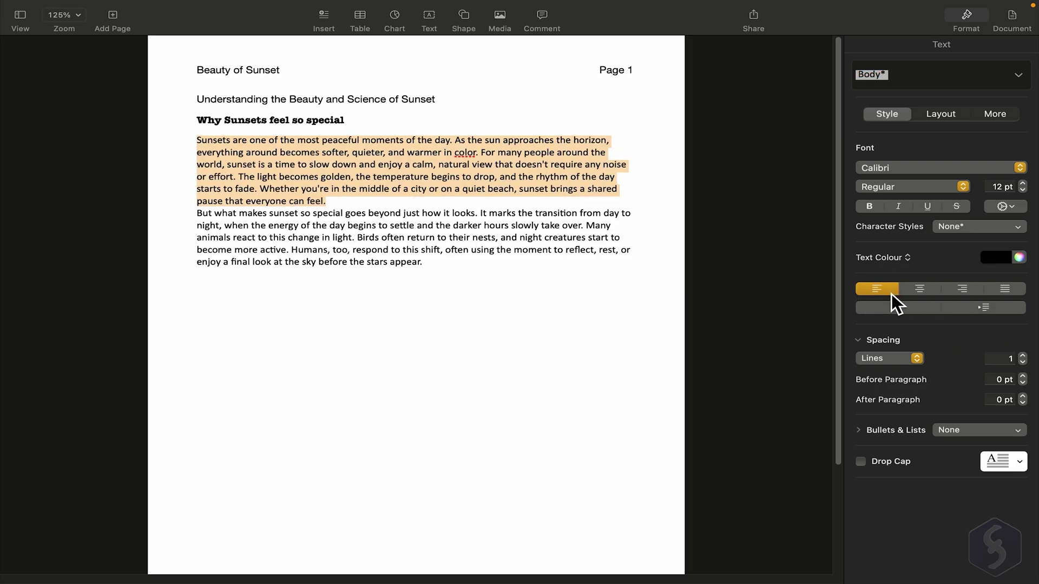
pyautogui.click(1023, 355)
pyautogui.click(1022, 355)
pyautogui.click(1023, 356)
pyautogui.click(1022, 361)
pyautogui.click(1022, 361)
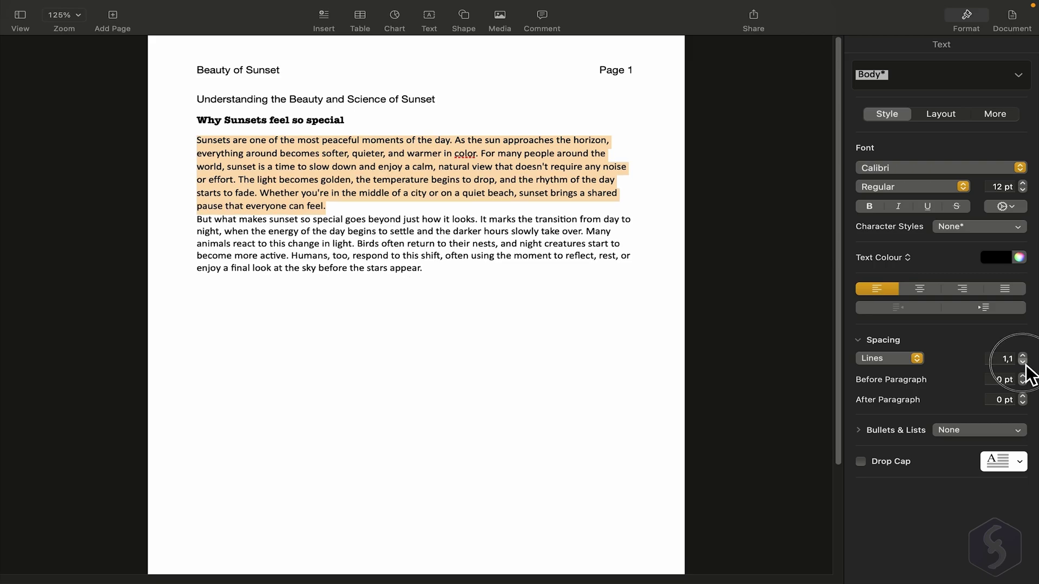
pyautogui.click(1023, 362)
pyautogui.click(1023, 376)
pyautogui.click(1022, 383)
pyautogui.click(1022, 377)
pyautogui.click(1023, 382)
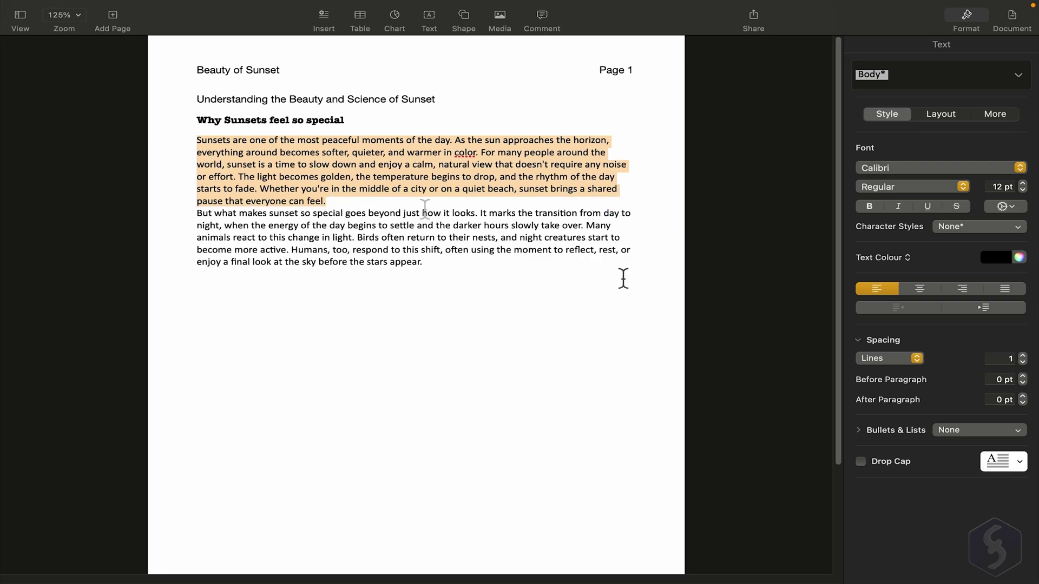
# Try two columns on the paragraph, then return it to a single column
pyautogui.click(959, 115)
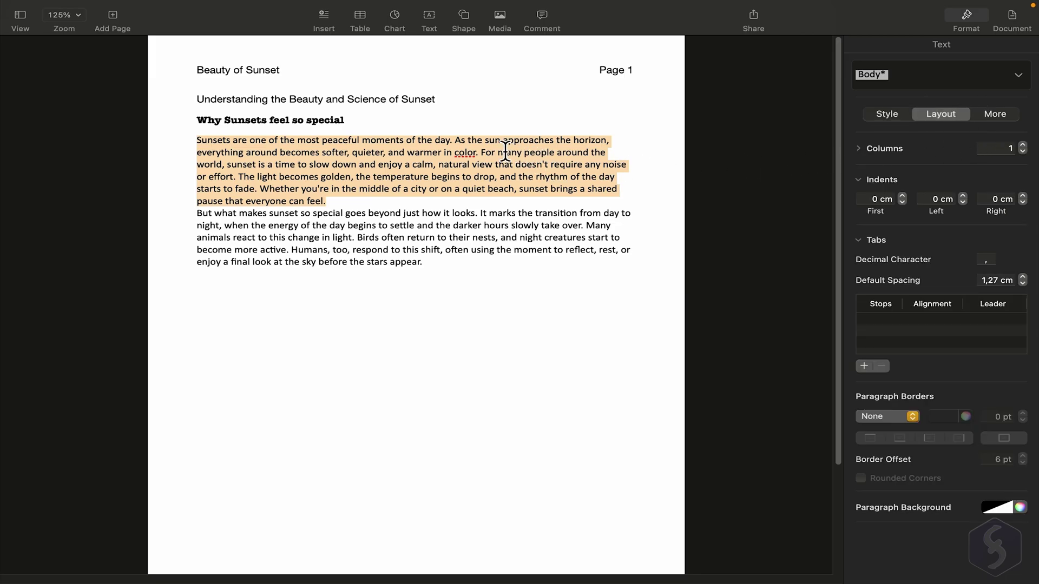
pyautogui.click(1023, 146)
pyautogui.click(1023, 151)
# Try 2 cm first-line and left indents, then remove both indents
pyautogui.click(903, 196)
pyautogui.click(903, 196)
pyautogui.click(903, 195)
pyautogui.click(903, 196)
pyautogui.click(902, 202)
pyautogui.click(903, 202)
pyautogui.click(903, 202)
pyautogui.click(903, 202)
pyautogui.click(967, 198)
pyautogui.click(968, 198)
pyautogui.click(967, 198)
pyautogui.click(967, 198)
pyautogui.click(965, 204)
pyautogui.click(965, 204)
pyautogui.click(965, 204)
pyautogui.click(965, 204)
# Add top and bottom border lines to the opening paragraph, then remove them
pyautogui.click(913, 415)
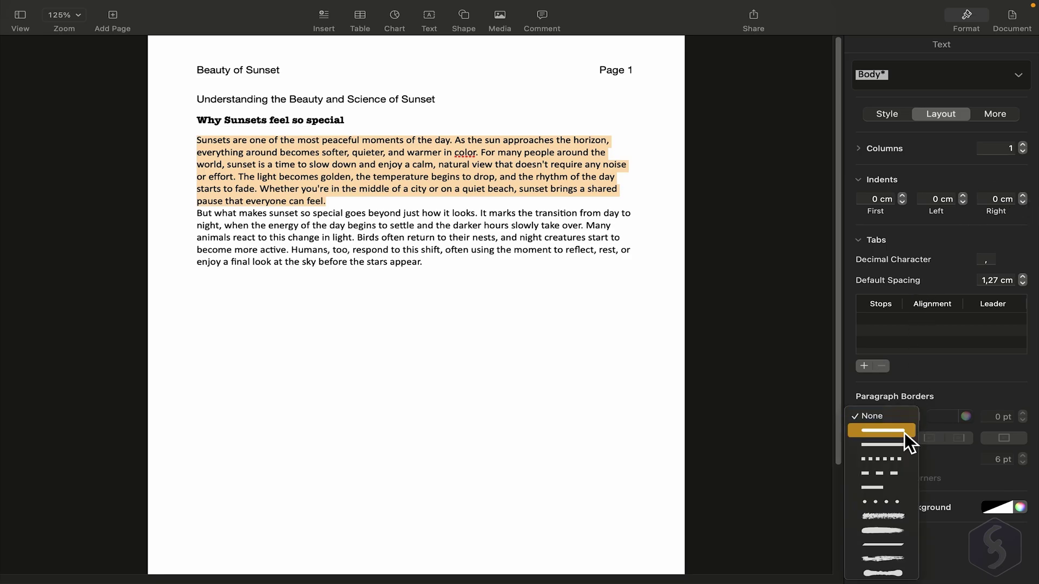
pyautogui.click(904, 433)
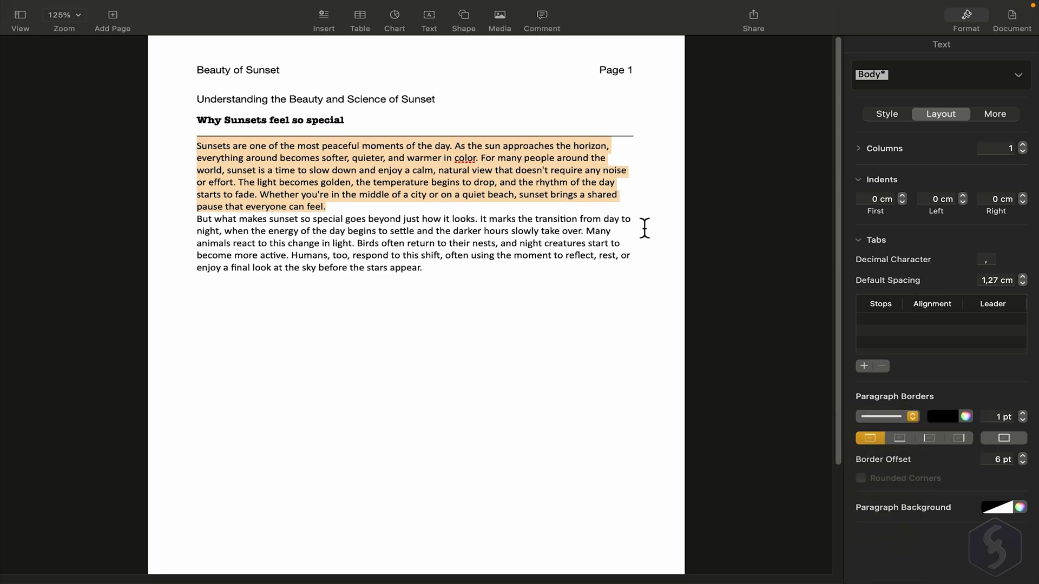
pyautogui.click(897, 445)
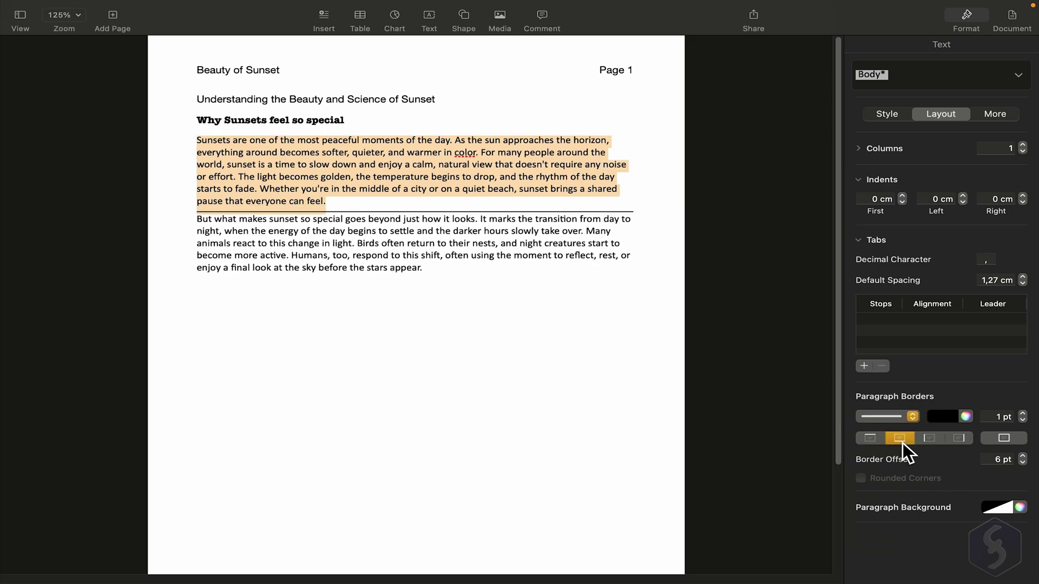
pyautogui.click(870, 438)
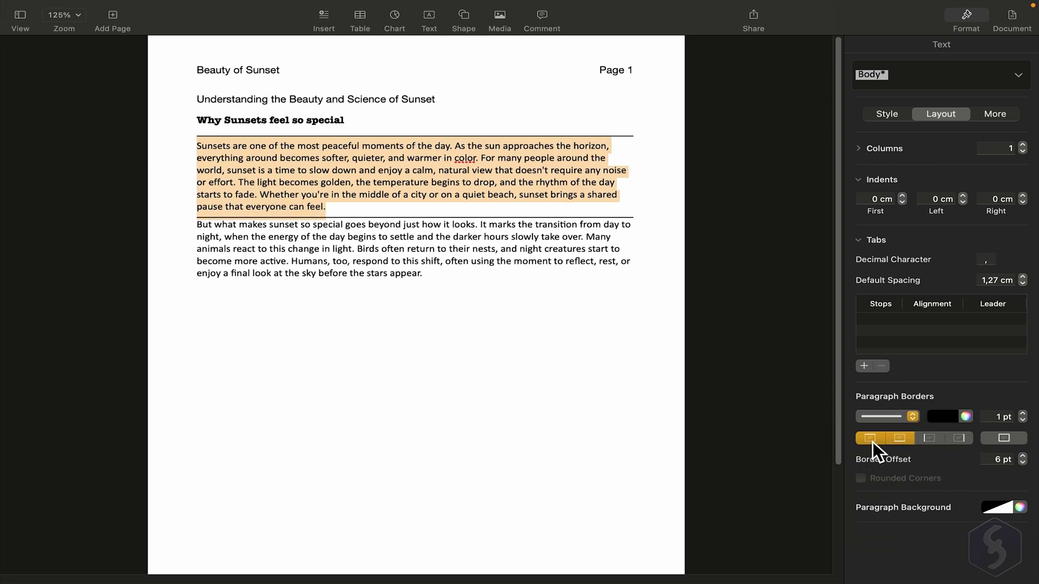
pyautogui.click(872, 442)
pyautogui.click(900, 442)
# Check the border colour and set the border width to 0,25 pt
pyautogui.click(946, 417)
pyautogui.click(1022, 413)
pyautogui.click(1023, 413)
pyautogui.click(1025, 420)
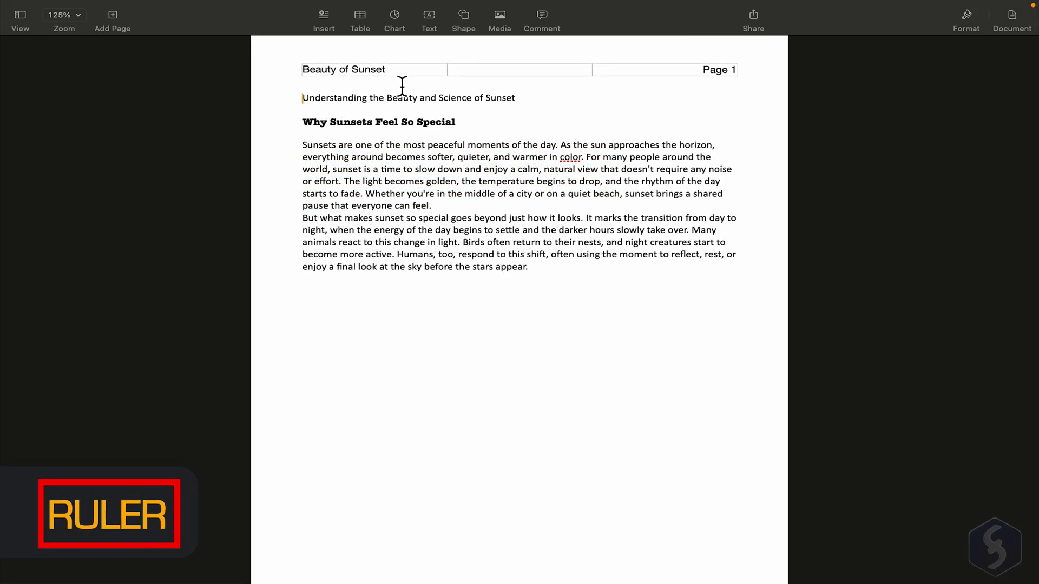
# Show the ruler and select the first body paragraph
pyautogui.click(30, 22)
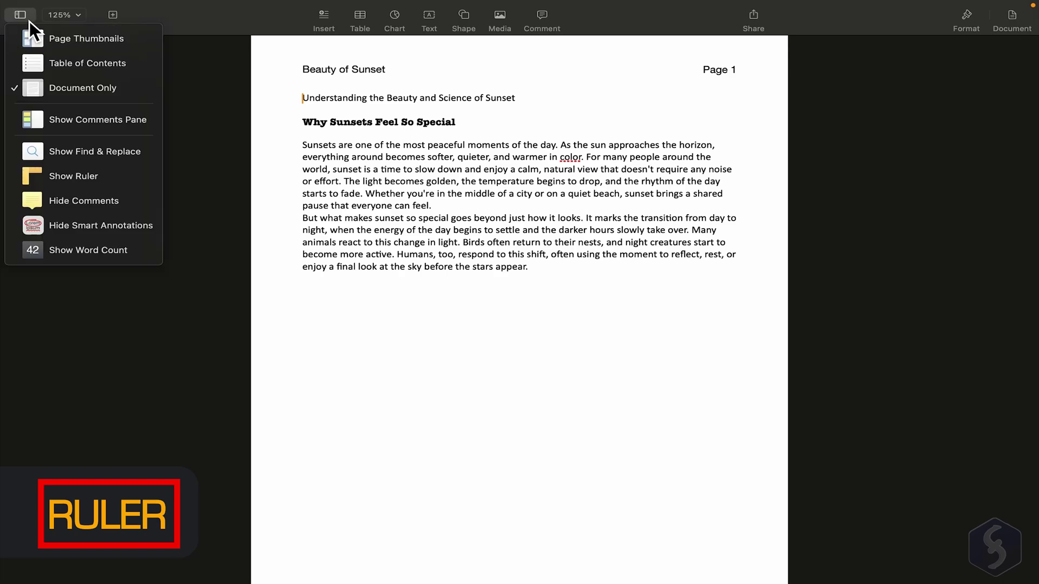
pyautogui.click(101, 178)
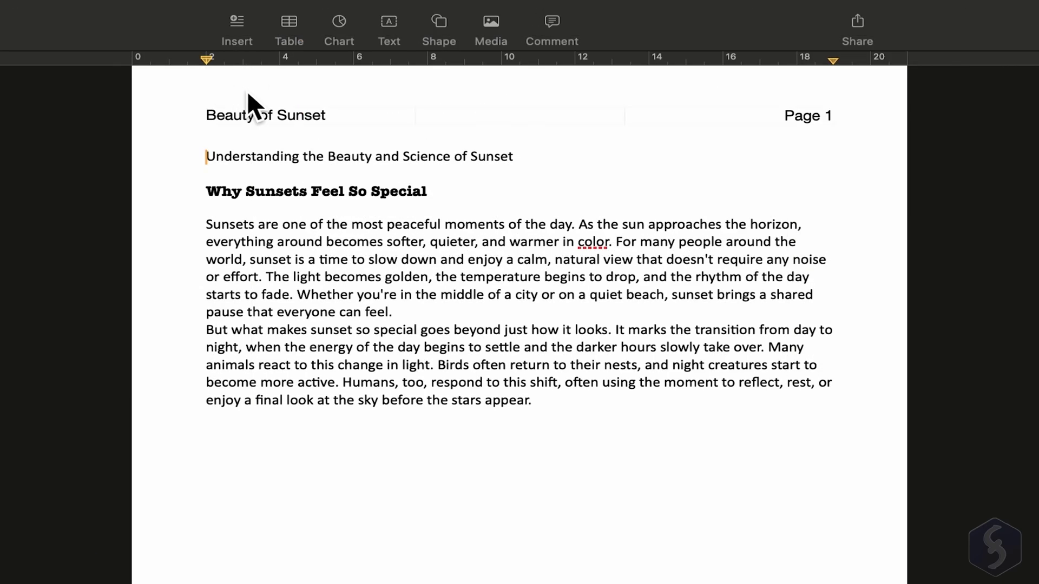
pyautogui.moveTo(408, 322); pyautogui.dragTo(225, 208)
# Try left, right and first-line indents with the ruler markers, leaving paragraphs unindented
pyautogui.moveTo(206, 60)
pyautogui.mouseDown()
pyautogui.moveTo(278, 61)
pyautogui.moveTo(206, 59)
pyautogui.mouseUp()
pyautogui.moveTo(836, 64)
pyautogui.mouseDown()
pyautogui.moveTo(777, 64)
pyautogui.moveTo(833, 63)
pyautogui.mouseUp()
pyautogui.moveTo(532, 401)
pyautogui.mouseDown()
pyautogui.moveTo(295, 232)
pyautogui.moveTo(196, 224)
pyautogui.mouseUp()
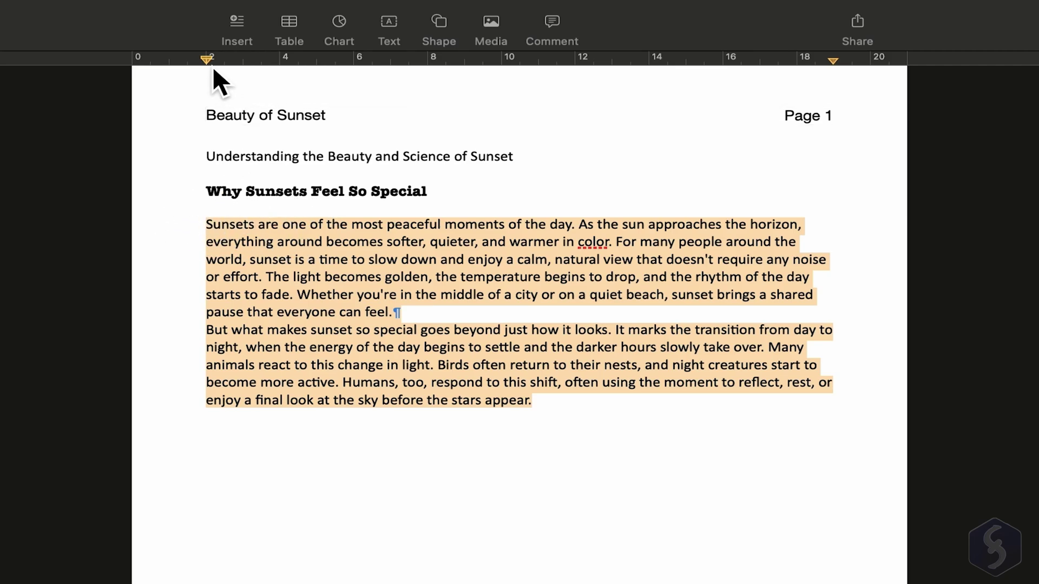
pyautogui.moveTo(212, 66)
pyautogui.mouseDown()
pyautogui.moveTo(303, 69)
pyautogui.moveTo(212, 70)
pyautogui.mouseUp()
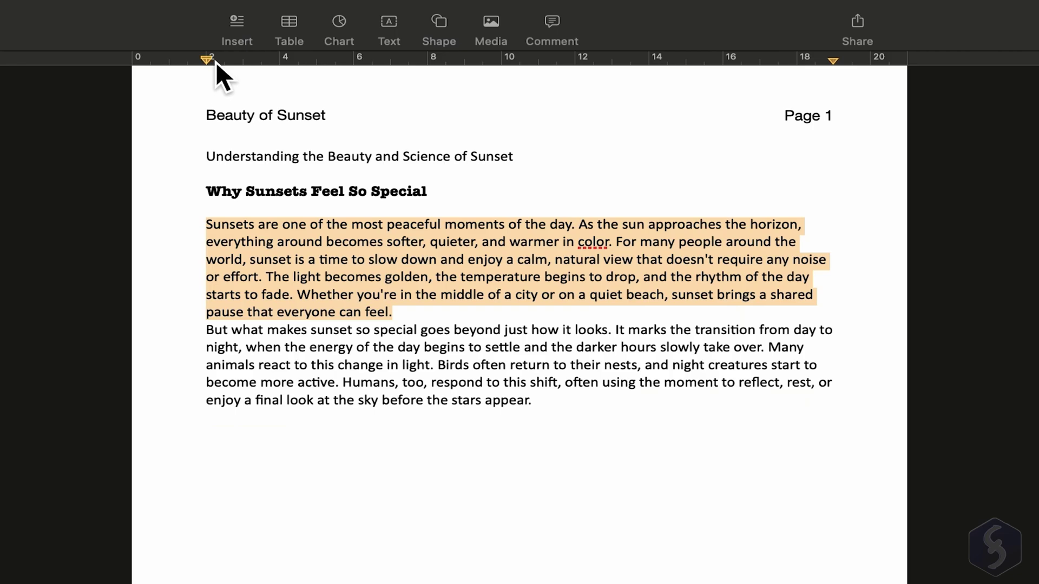
pyautogui.moveTo(215, 60)
pyautogui.mouseDown()
pyautogui.moveTo(210, 76)
pyautogui.moveTo(353, 78)
pyautogui.moveTo(212, 65)
pyautogui.mouseUp()
# Add a dashed list below the text with items 'djdhjfhd', 'sf' and 'video'
pyautogui.click(561, 404)
pyautogui.press('Return')
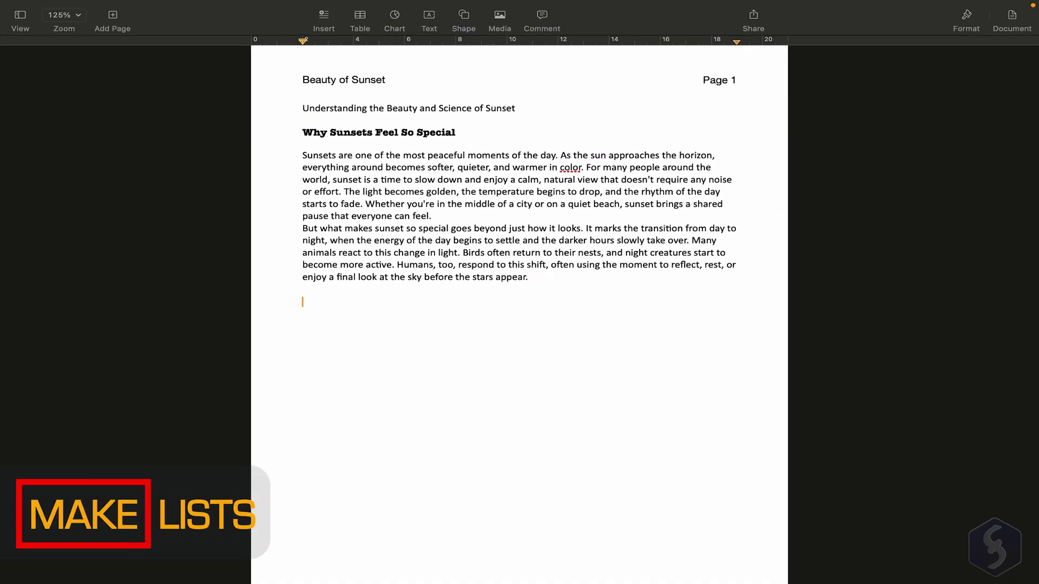
pyautogui.write('- djdhjfhd')
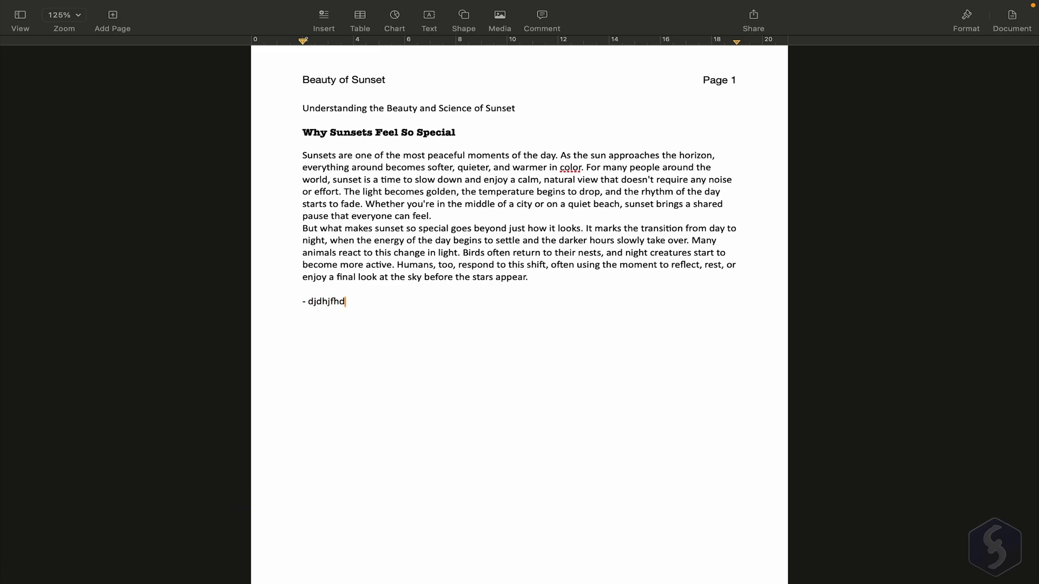
pyautogui.press('Return')
pyautogui.write('sfsf')
pyautogui.press('Return')
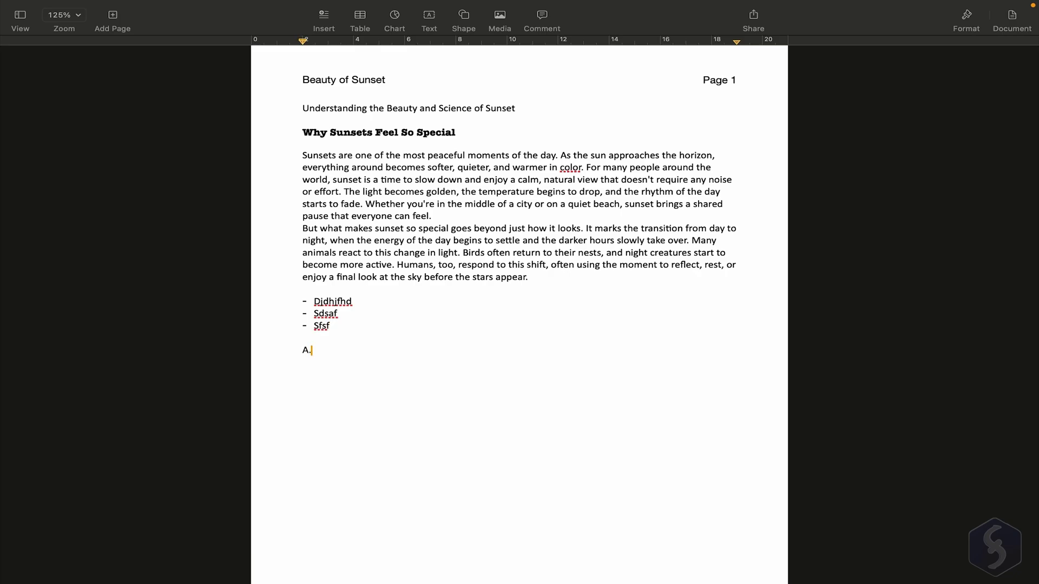
pyautogui.write('video')
# Add lettered items 'And', 'subscribe to this channel', 'For more amazing videos!' and indent the list
pyautogui.press('Return')
pyautogui.write('And')
pyautogui.press('Return')
pyautogui.write('subscribe to this channel')
pyautogui.press('Return')
pyautogui.write('For more amazing videos!')
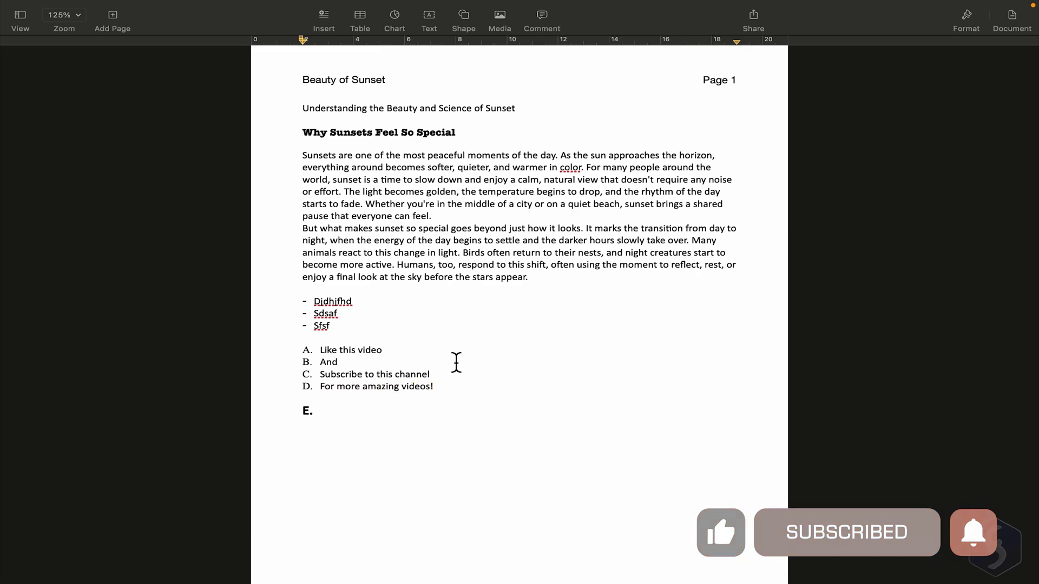
pyautogui.moveTo(452, 392); pyautogui.dragTo(323, 361)
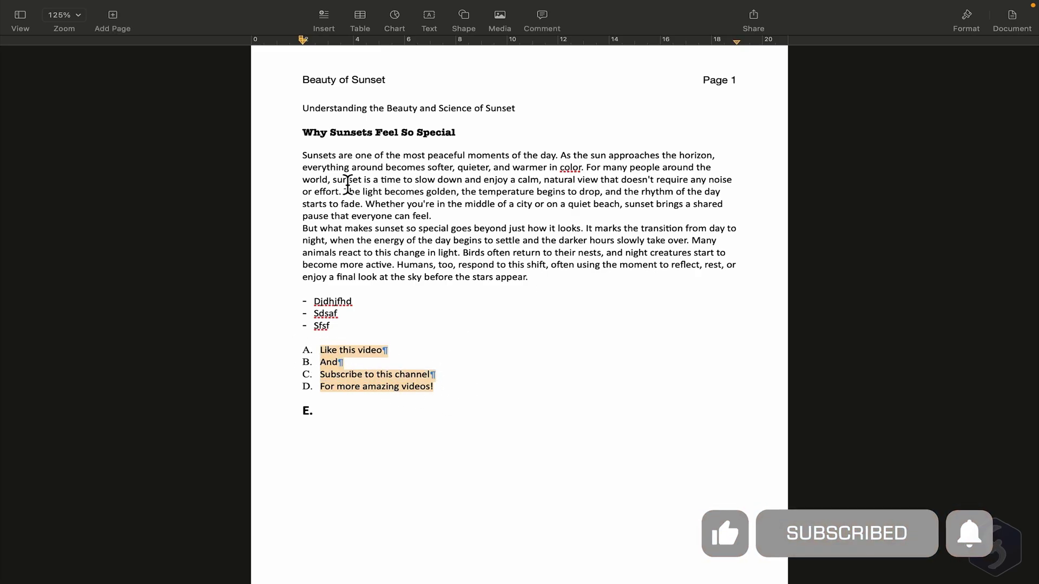
pyautogui.moveTo(304, 40)
pyautogui.mouseDown()
pyautogui.moveTo(394, 41)
pyautogui.moveTo(303, 41)
pyautogui.mouseUp()
# Toggle Bold and Italic on and off for the lettered list, then inspect its Bullets & Lists options
pyautogui.click(972, 17)
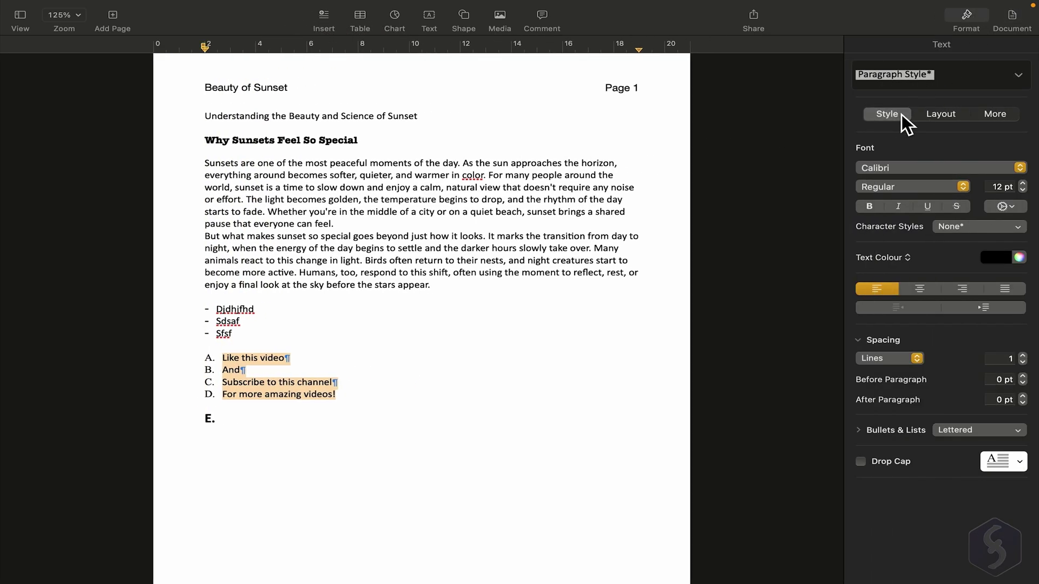
pyautogui.click(877, 206)
pyautogui.click(899, 208)
pyautogui.click(900, 209)
pyautogui.click(869, 207)
pyautogui.click(953, 435)
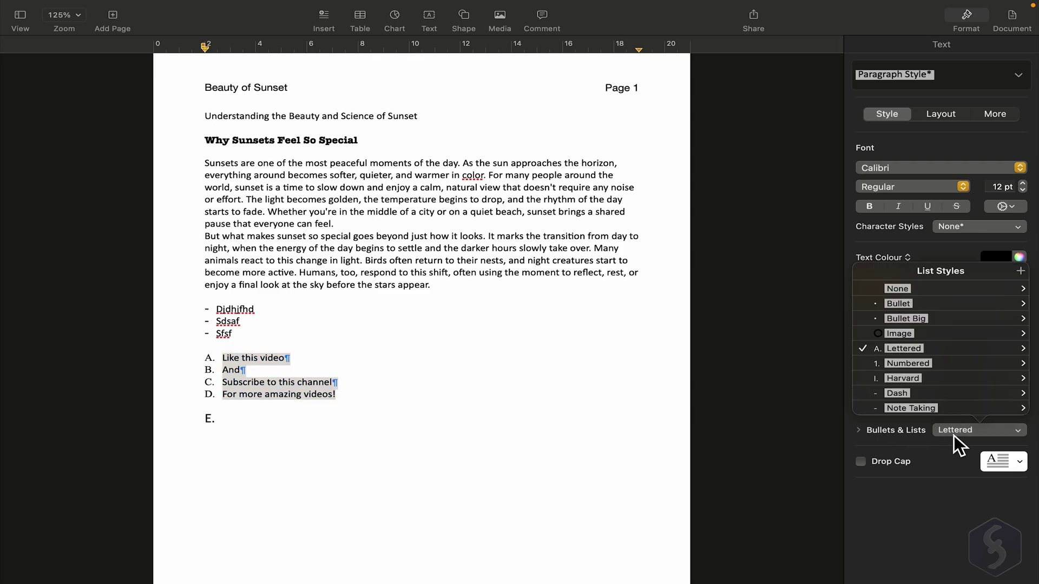
pyautogui.click(865, 431)
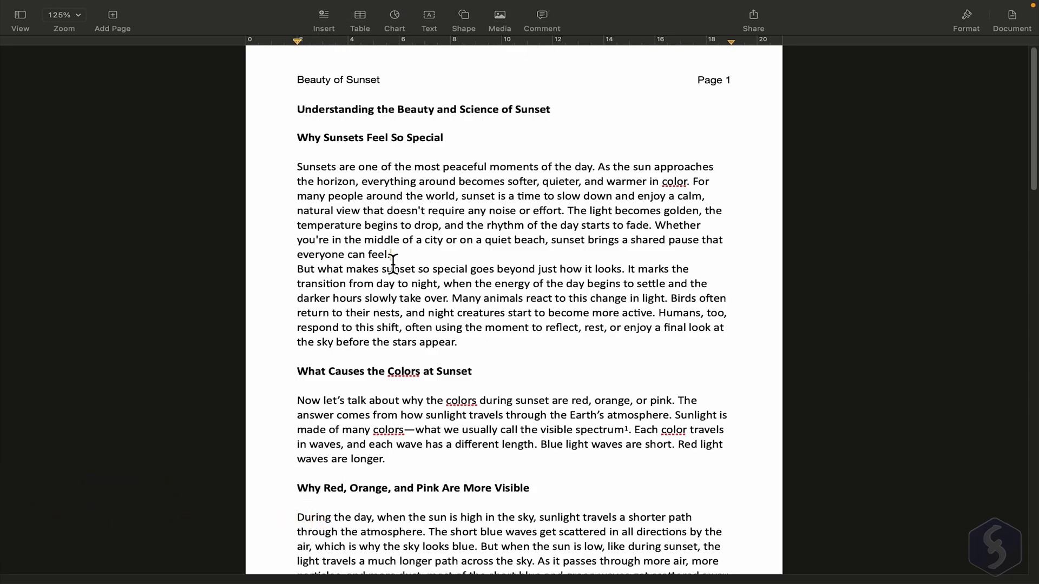
# Insert a page break, then undo it
pyautogui.click(334, 16)
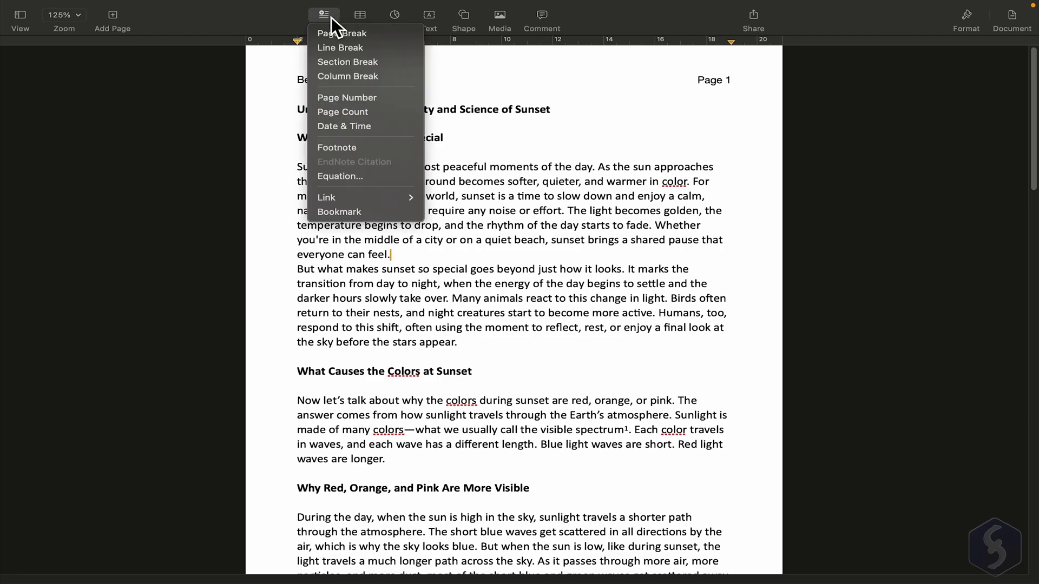
pyautogui.click(385, 34)
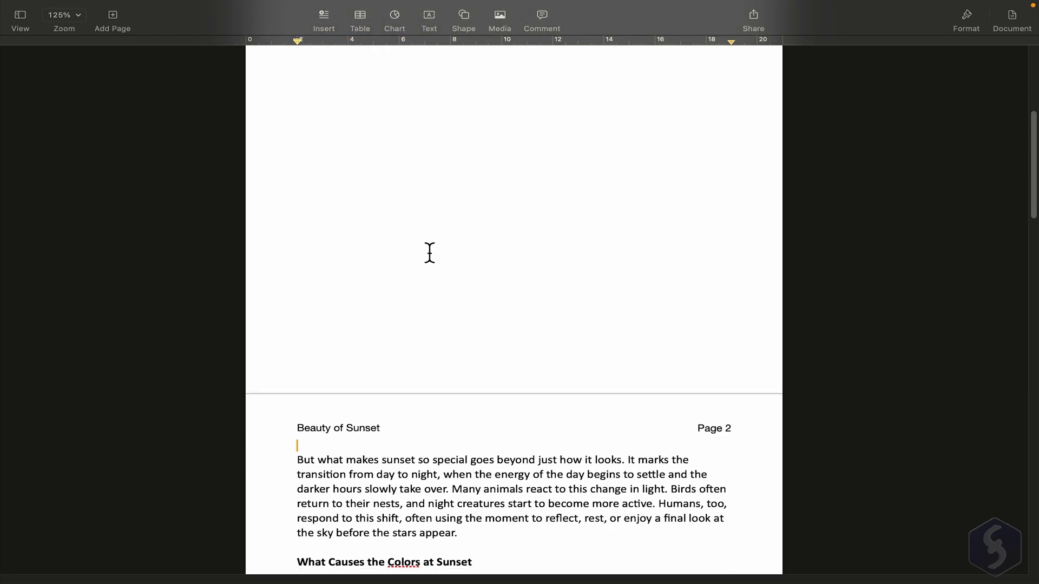
pyautogui.press('cmd+z')
# Add a footnote after 'spectrum' reading 'Electromigration waves'
pyautogui.click(329, 18)
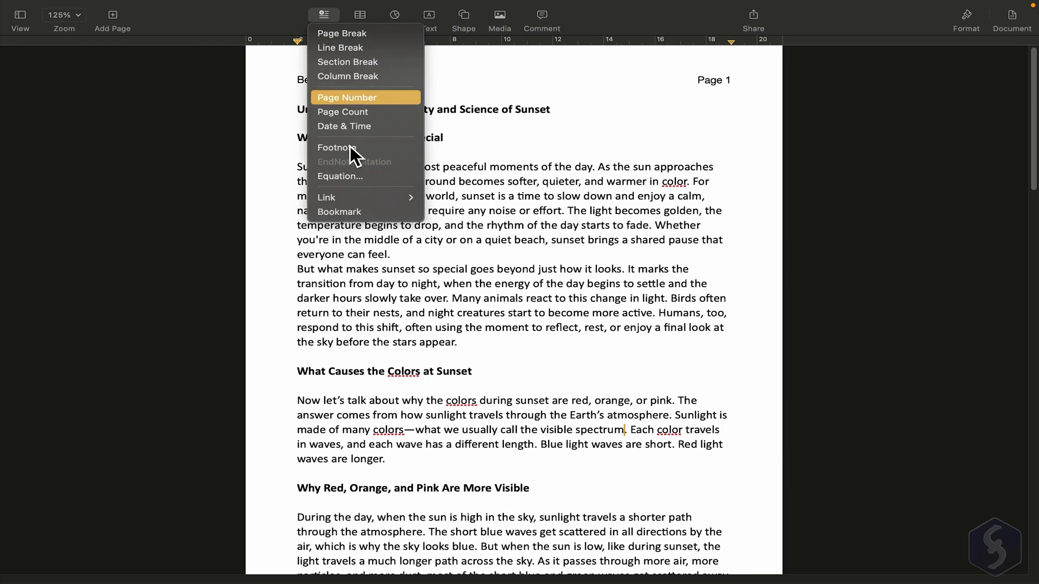
pyautogui.click(365, 151)
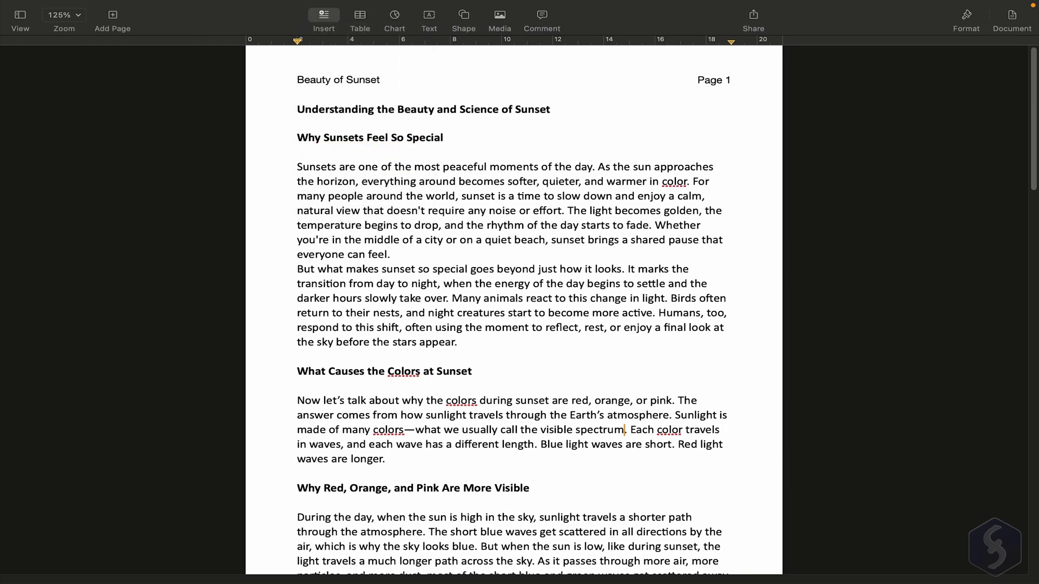
pyautogui.scroll(-1, 610, 158)
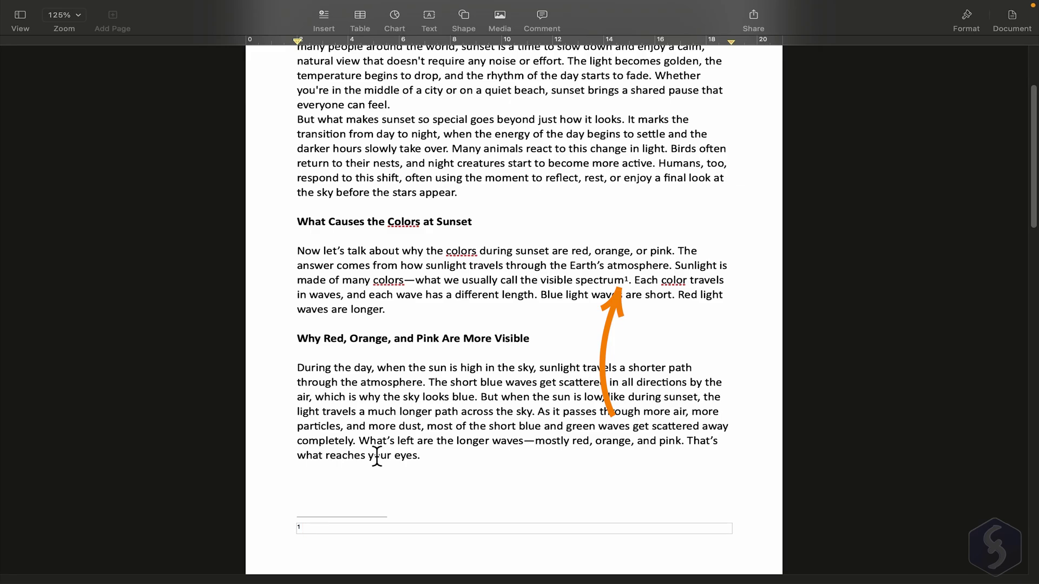
pyautogui.write('Electromigration waves')
pyautogui.scroll(-1, 438, 325)
pyautogui.scroll(5, 438, 325)
# Add a blank line below the first section and insert the equation y = x
pyautogui.click(409, 355)
pyautogui.press('Return')
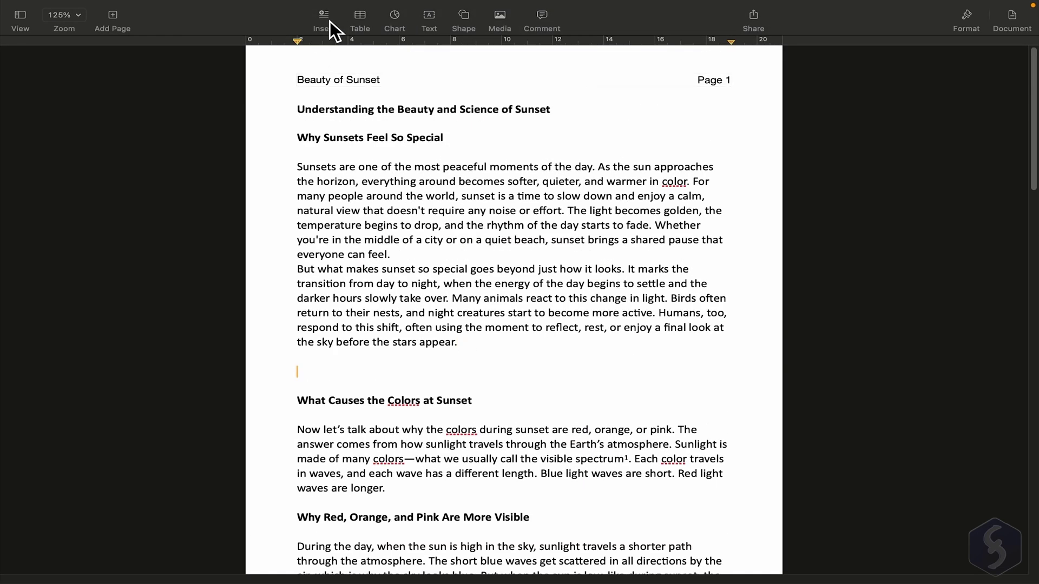
pyautogui.click(330, 21)
pyautogui.click(355, 176)
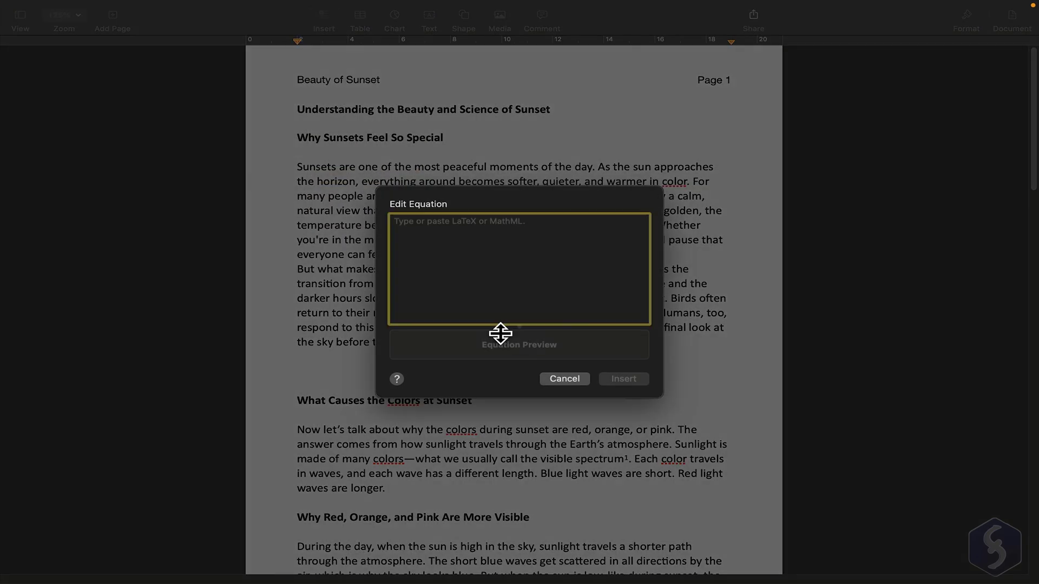
pyautogui.write('y')
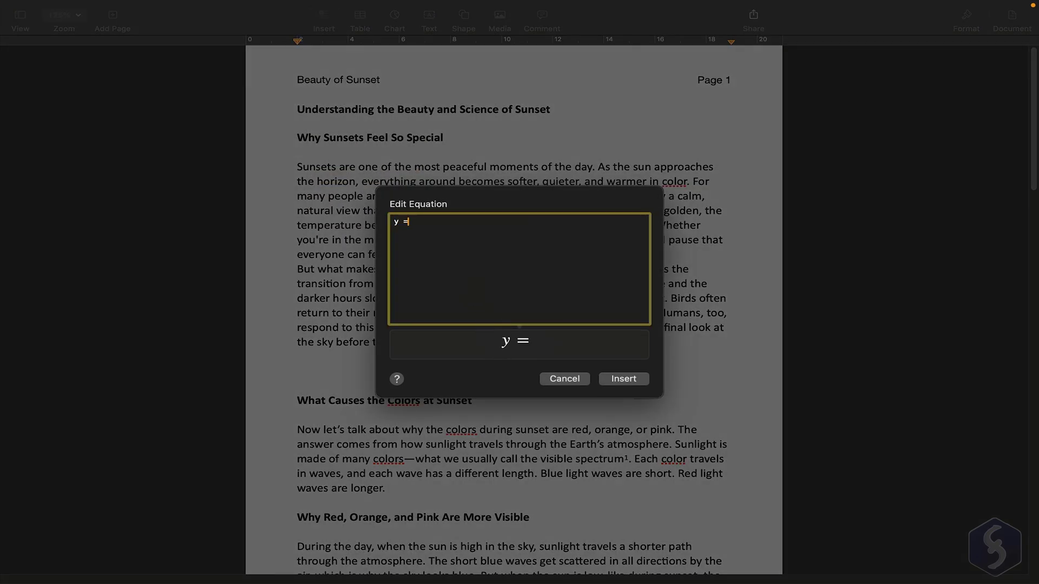
pyautogui.write(' = x')
pyautogui.click(623, 379)
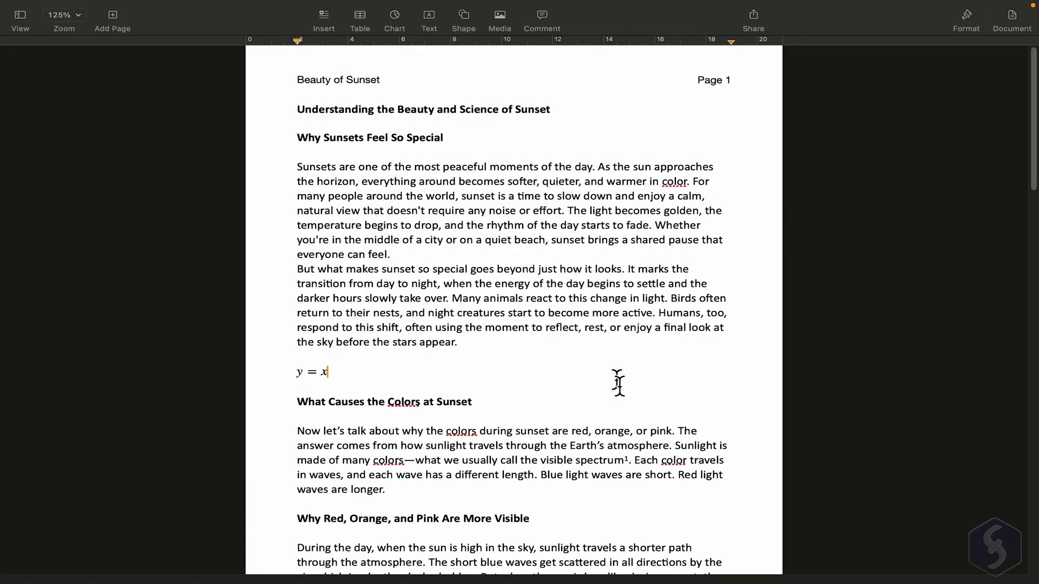
# Undo the equation and link 'Wikipedia' to the pasted Wikipedia Sunset article URL
pyautogui.press('super+z')
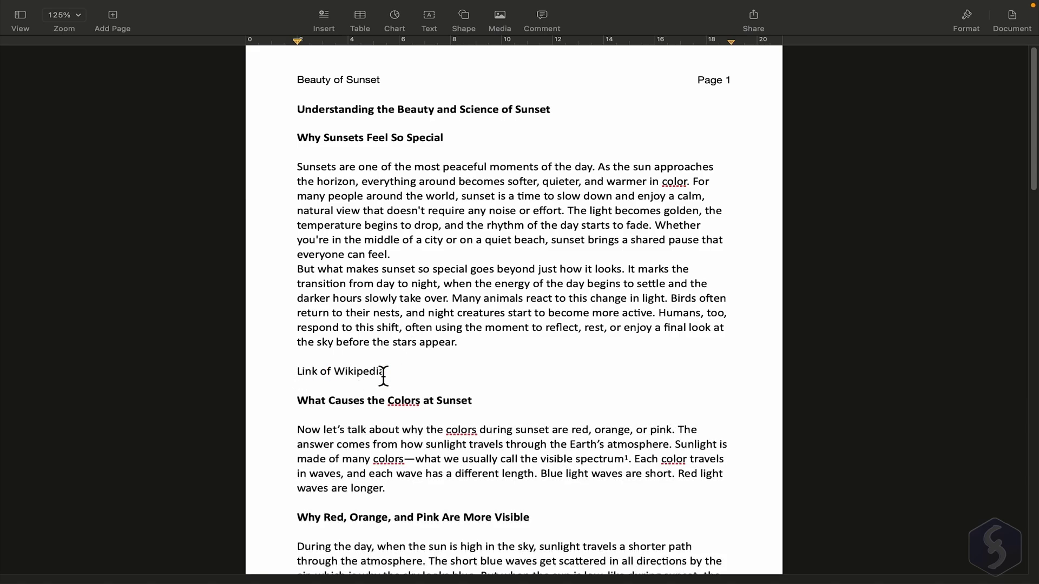
pyautogui.moveTo(385, 374); pyautogui.dragTo(333, 373)
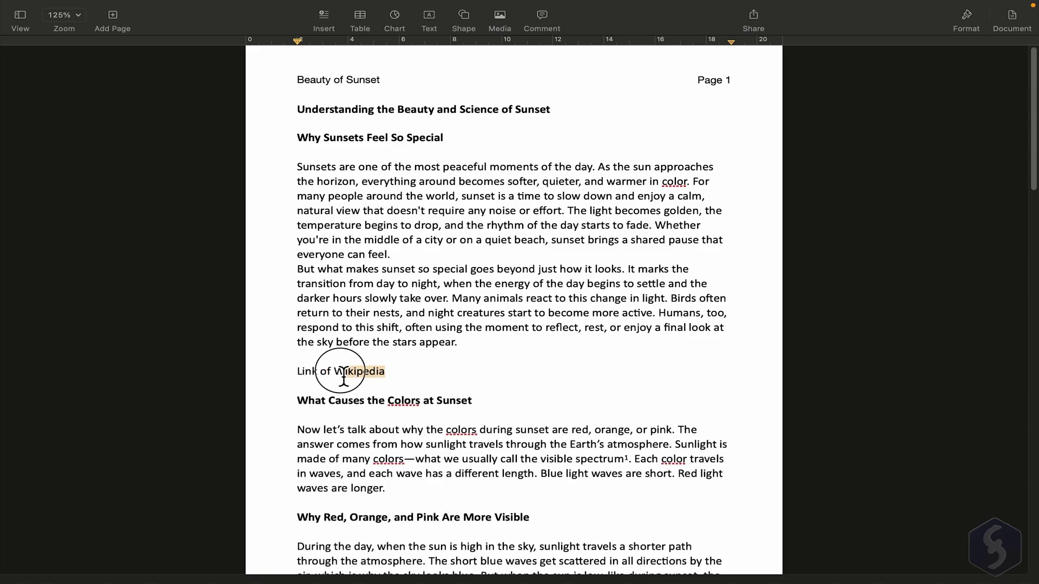
pyautogui.click(324, 19)
pyautogui.moveTo(368, 200)
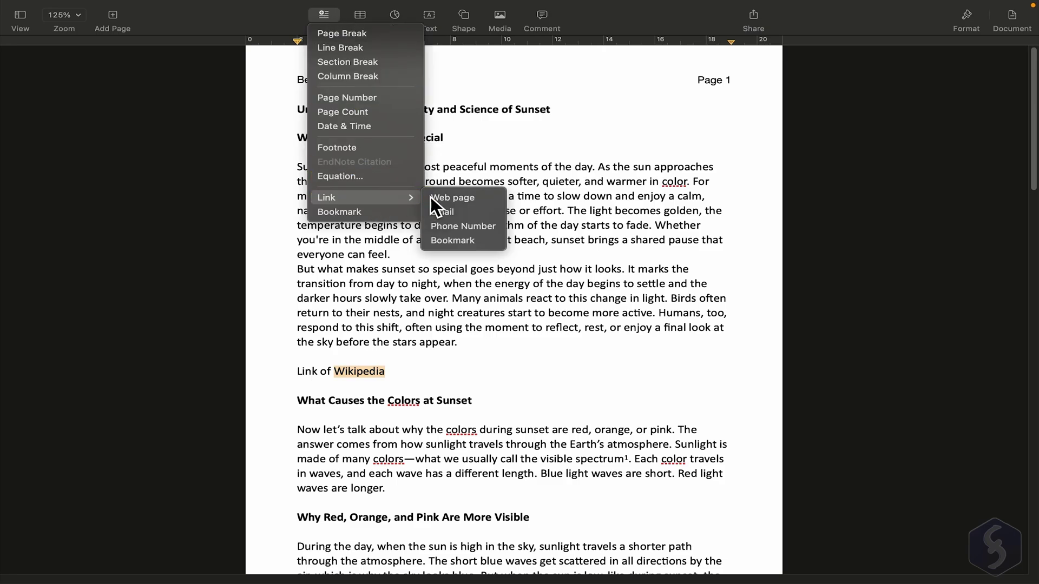
pyautogui.click(449, 198)
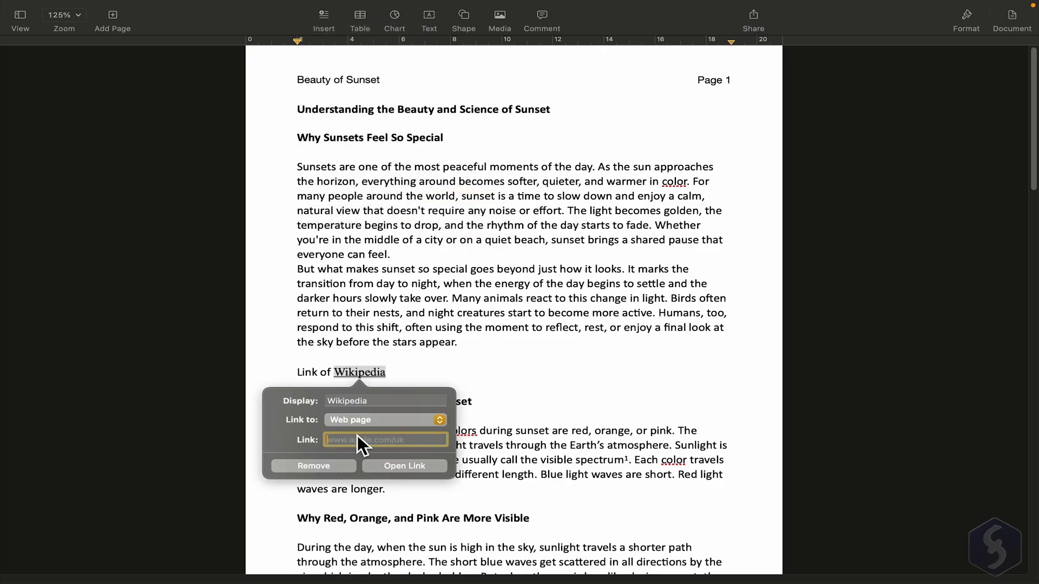
pyautogui.write('https://en.wikipedia.org/wiki/Sunset')
# Insert a first-style table below the local-time sentence and add two columns
pyautogui.click(417, 469)
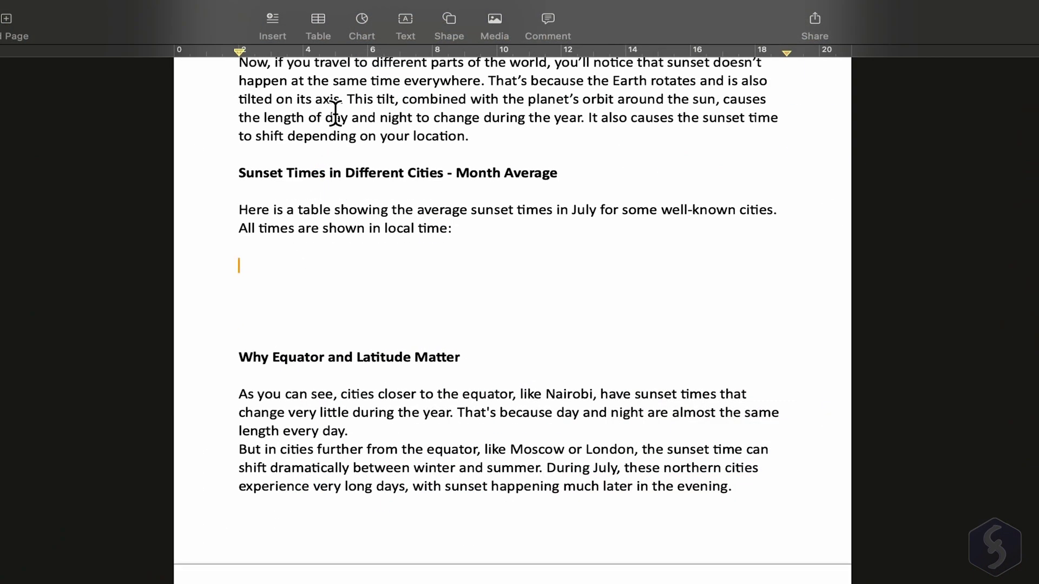
pyautogui.click(326, 23)
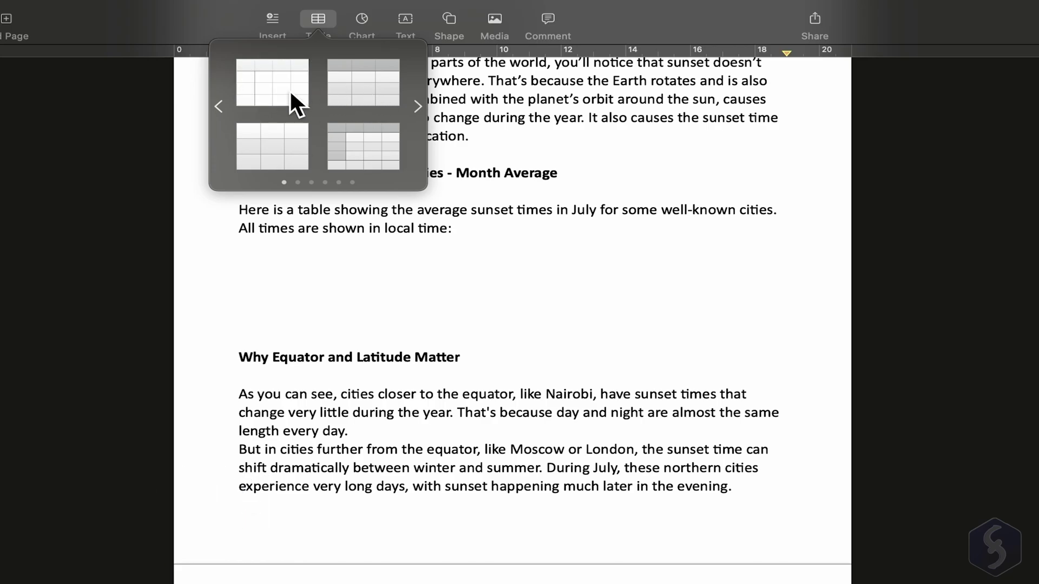
pyautogui.click(290, 90)
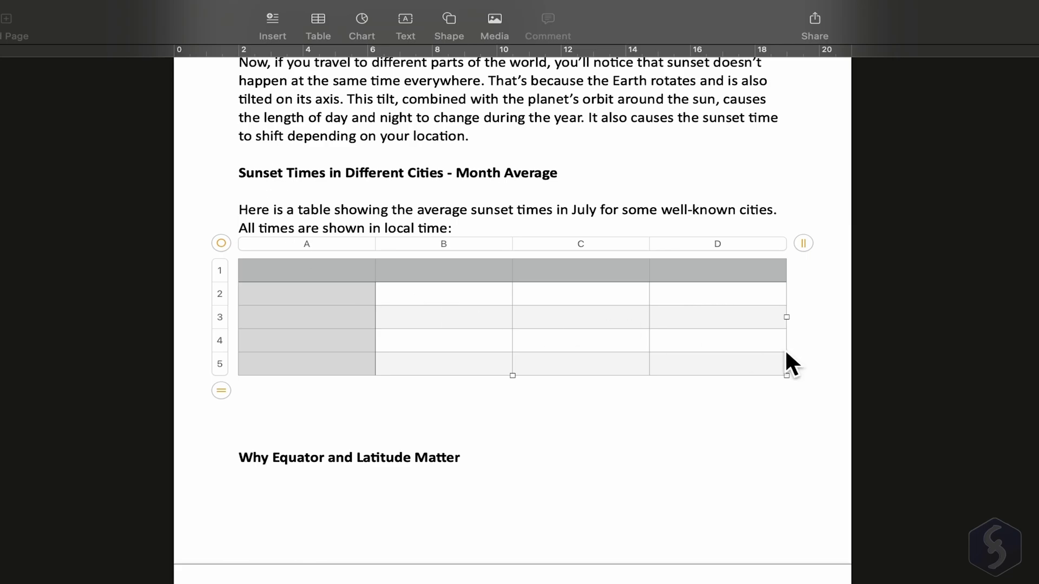
pyautogui.click(803, 243)
pyautogui.click(804, 239)
pyautogui.click(804, 239)
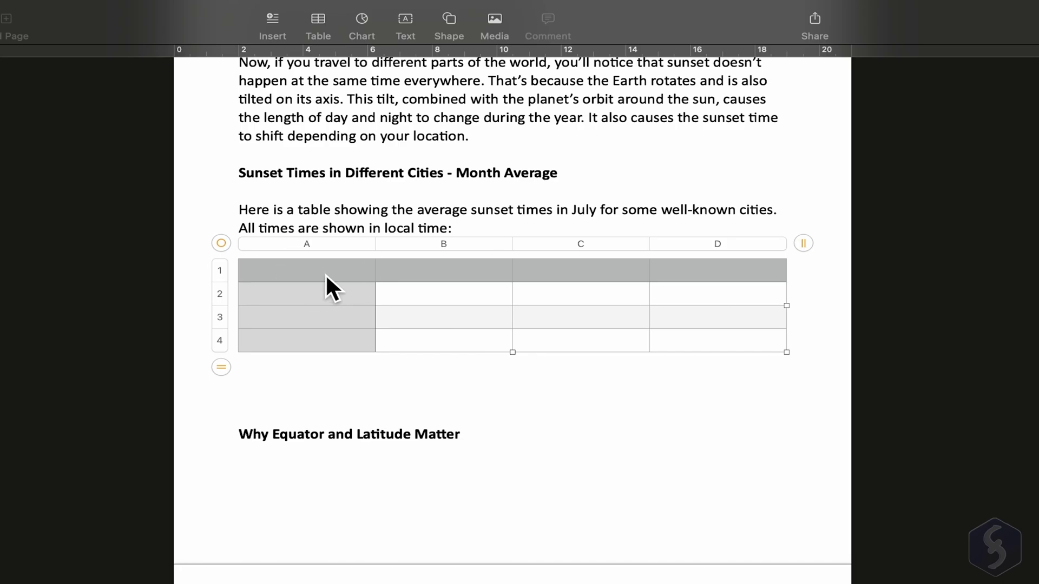
# Enter City/March/July/November headers and rows Sydney 7:10pm, 5:10pm, 7:45pm; Rio de Janeiro 6:10pm, 5:25pm, 6:45pm
pyautogui.click(327, 273)
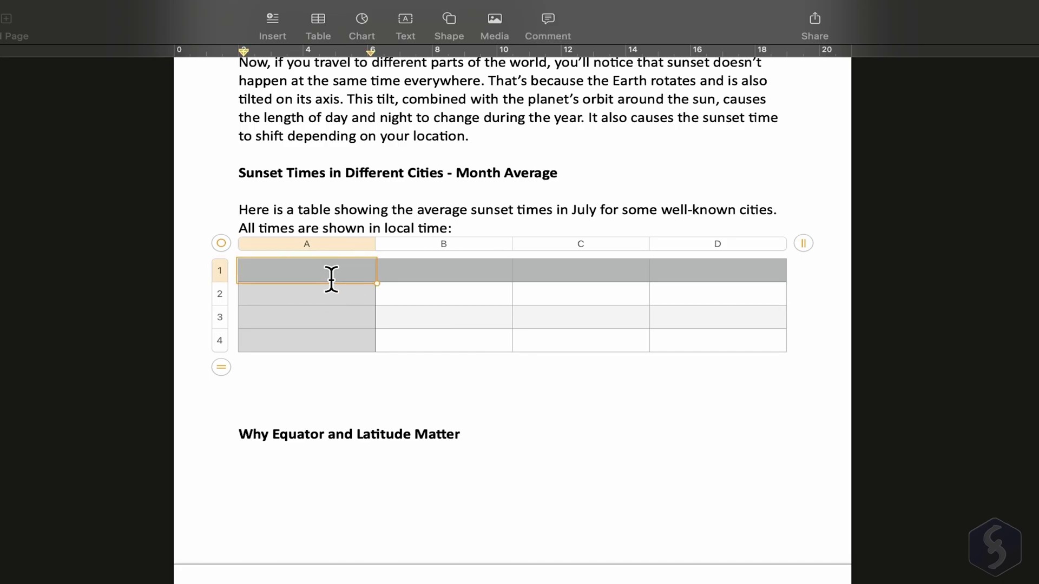
pyautogui.write('City')
pyautogui.click(401, 276)
pyautogui.write('March')
pyautogui.click(594, 272)
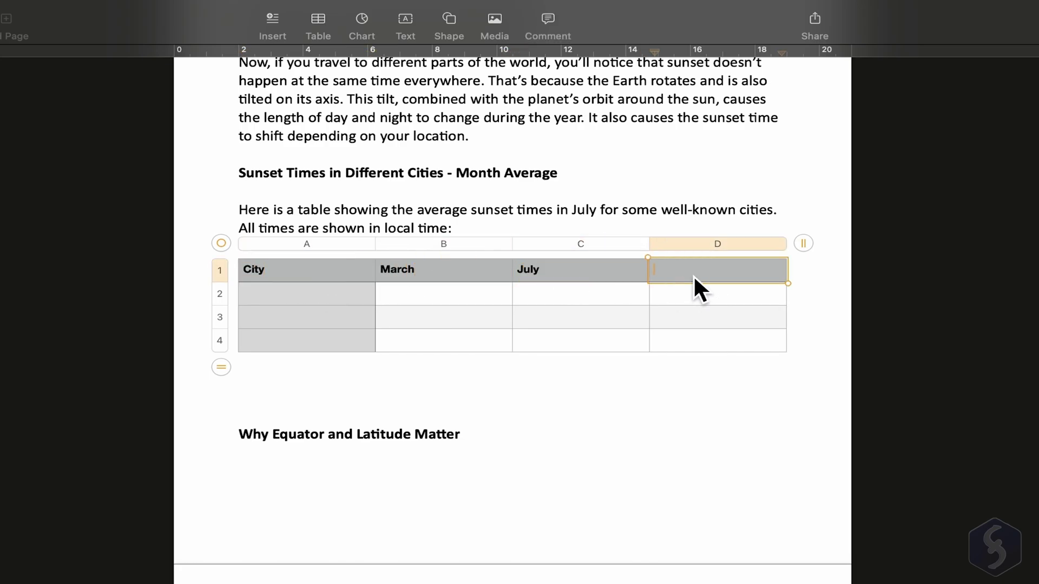
pyautogui.write('November')
pyautogui.click(331, 299)
pyautogui.write('Sydney\t7:10pm\t5:10pm\t7:45pm\tRio de Janeiro\t6:10pm\t5:25pm\t6:45pm')
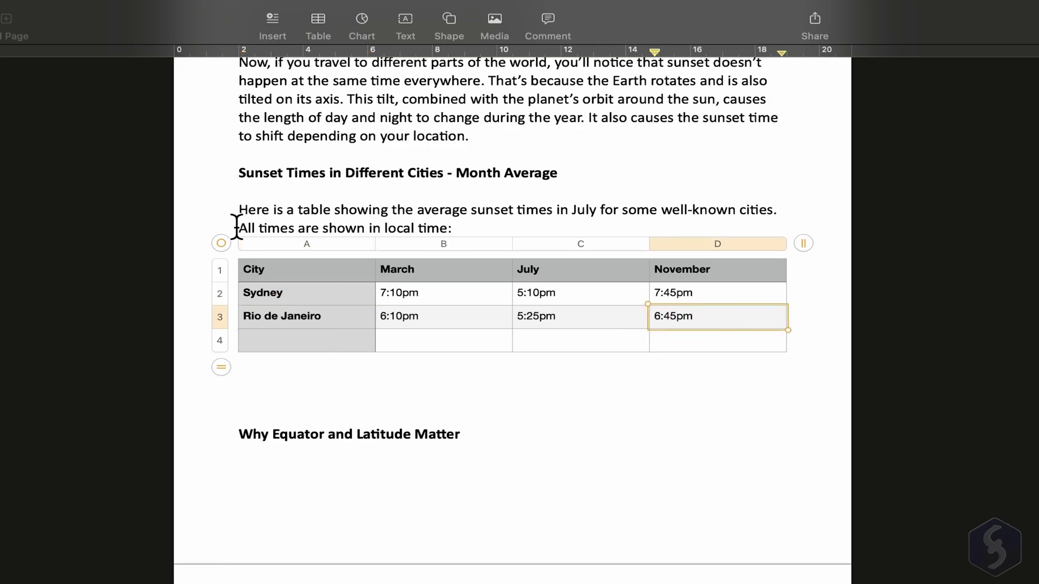
# Select the whole table and cut it from the document
pyautogui.moveTo(220, 242); pyautogui.dragTo(228, 268)
pyautogui.rightClick(225, 247)
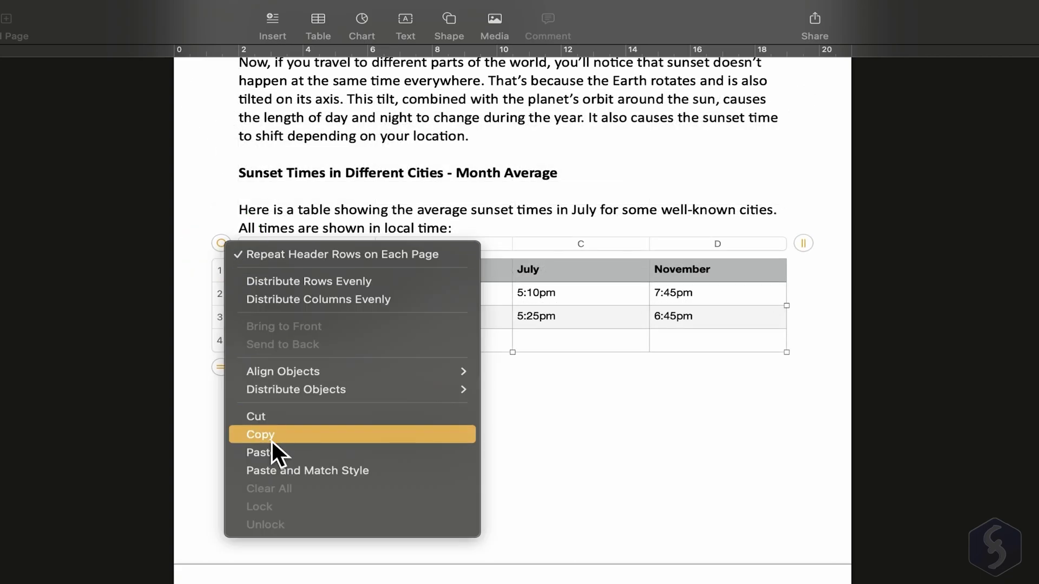
pyautogui.click(301, 421)
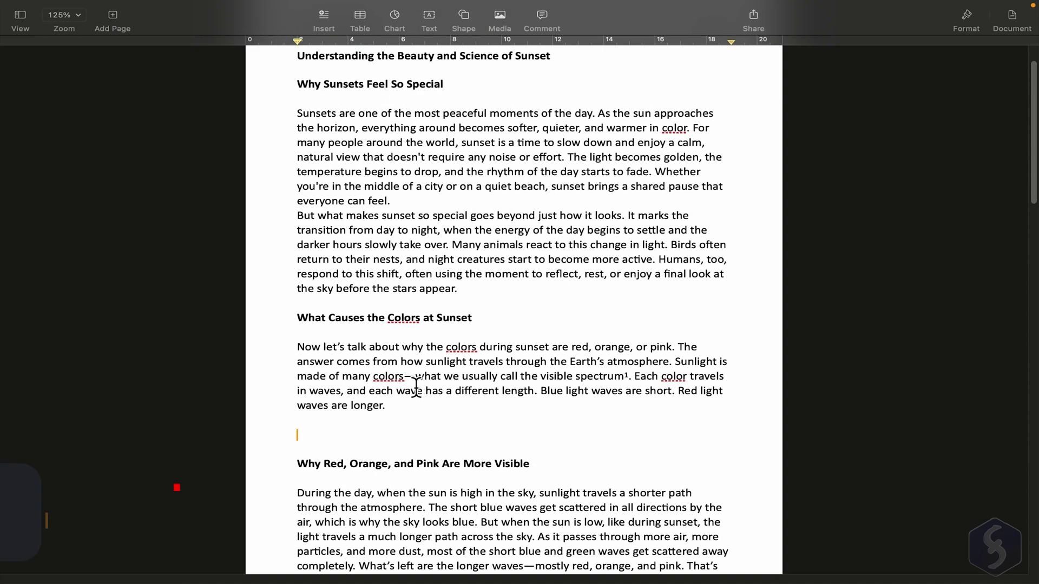
# Insert a 2D bar chart with a blank line below it
pyautogui.click(398, 44)
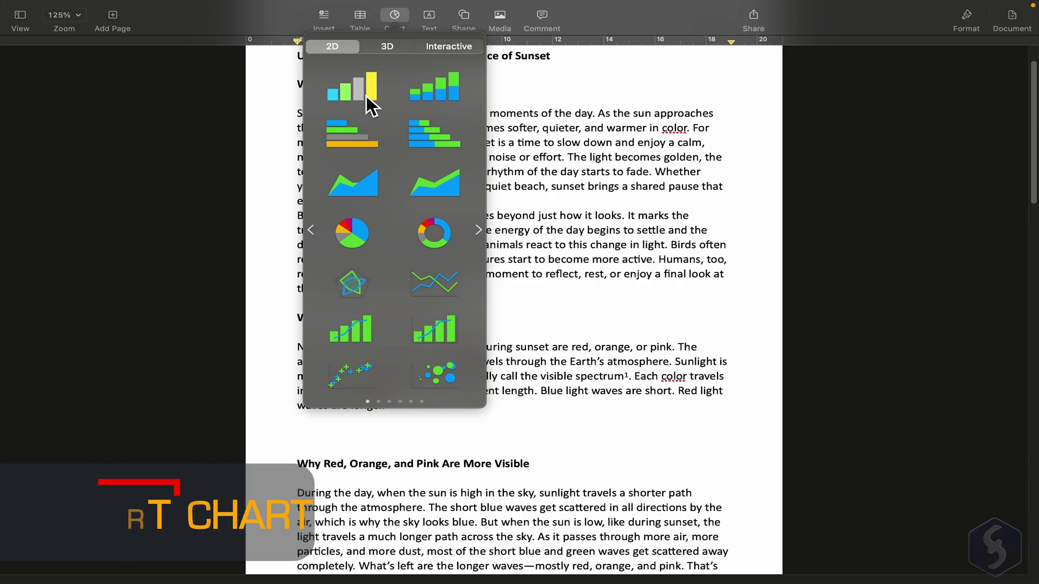
pyautogui.click(366, 94)
pyautogui.press('Return')
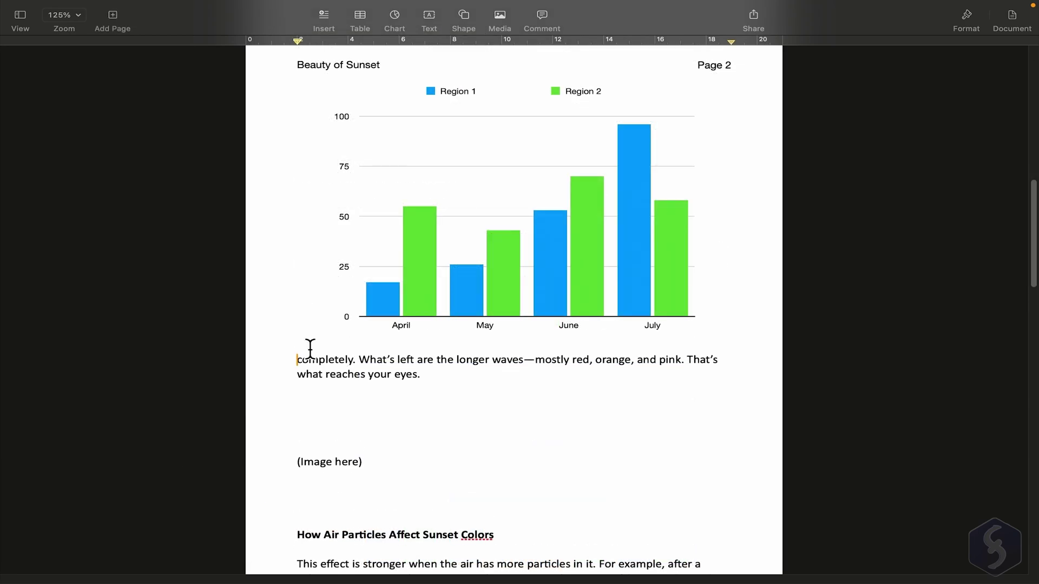
pyautogui.click(479, 203)
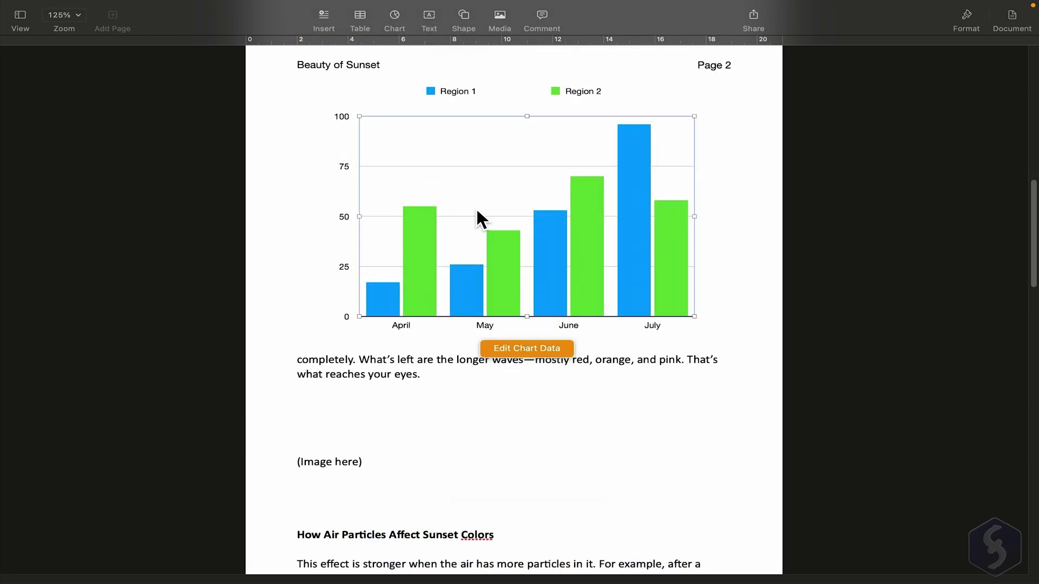
# In the chart data editor, delete the Region 2 series row
pyautogui.click(546, 349)
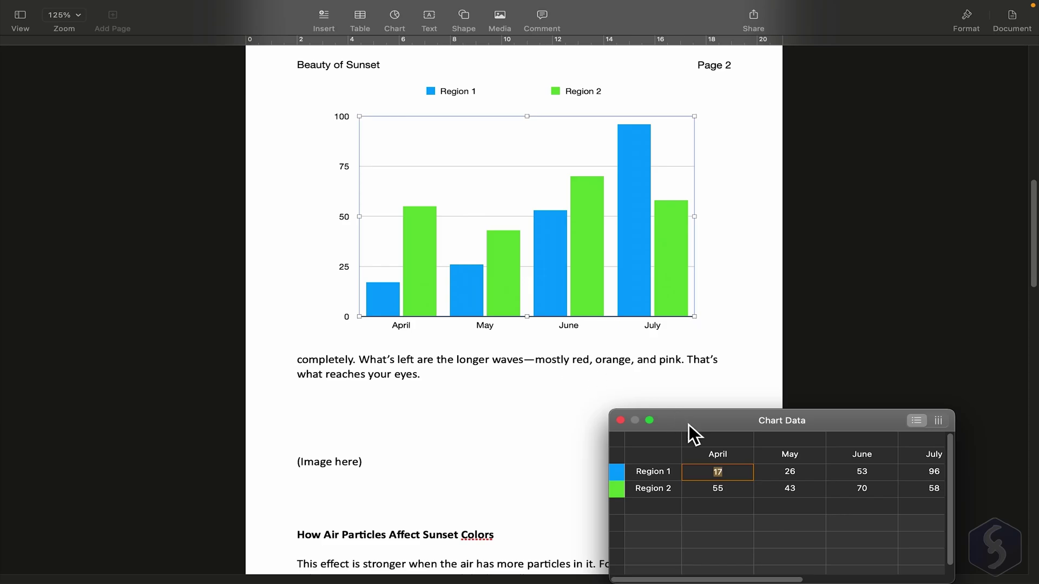
pyautogui.moveTo(688, 424); pyautogui.dragTo(694, 382)
pyautogui.click(630, 455)
pyautogui.click(636, 451)
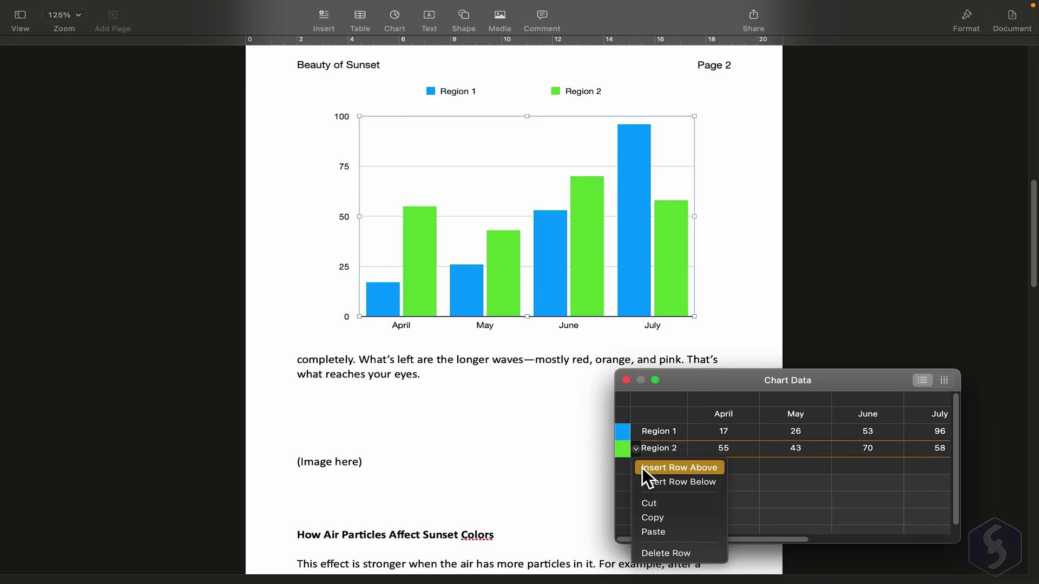
pyautogui.click(685, 554)
# Name the series Sunset Duration with values 3, 5, 9, 17 for Nairobi, NewYork, London
pyautogui.doubleClick(670, 432)
pyautogui.write('Sunset Duration\t3\t5\t9\t17')
pyautogui.doubleClick(724, 414)
pyautogui.write('Nairobi\tNewYork\tLondon')
pyautogui.press('Tab')
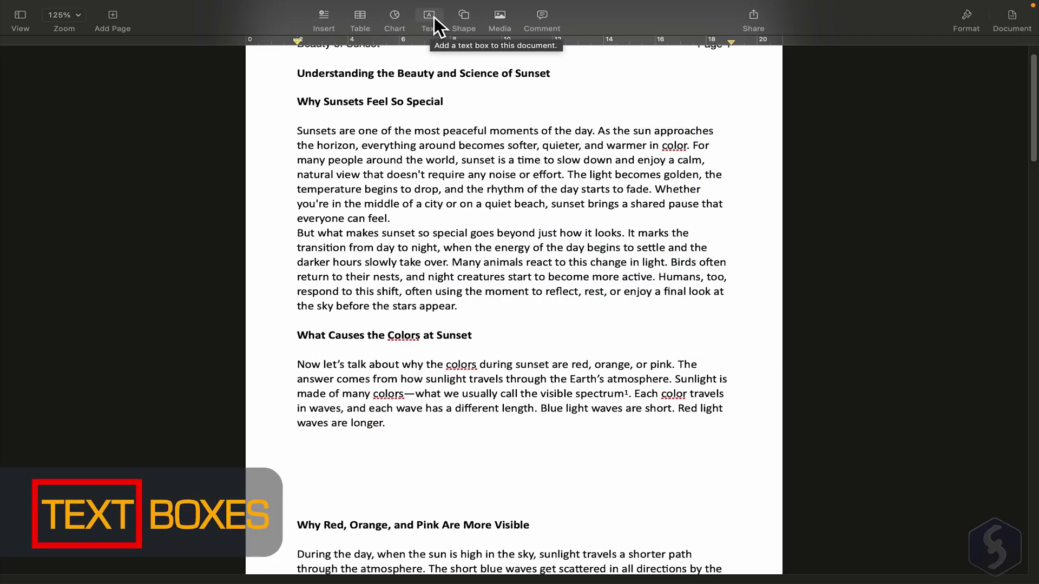
# Add a text box reading 'Sunsets are really awesome' and move it under the colors heading
pyautogui.click(431, 16)
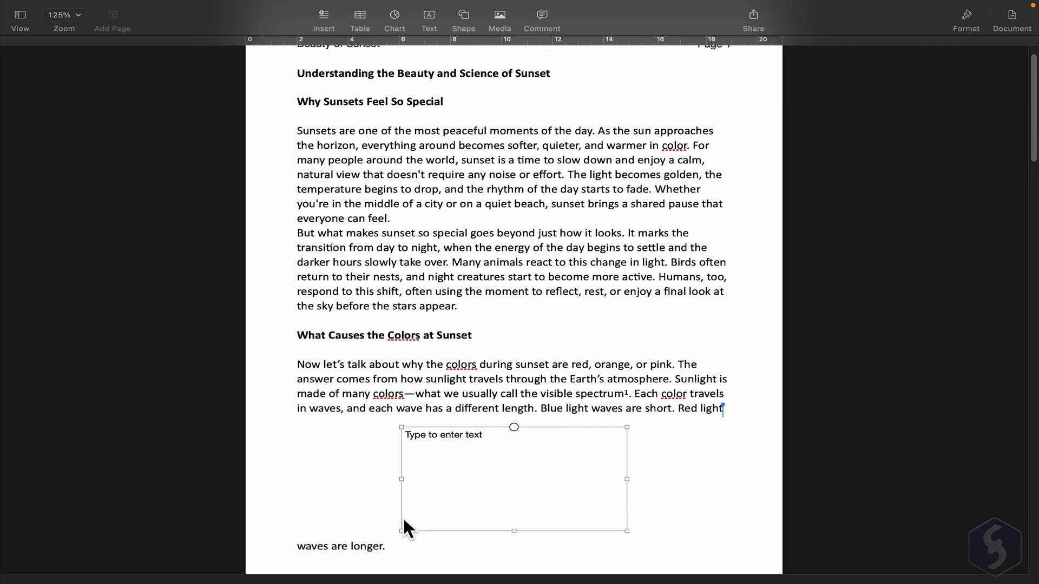
pyautogui.click(454, 437)
pyautogui.write('Sunsets are really awesome!!!!')
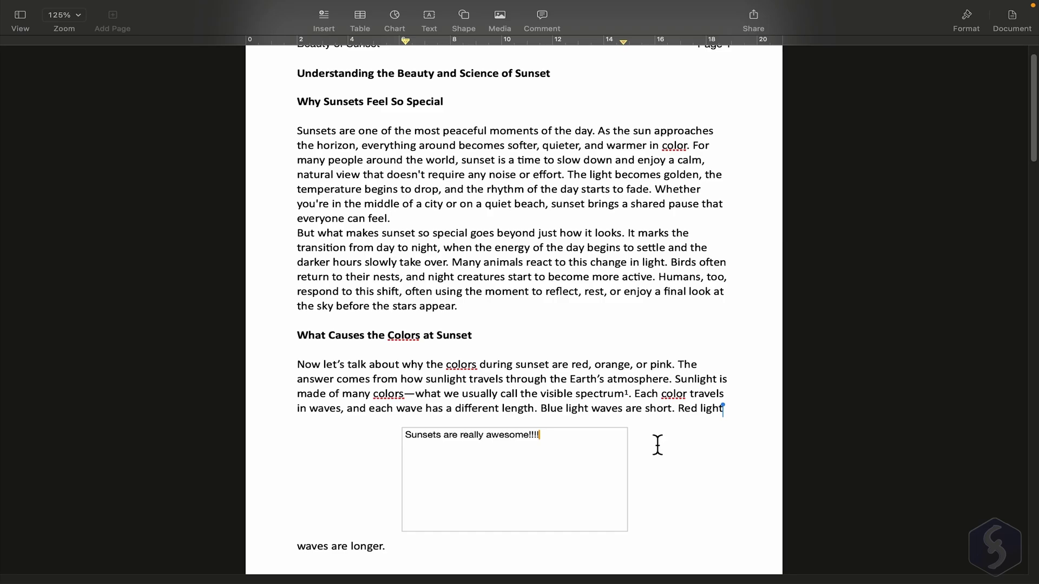
pyautogui.click(661, 444)
pyautogui.moveTo(527, 441); pyautogui.dragTo(524, 397)
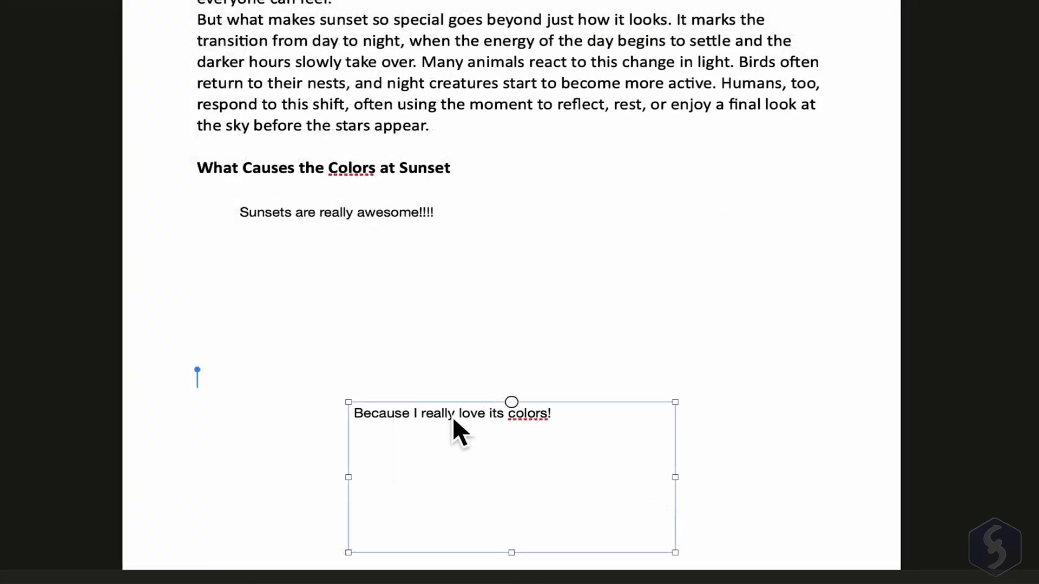
# Merge it into the 'Because I really love its colors!' thread, then type extra exclamation marks and filler text
pyautogui.click(412, 230)
pyautogui.click(446, 417)
pyautogui.click(405, 207)
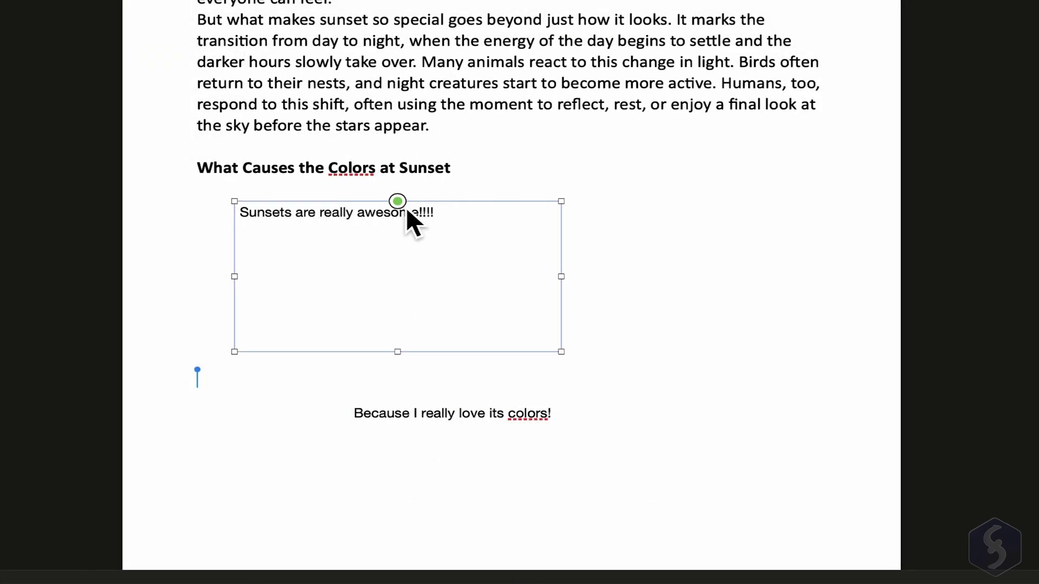
pyautogui.click(407, 203)
pyautogui.click(513, 404)
pyautogui.click(398, 214)
pyautogui.click(408, 205)
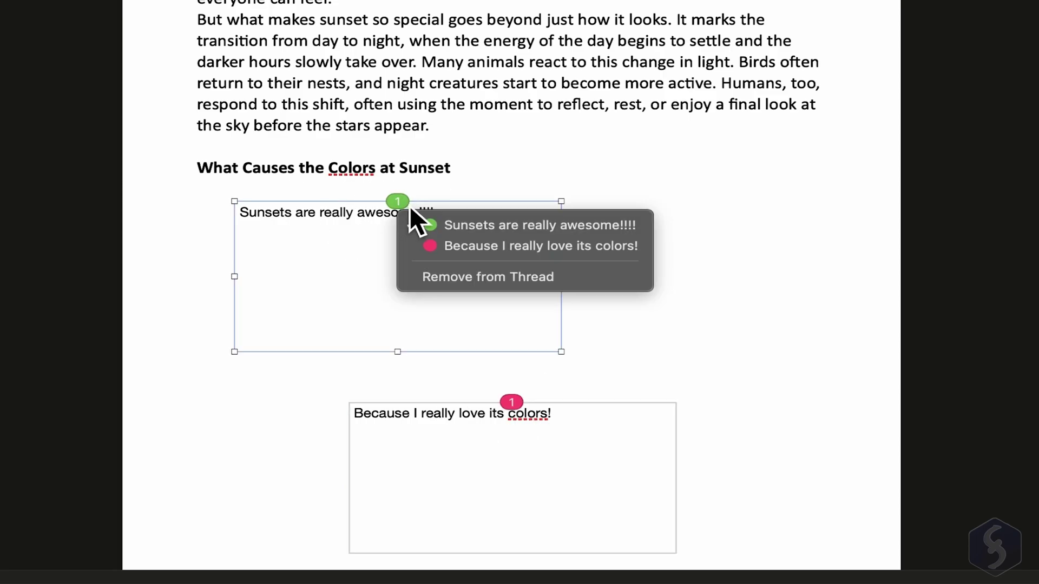
pyautogui.click(497, 247)
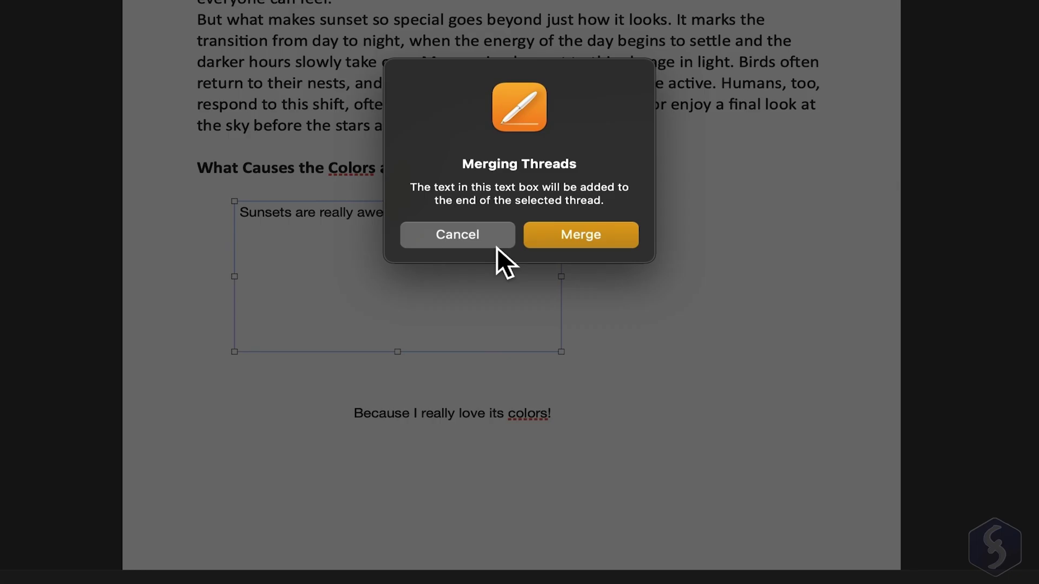
pyautogui.click(567, 235)
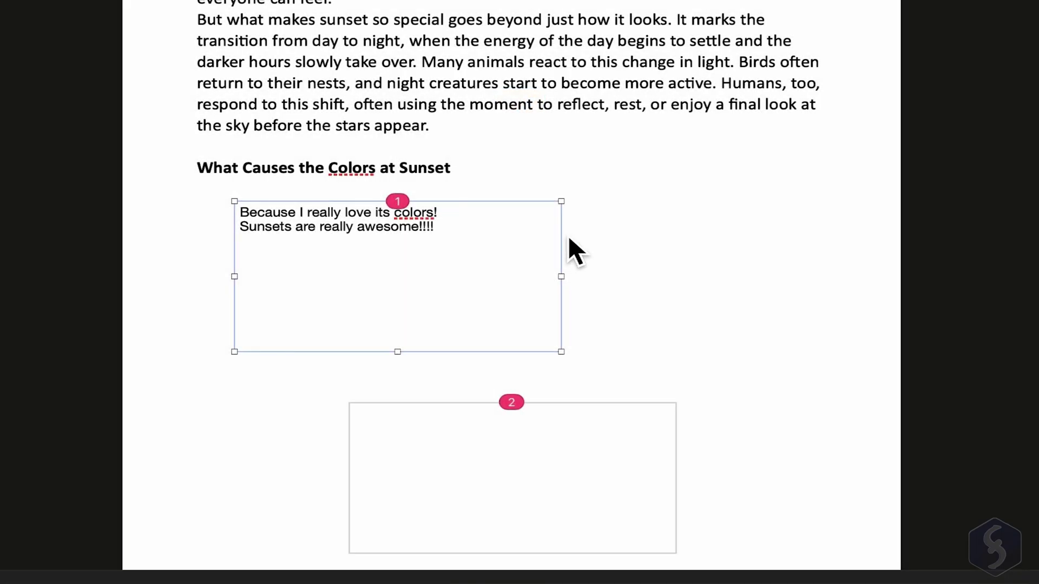
pyautogui.click(446, 281)
pyautogui.write('! Dsgsdg Sgssg sdgsgs Gsgsg Sgsgg Sags Sggg Sgsgsgg sgggsaggs sgsgggg')
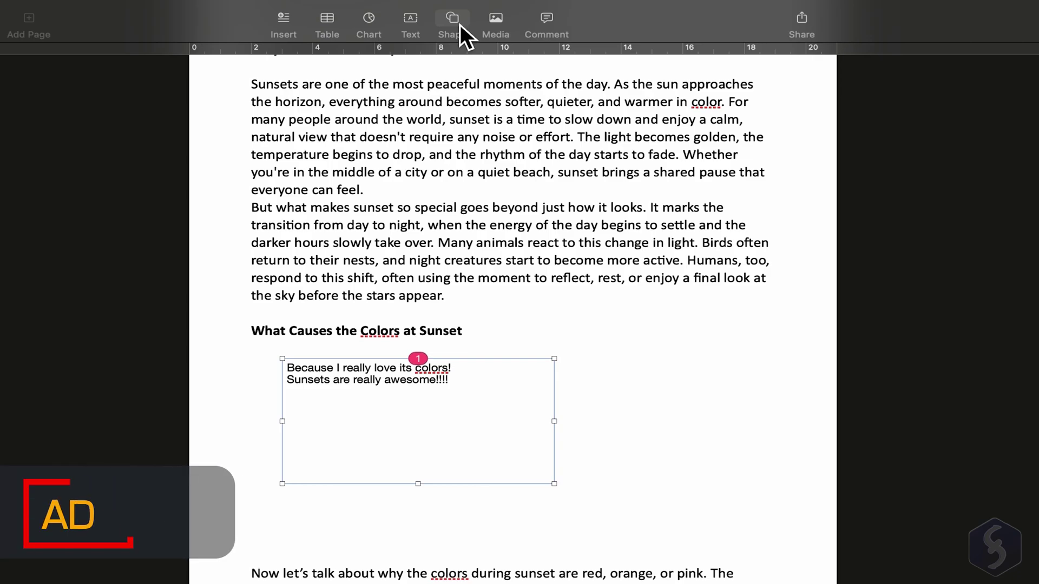
# Insert a rounded rectangle from the Basic shapes and drag it down and right beside the heading
pyautogui.click(459, 23)
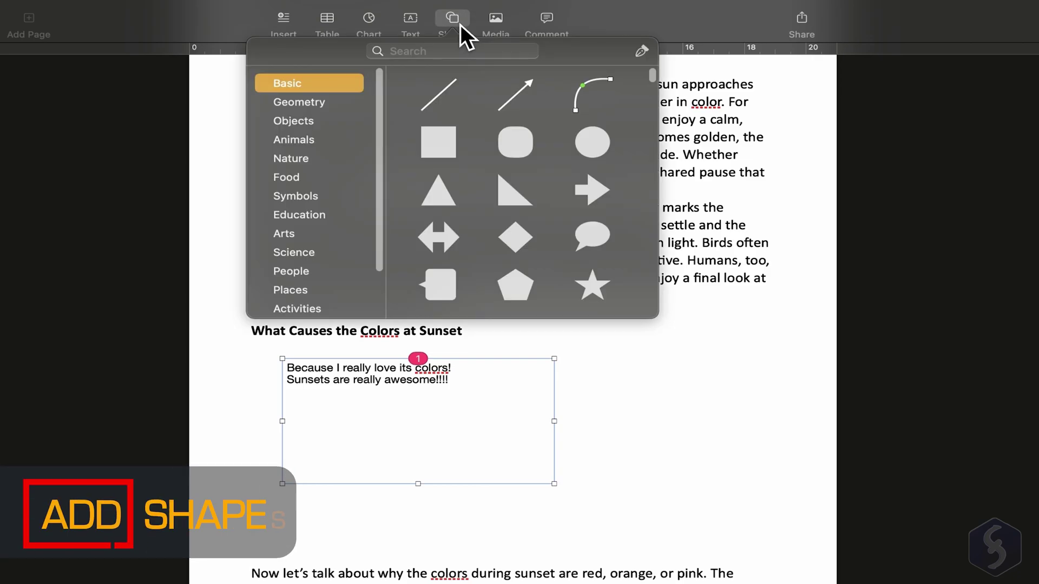
pyautogui.click(316, 102)
pyautogui.click(313, 121)
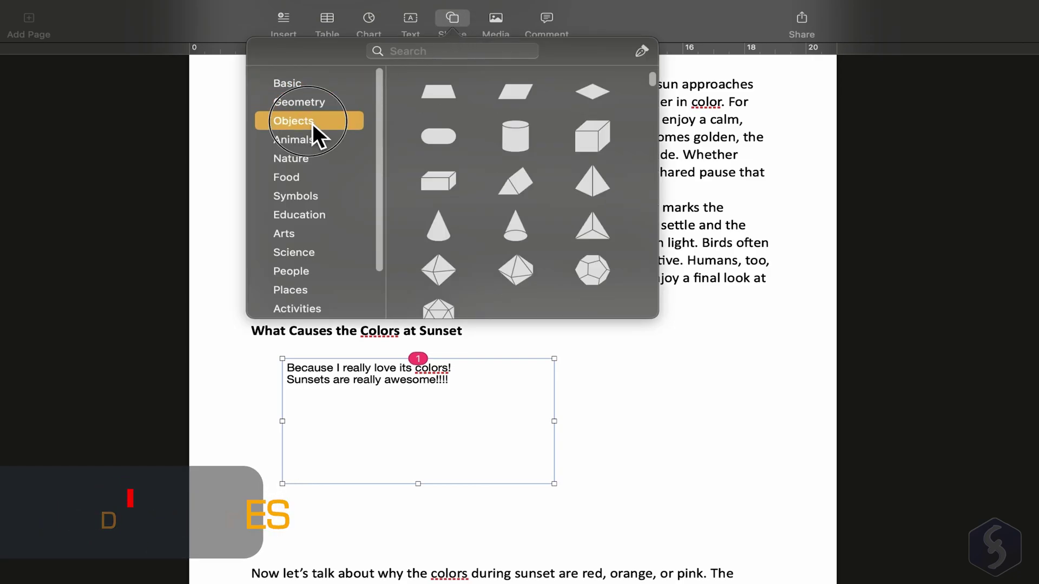
pyautogui.click(304, 142)
pyautogui.click(301, 157)
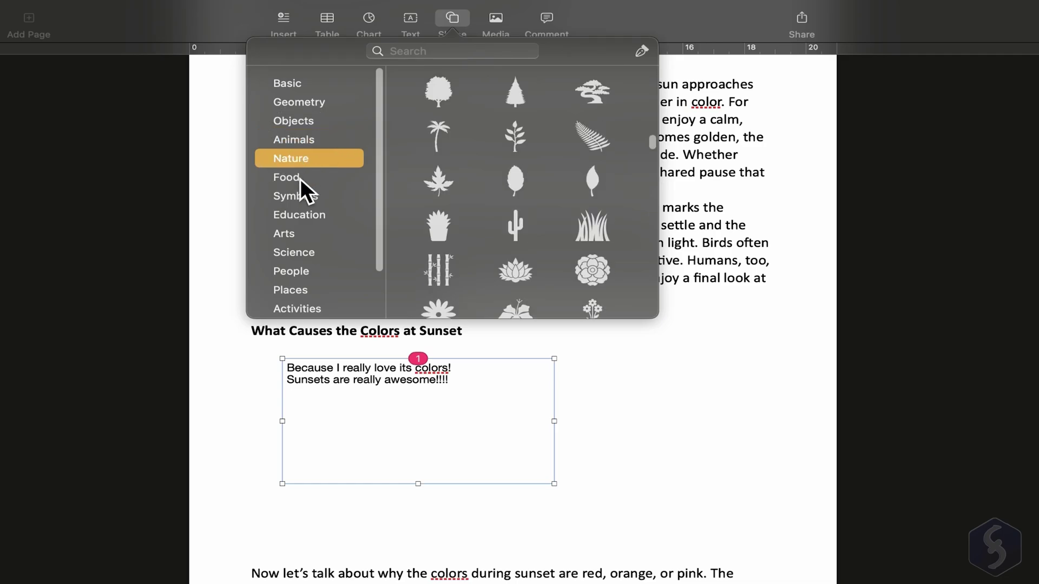
pyautogui.click(301, 177)
pyautogui.click(316, 87)
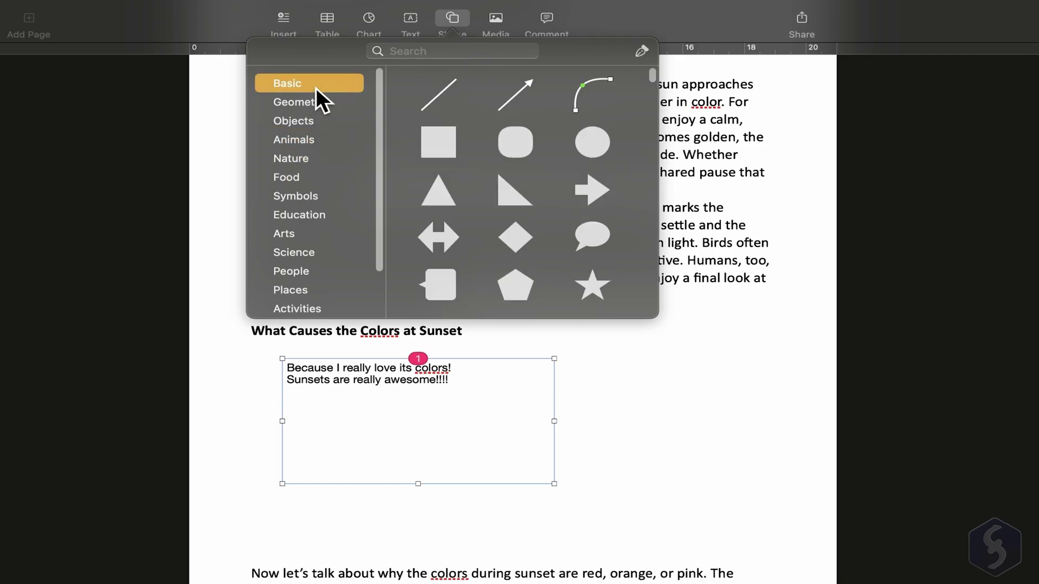
pyautogui.click(523, 140)
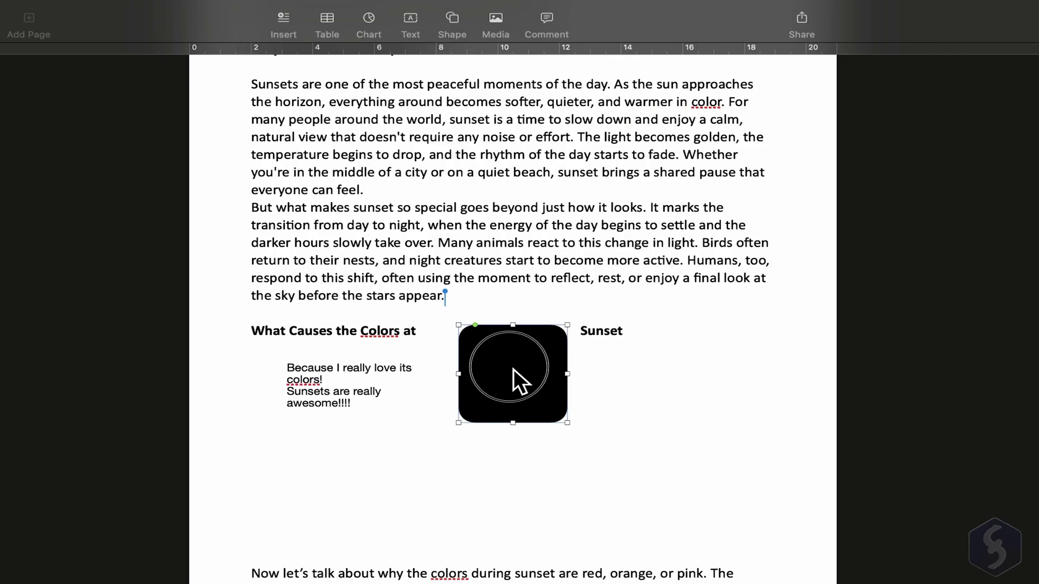
pyautogui.moveTo(518, 376); pyautogui.dragTo(652, 456)
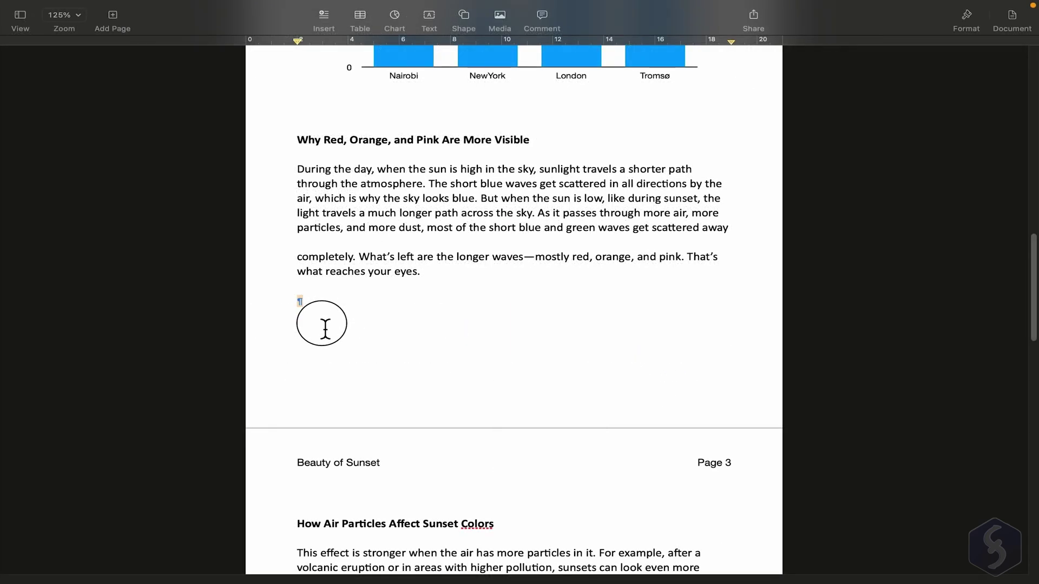
# Resize the rectangle, delete empty paragraphs, exit full screen and drag Sunset.png from the desktop
pyautogui.moveTo(323, 324); pyautogui.dragTo(323, 351)
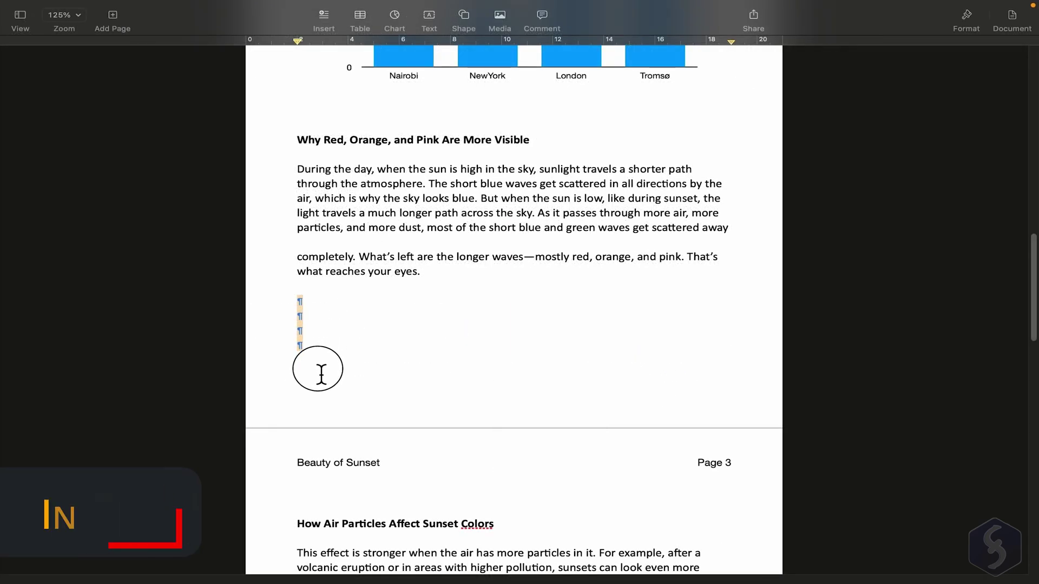
pyautogui.press('BackSpace')
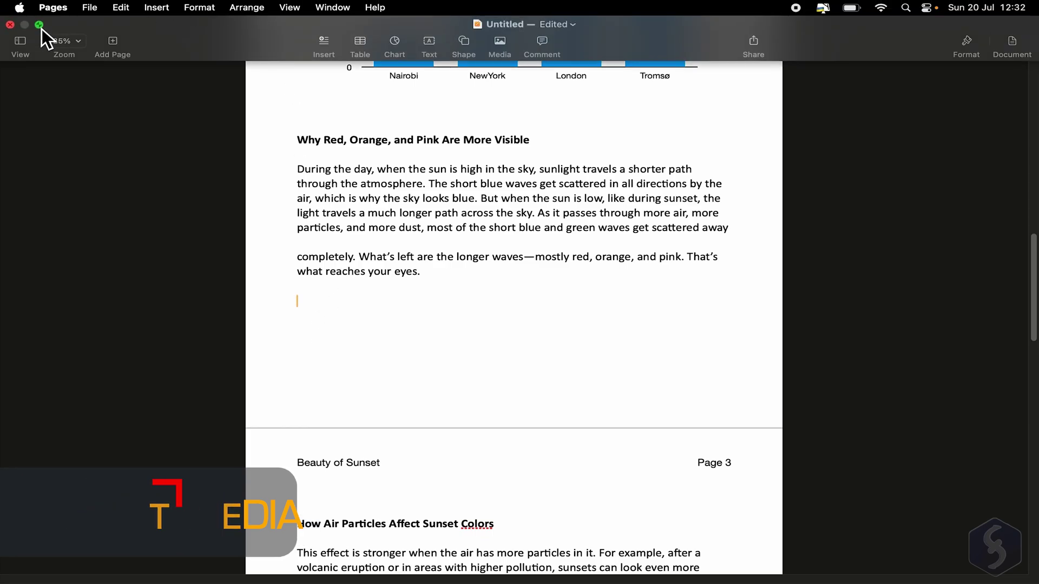
pyautogui.click(41, 28)
pyautogui.moveTo(990, 262); pyautogui.dragTo(210, 333)
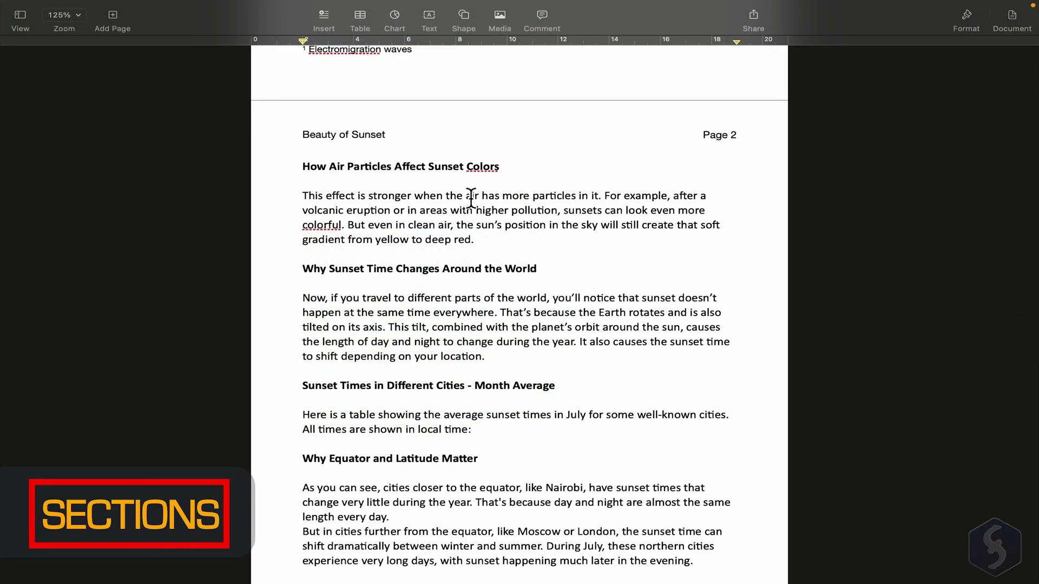
# In the Document inspector's Section tab, start a new section with this page and set its background yellow
pyautogui.scroll(-10, 476, 210)
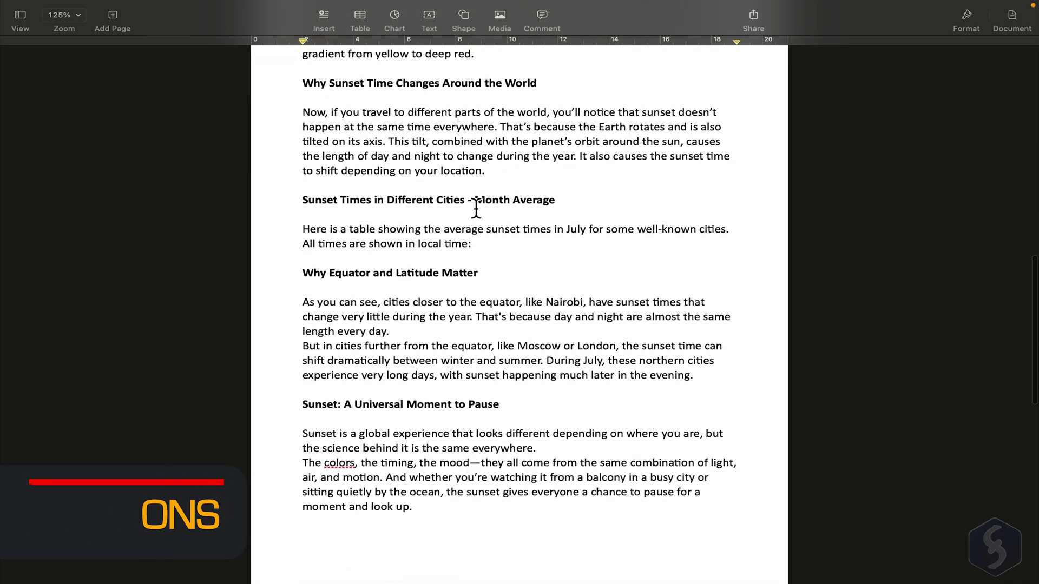
pyautogui.scroll(10, 475, 208)
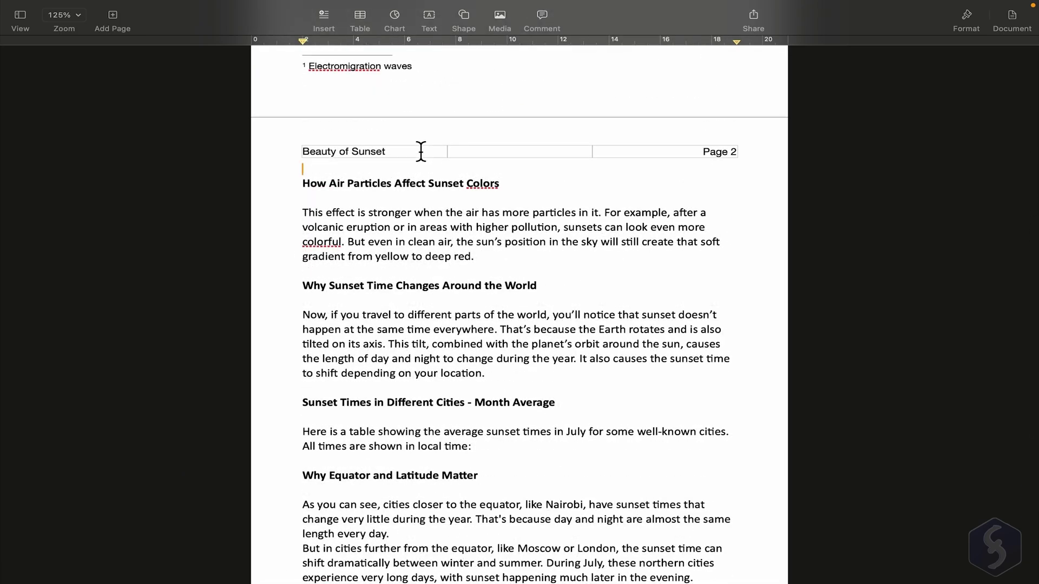
pyautogui.write('s')
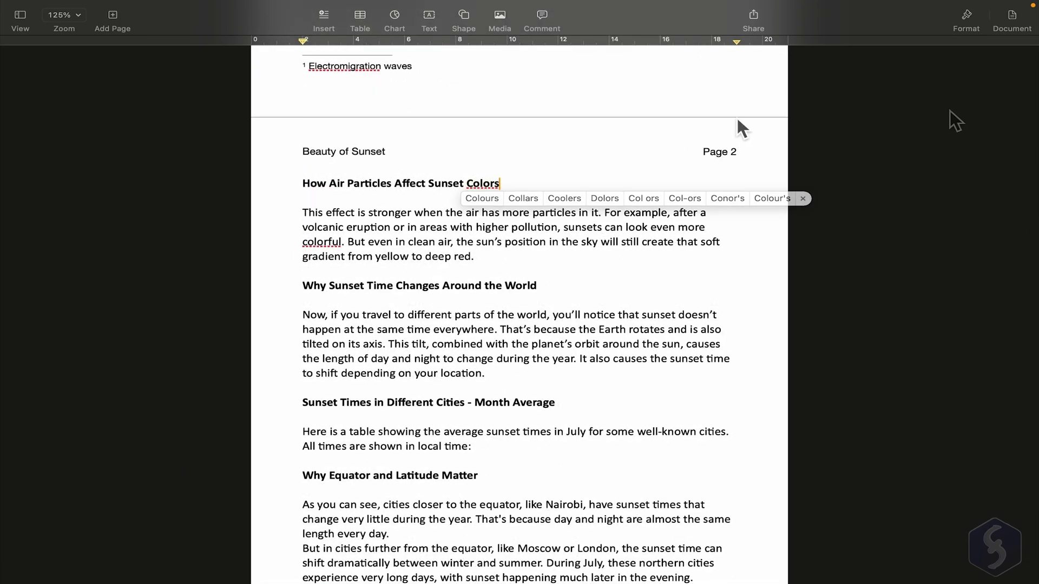
pyautogui.click(1012, 21)
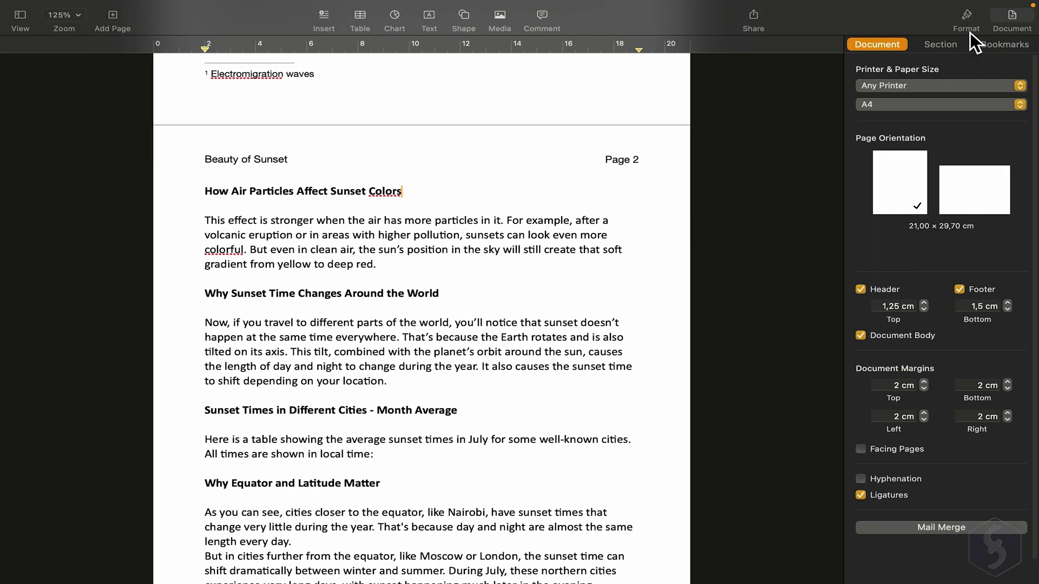
pyautogui.click(960, 45)
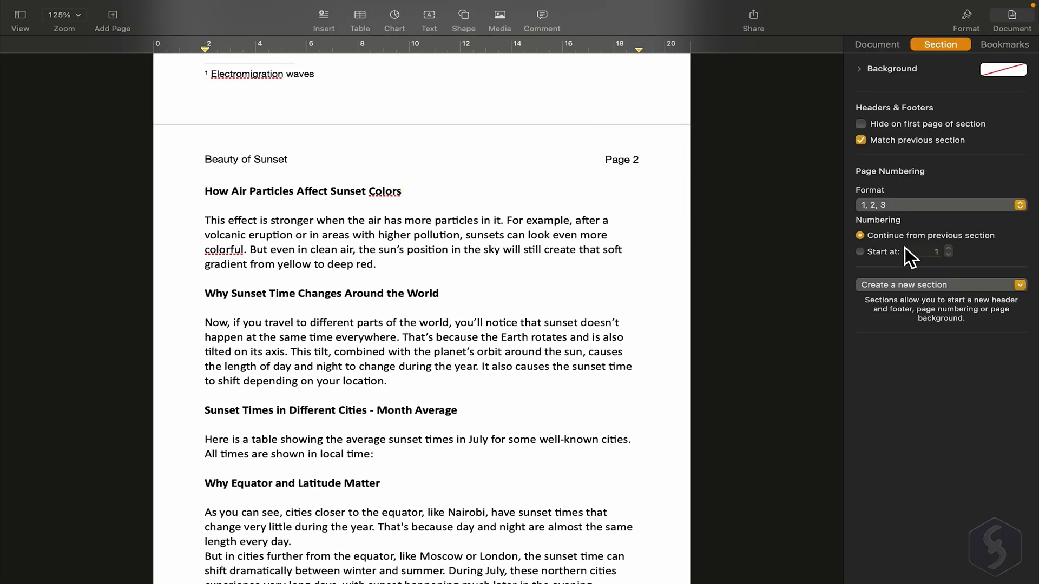
pyautogui.click(936, 287)
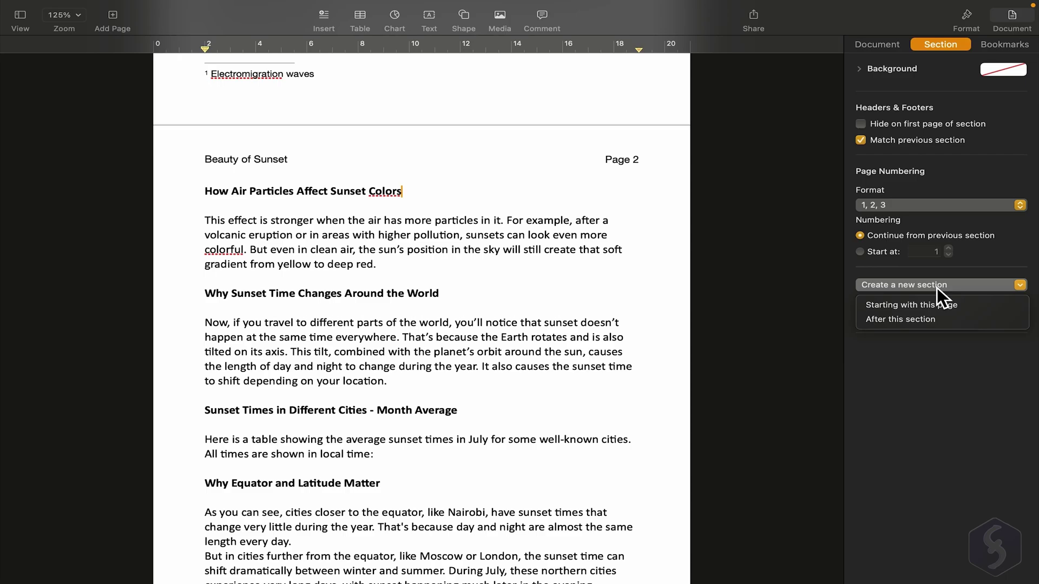
pyautogui.click(935, 306)
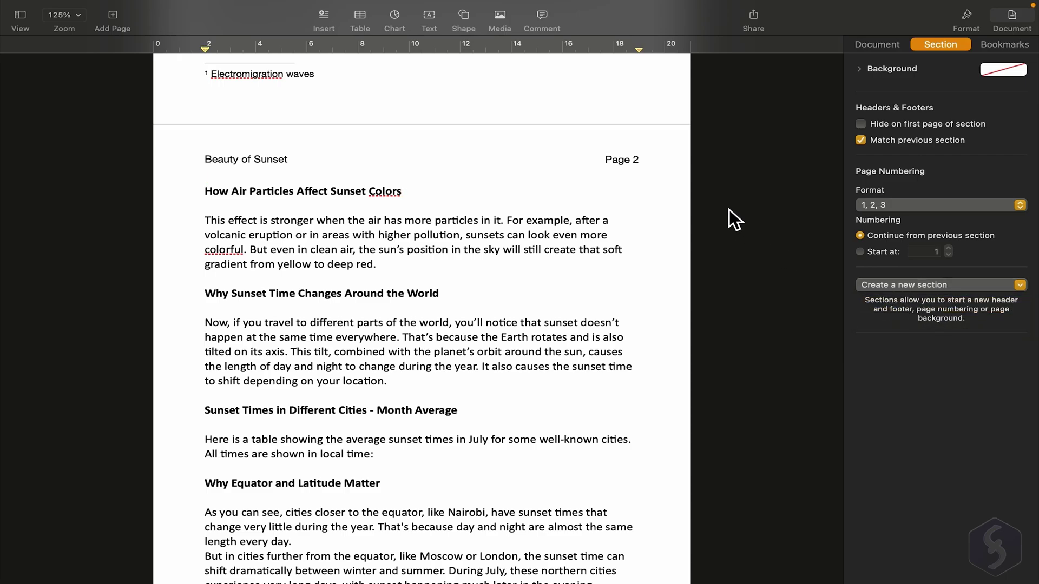
pyautogui.click(996, 74)
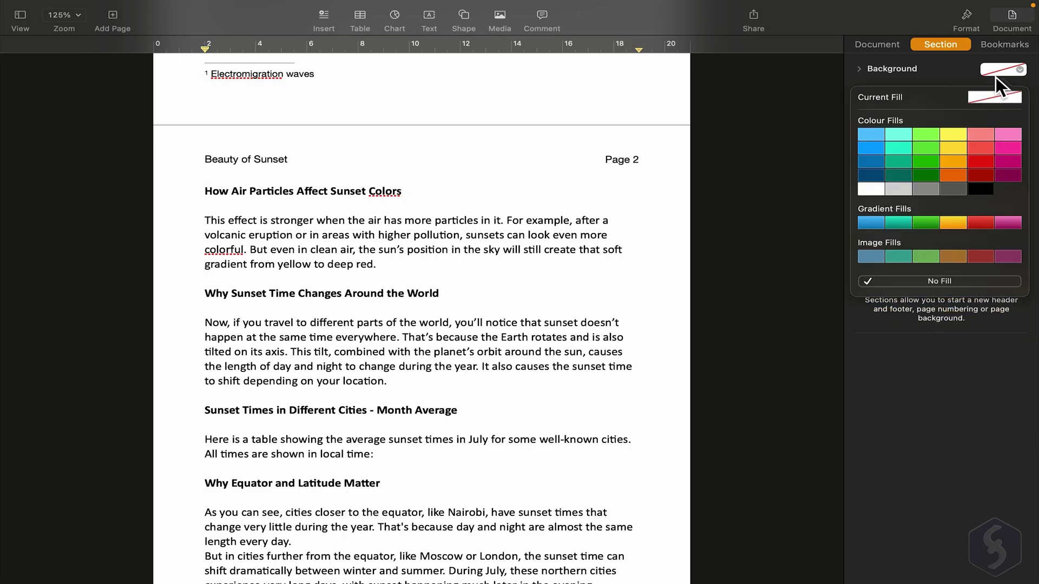
pyautogui.click(961, 138)
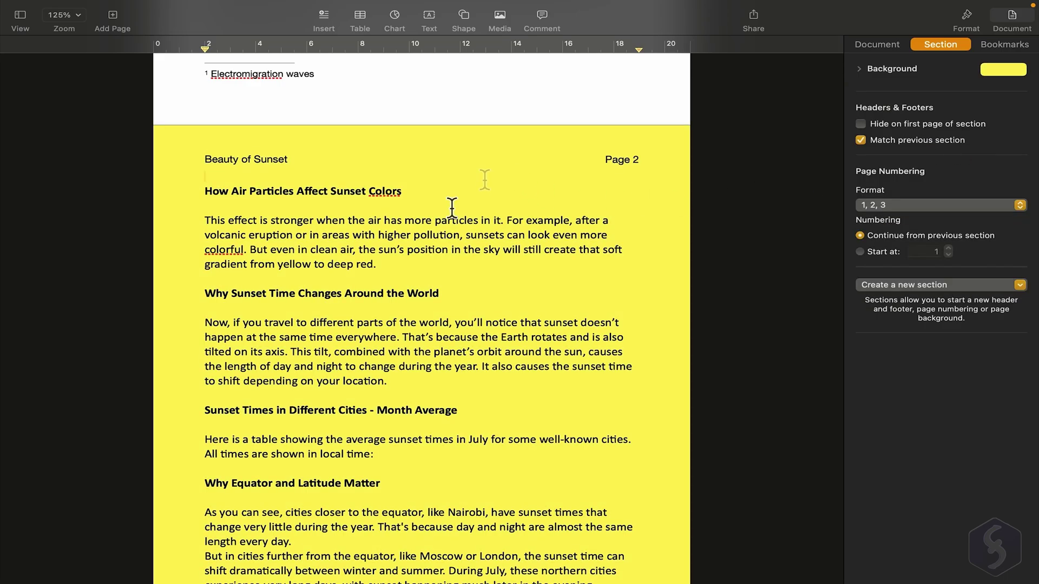
pyautogui.scroll(-15, 481, 200)
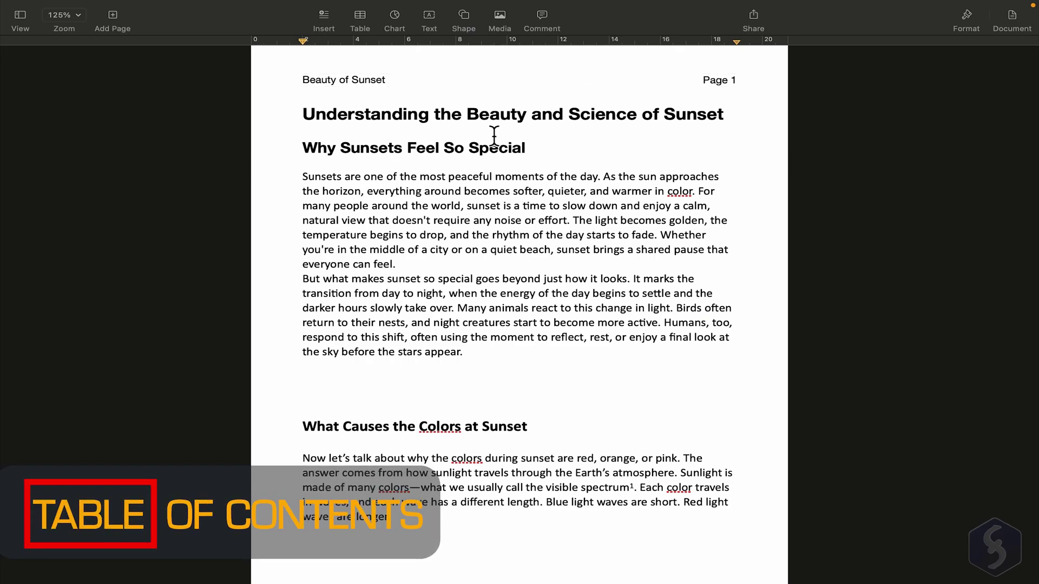
# Check the title's paragraph style, then add a blank line at the start of the title
pyautogui.click(499, 430)
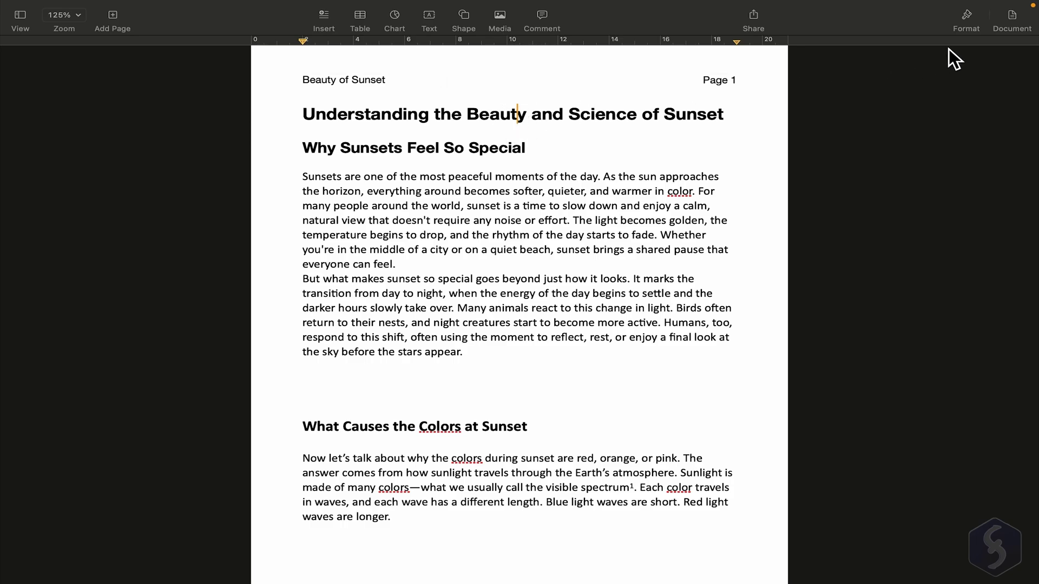
pyautogui.click(965, 22)
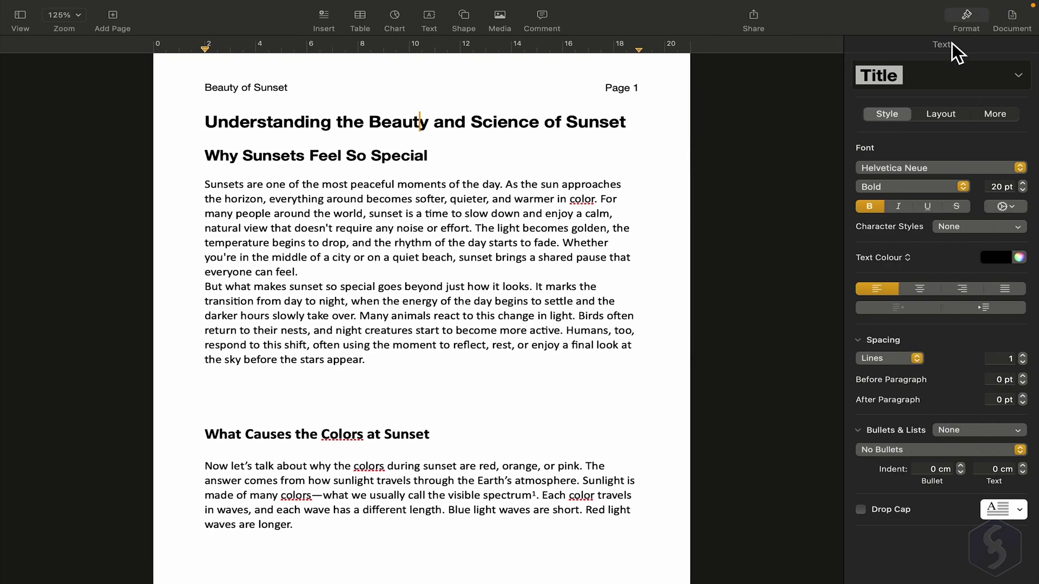
pyautogui.click(962, 73)
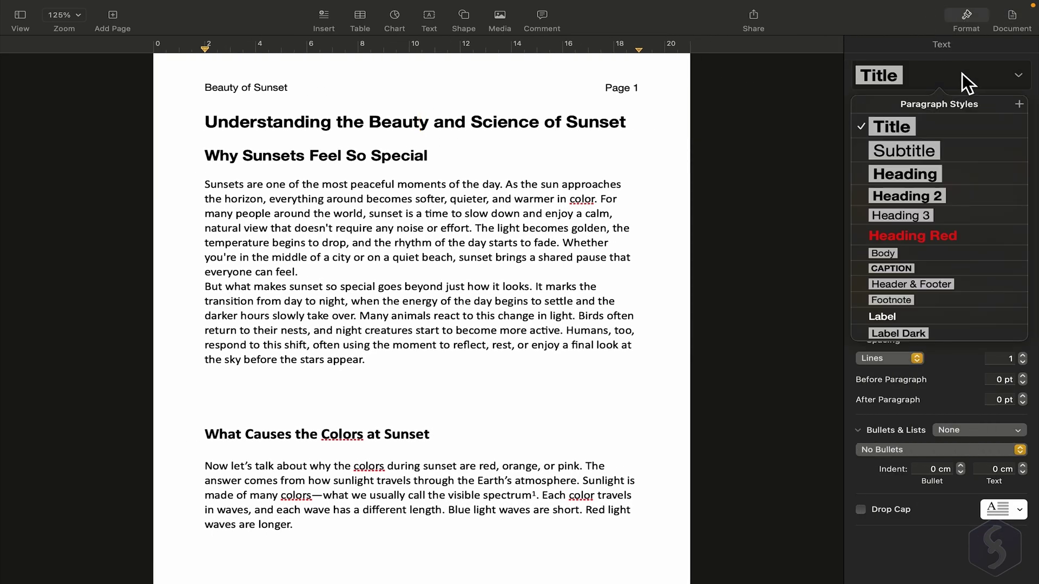
pyautogui.click(972, 25)
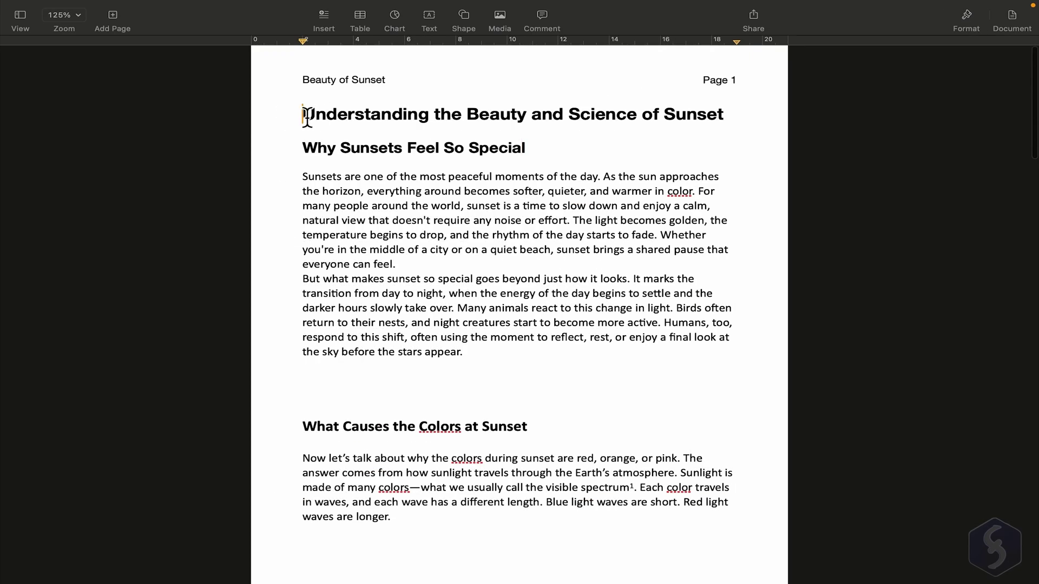
pyautogui.press('Return')
pyautogui.press('Return')
pyautogui.press('Return')
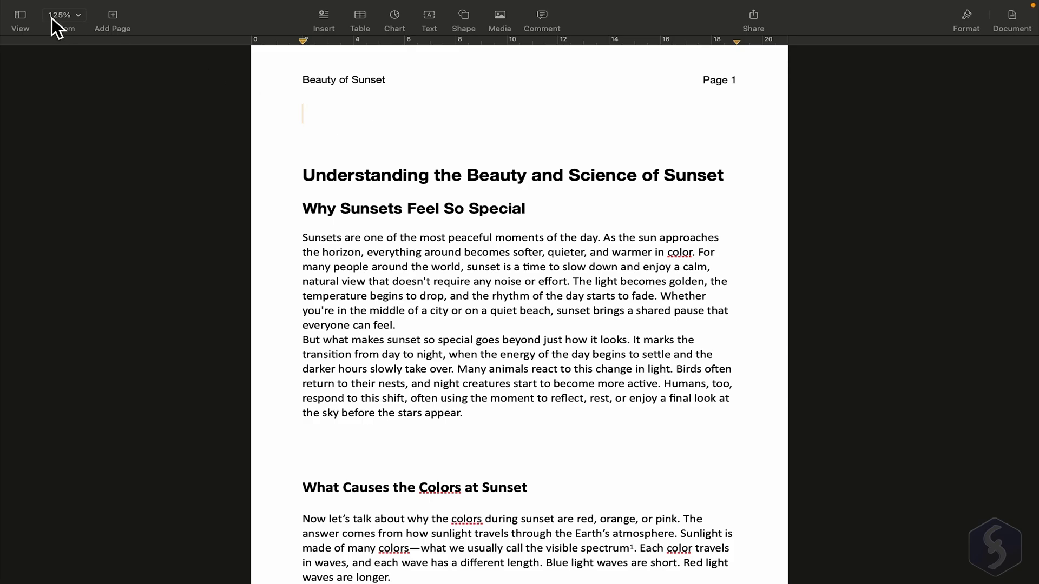
# Insert a table of contents at the top of page 1 from the contents sidebar
pyautogui.click(26, 16)
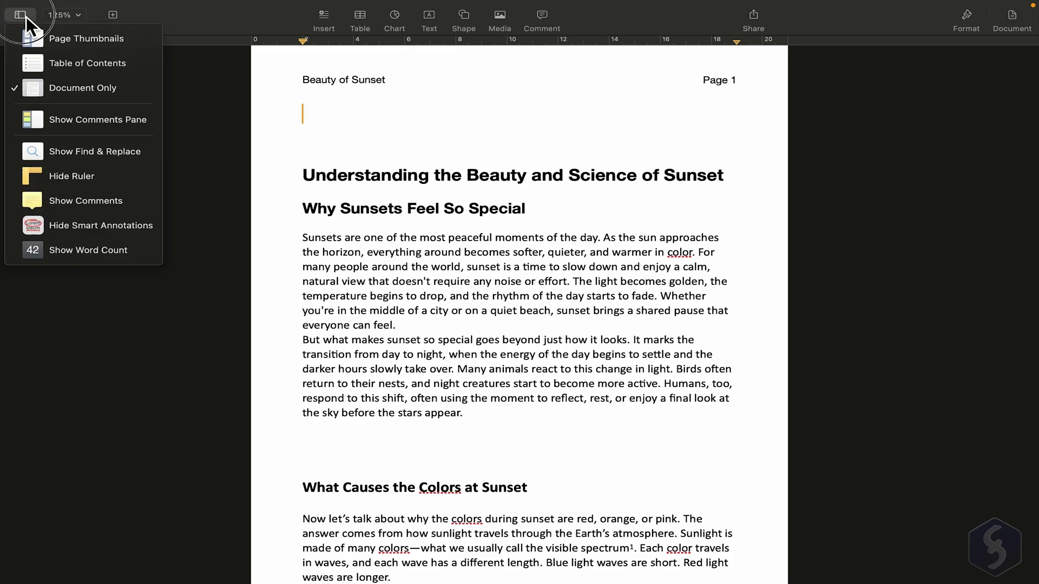
pyautogui.click(75, 63)
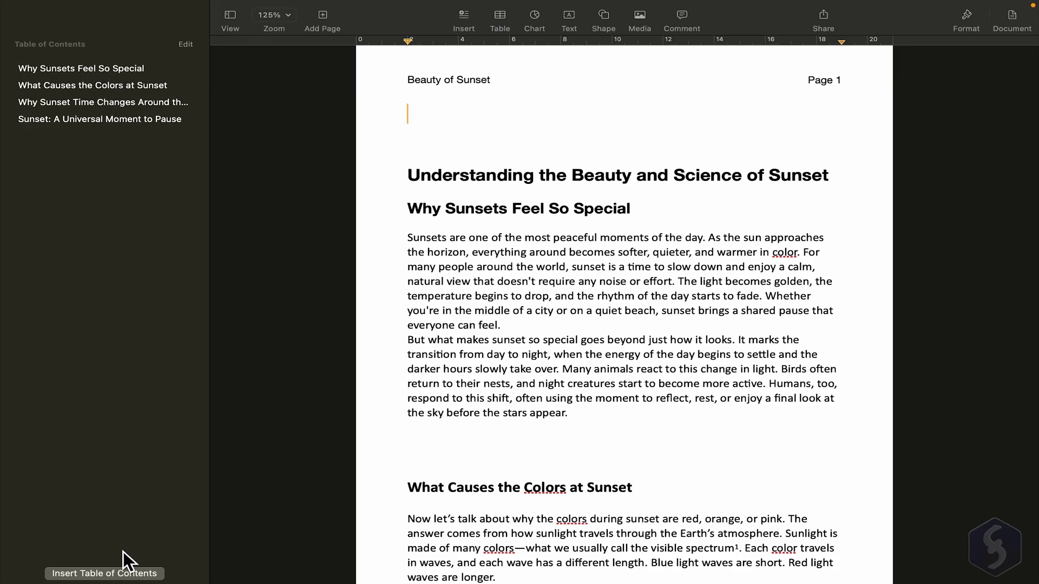
pyautogui.click(124, 574)
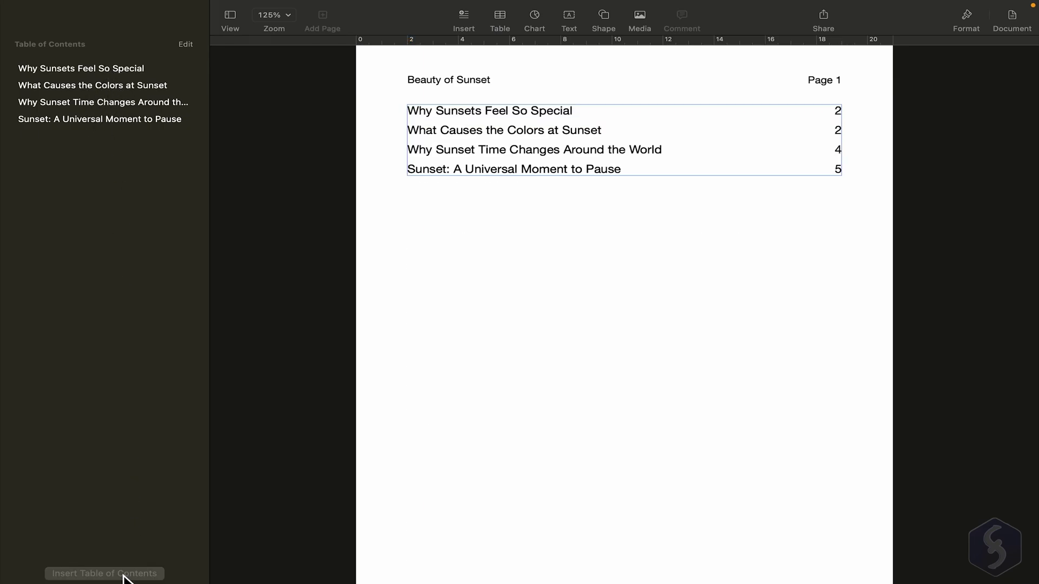
# Try bold and italic on the table of contents text, then turn both off again
pyautogui.click(503, 168)
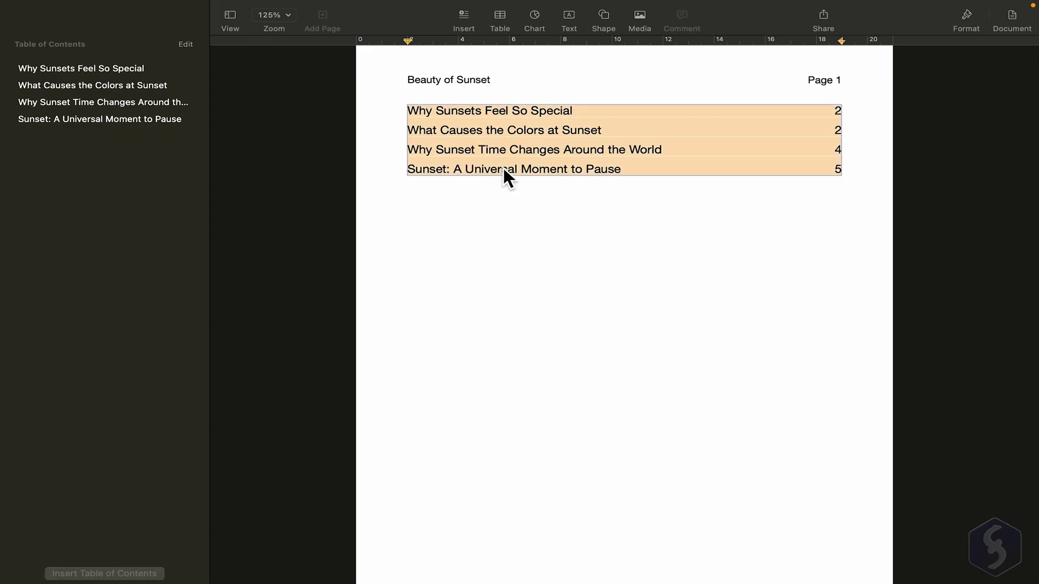
pyautogui.click(971, 18)
pyautogui.click(881, 132)
pyautogui.click(881, 131)
pyautogui.click(899, 131)
pyautogui.click(898, 131)
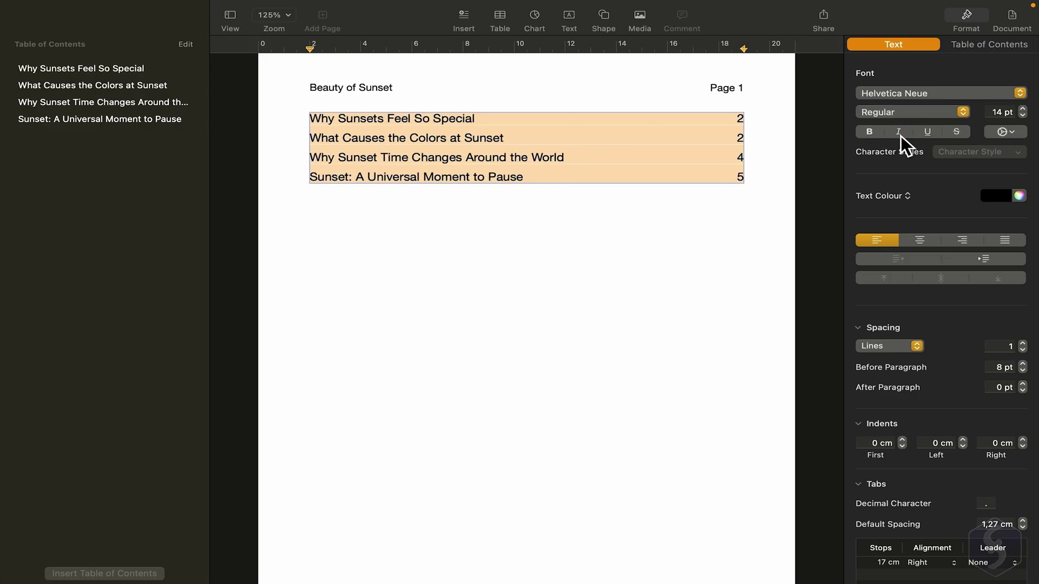
# Include Title and Heading 2 entries in the table of contents, then switch to Document Only view
pyautogui.click(995, 46)
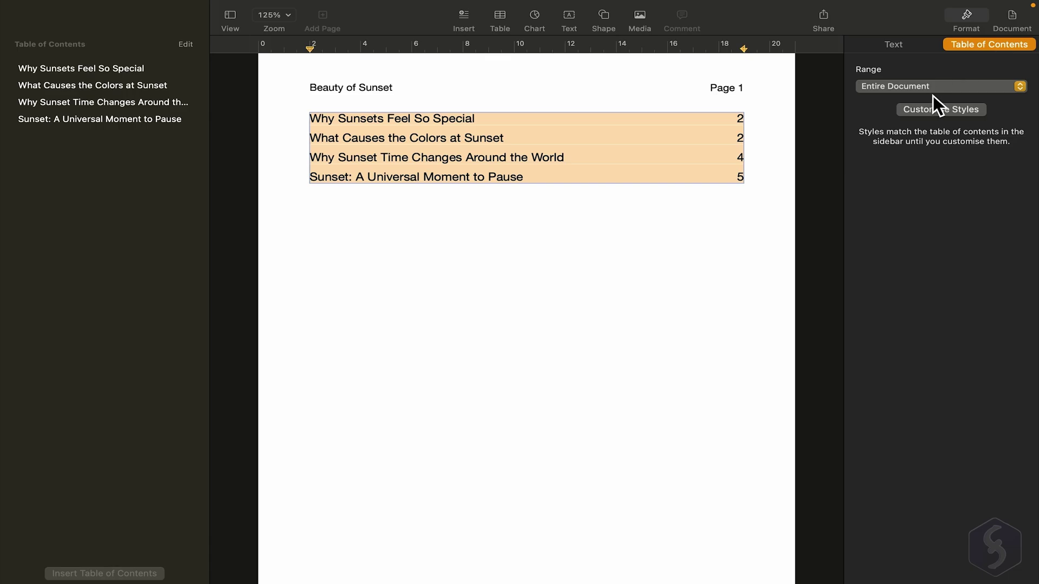
pyautogui.click(942, 112)
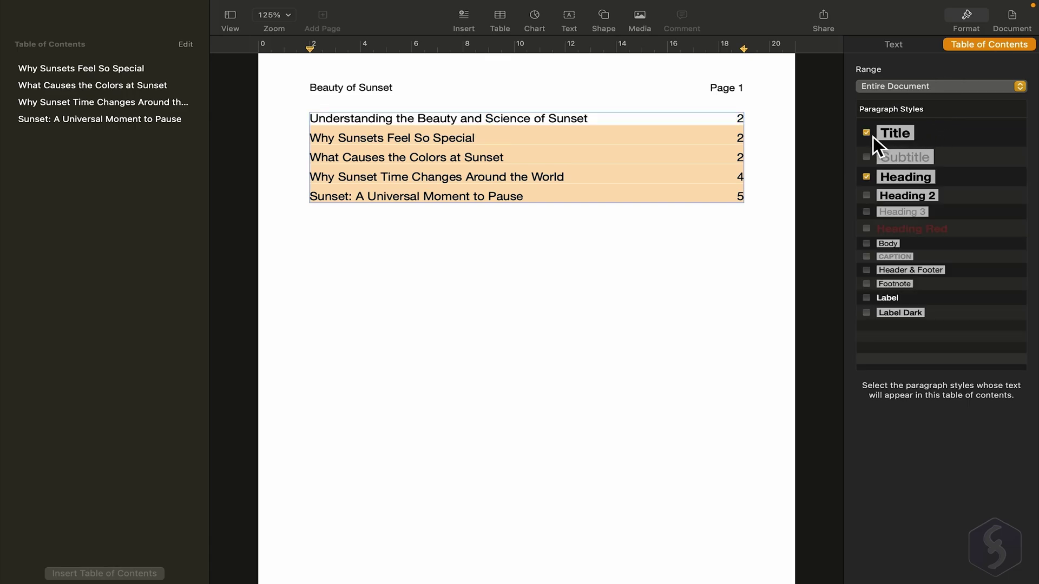
pyautogui.click(868, 196)
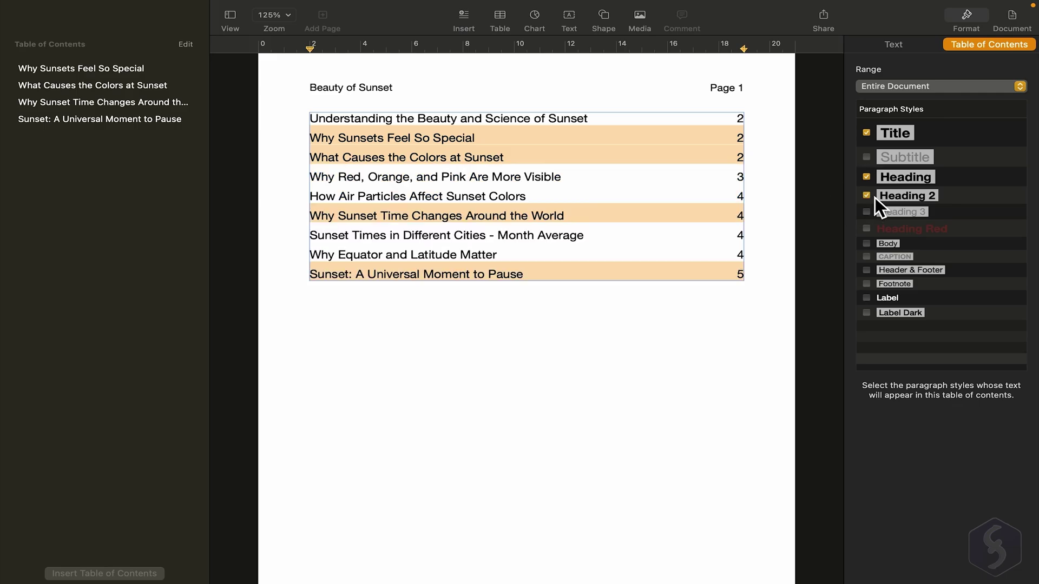
pyautogui.press('Escape')
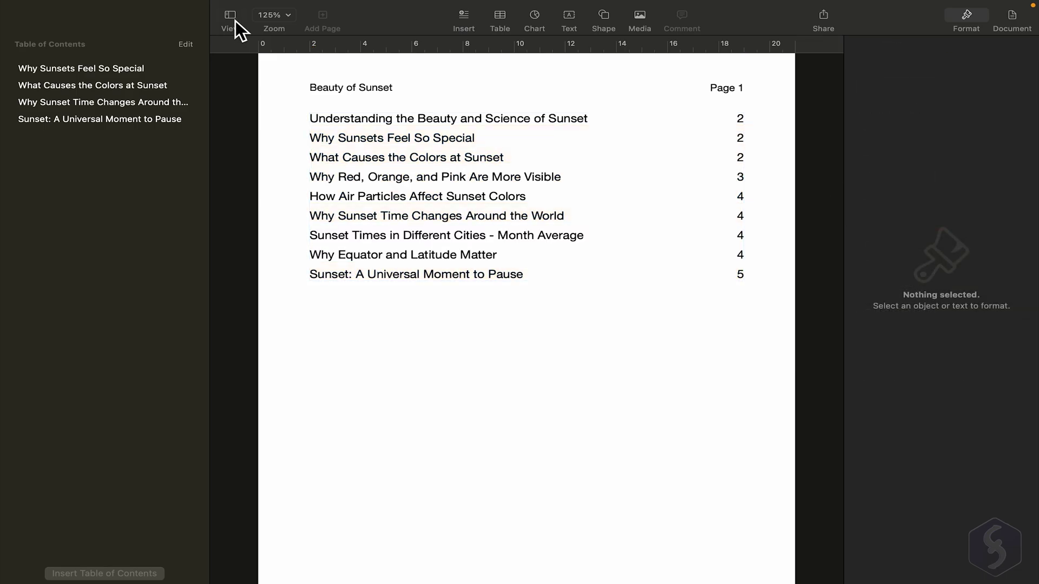
pyautogui.click(235, 21)
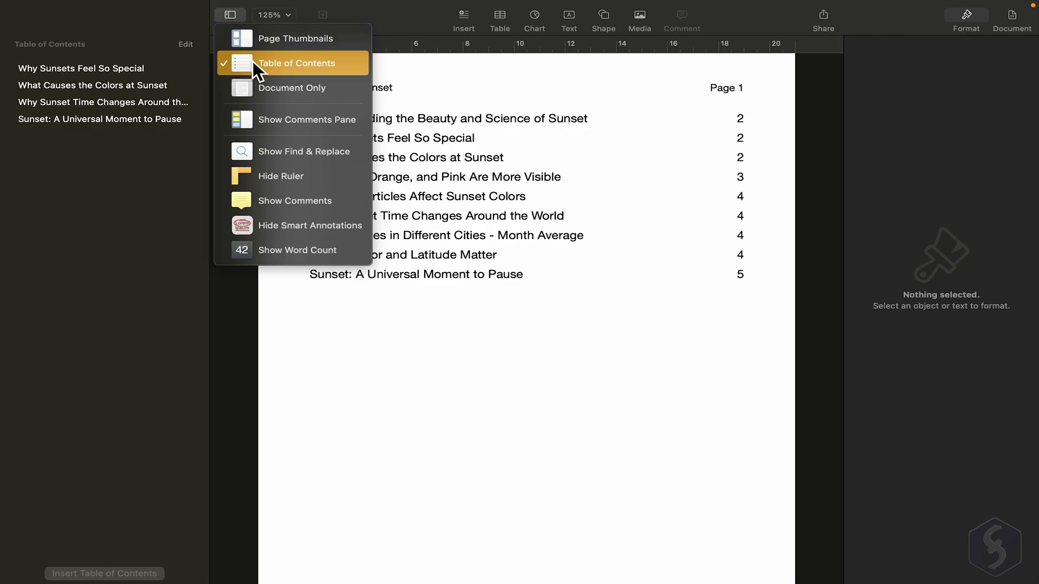
pyautogui.click(280, 88)
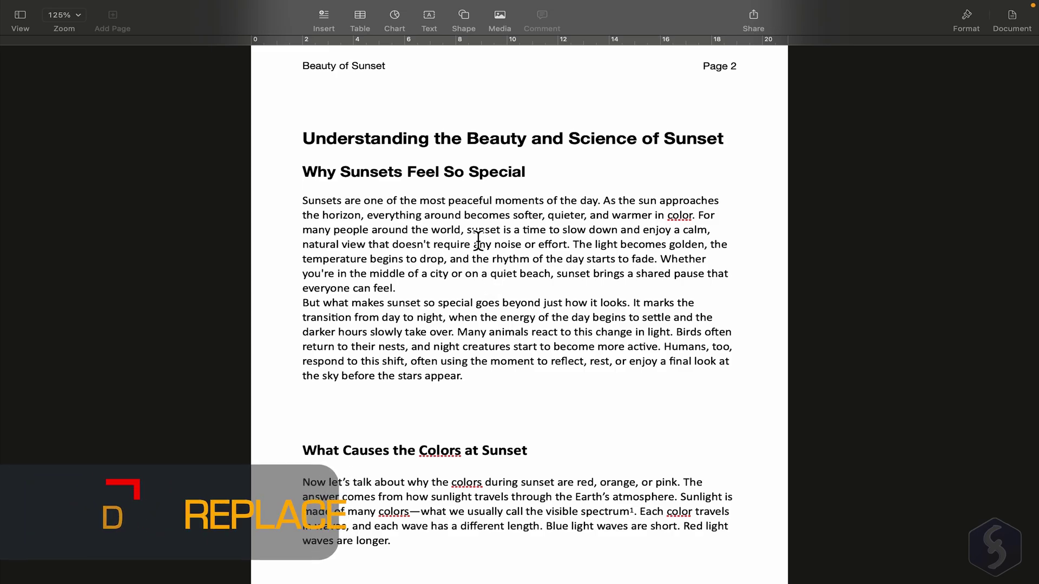
# Find 'wordhg' and replace it with 'w' using Find & Replace mode
pyautogui.press('super+f')
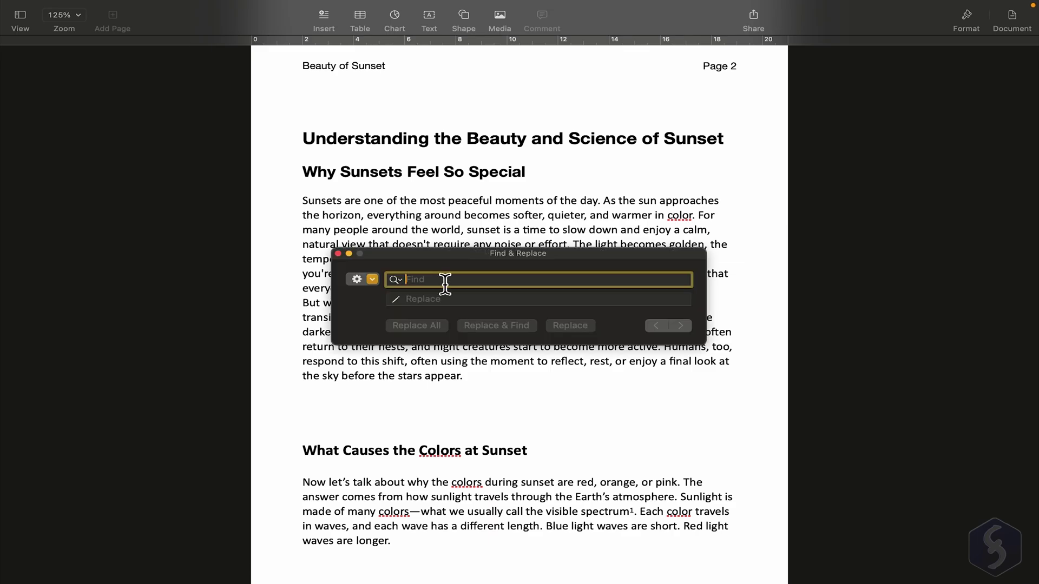
pyautogui.write('wordhg')
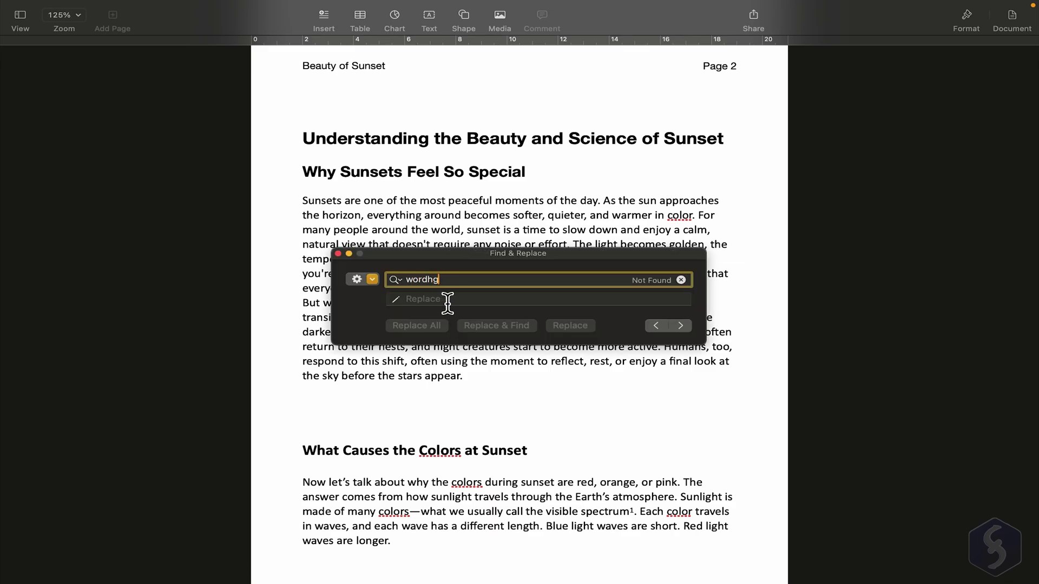
pyautogui.click(447, 304)
pyautogui.write('word')
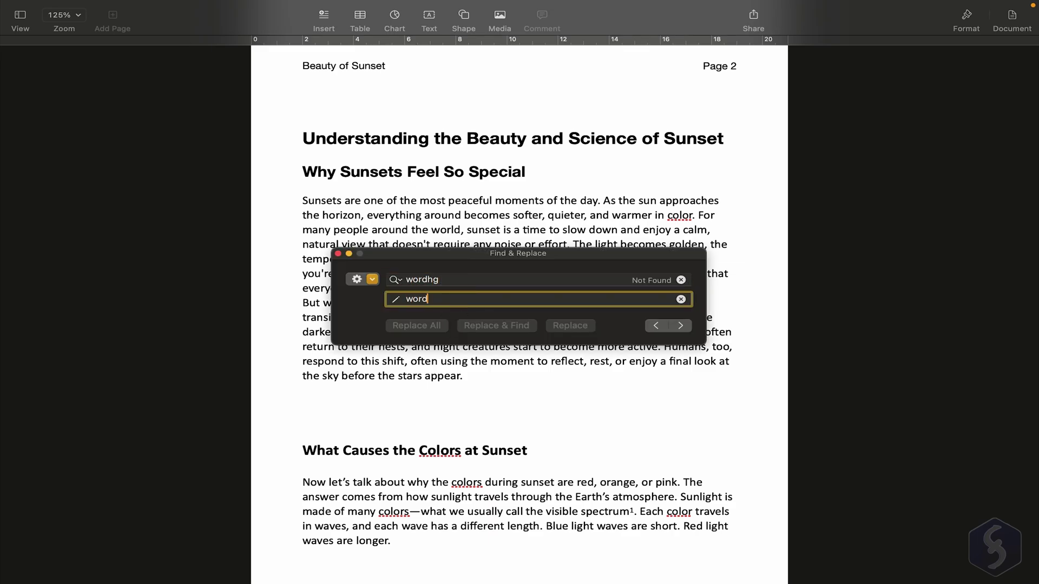
pyautogui.click(377, 282)
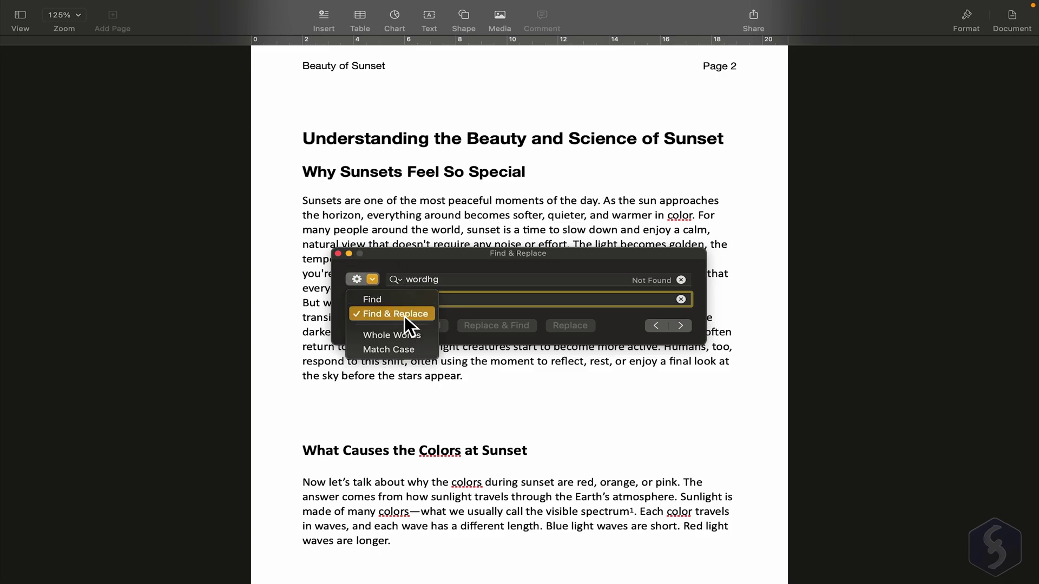
pyautogui.click(433, 313)
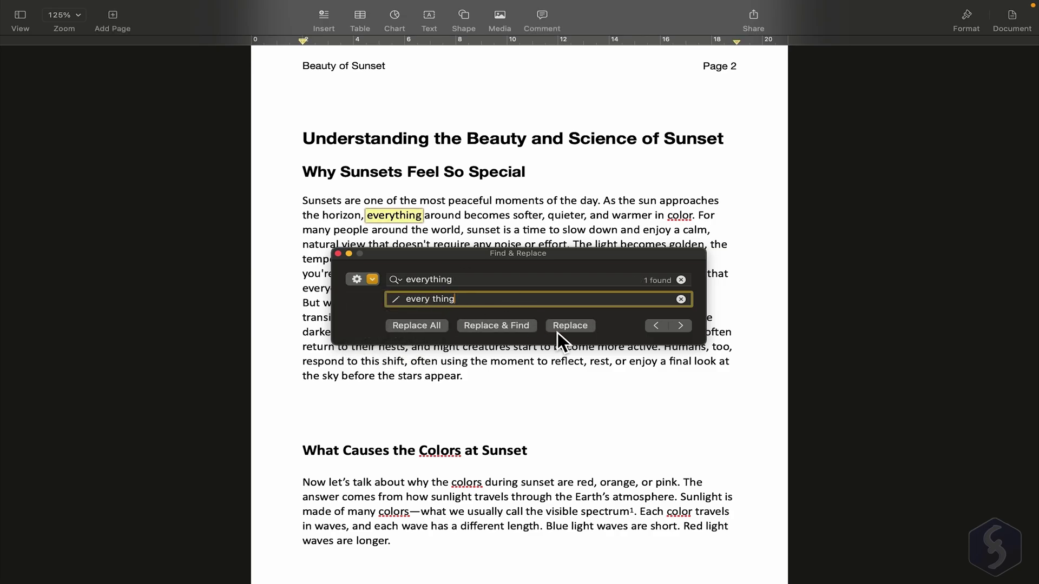
pyautogui.click(567, 328)
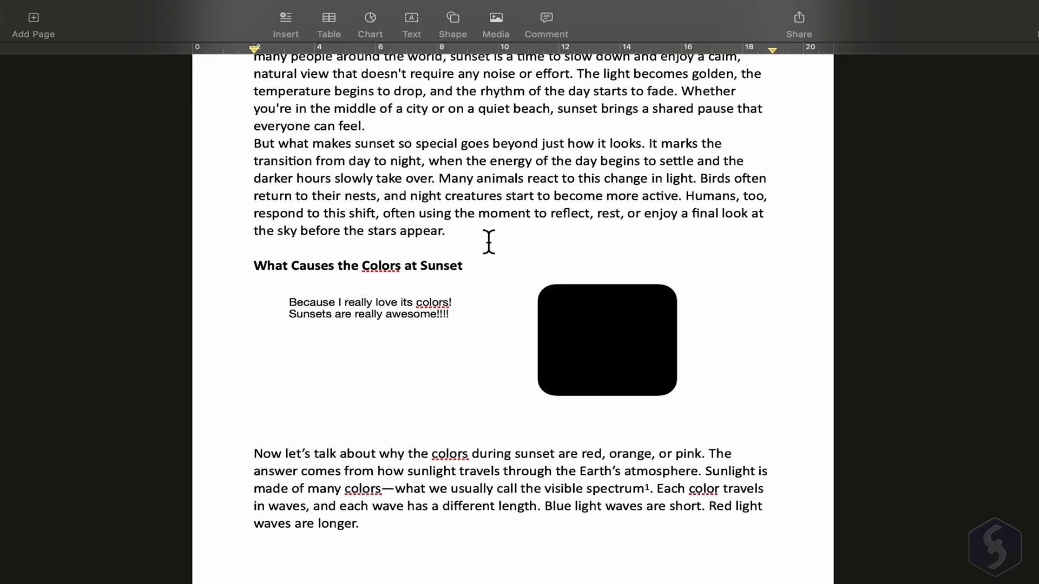
# Move the quote text box just below the colors heading and widen the black rounded rectangle
pyautogui.click(358, 303)
pyautogui.click(667, 336)
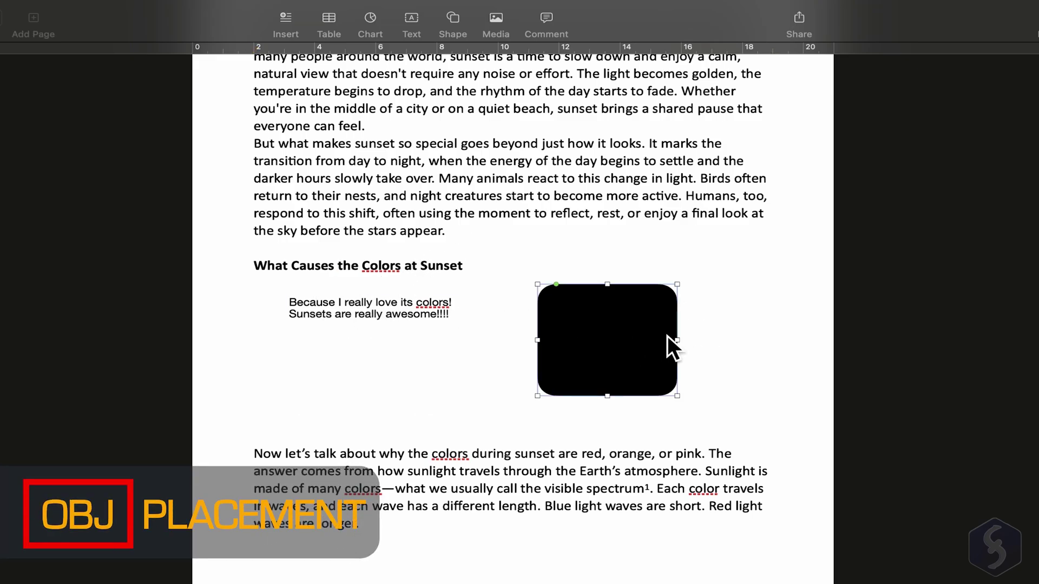
pyautogui.moveTo(493, 143); pyautogui.dragTo(587, 218)
pyautogui.click(426, 253)
pyautogui.click(398, 310)
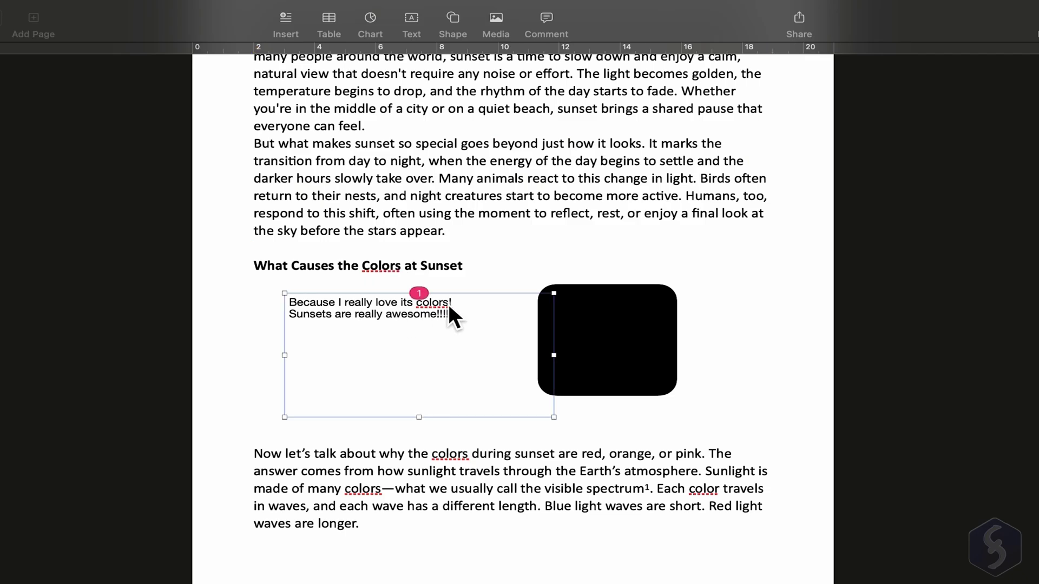
pyautogui.click(689, 338)
pyautogui.click(659, 333)
pyautogui.keyDown('shift'); pyautogui.click(400, 322); pyautogui.keyUp('shift')
pyautogui.moveTo(426, 315)
pyautogui.mouseDown()
pyautogui.moveTo(375, 338)
pyautogui.moveTo(419, 395)
pyautogui.moveTo(568, 238)
pyautogui.moveTo(464, 233)
pyautogui.moveTo(422, 318)
pyautogui.mouseUp()
pyautogui.click(615, 330)
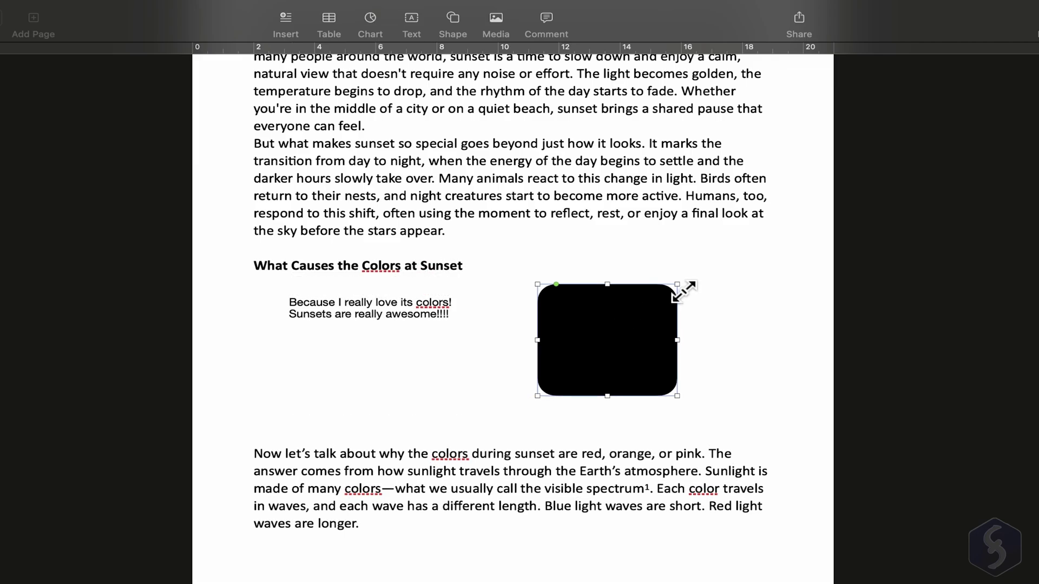
pyautogui.moveTo(683, 291)
pyautogui.mouseDown()
pyautogui.moveTo(717, 273)
pyautogui.moveTo(656, 266)
pyautogui.moveTo(704, 293)
pyautogui.mouseUp()
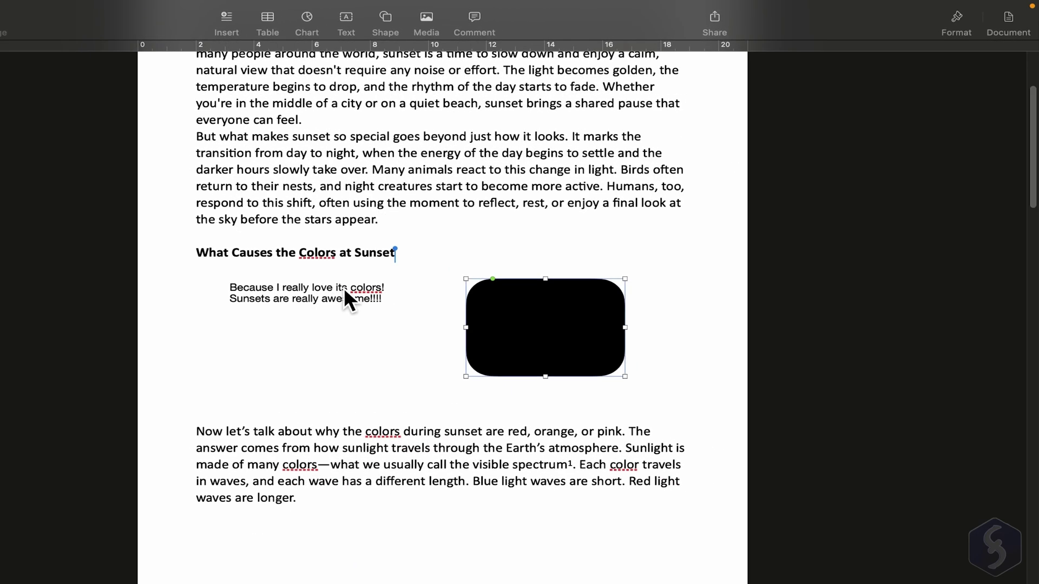
# Select the quote text box with the Format sidebar showing its style options
pyautogui.click(407, 305)
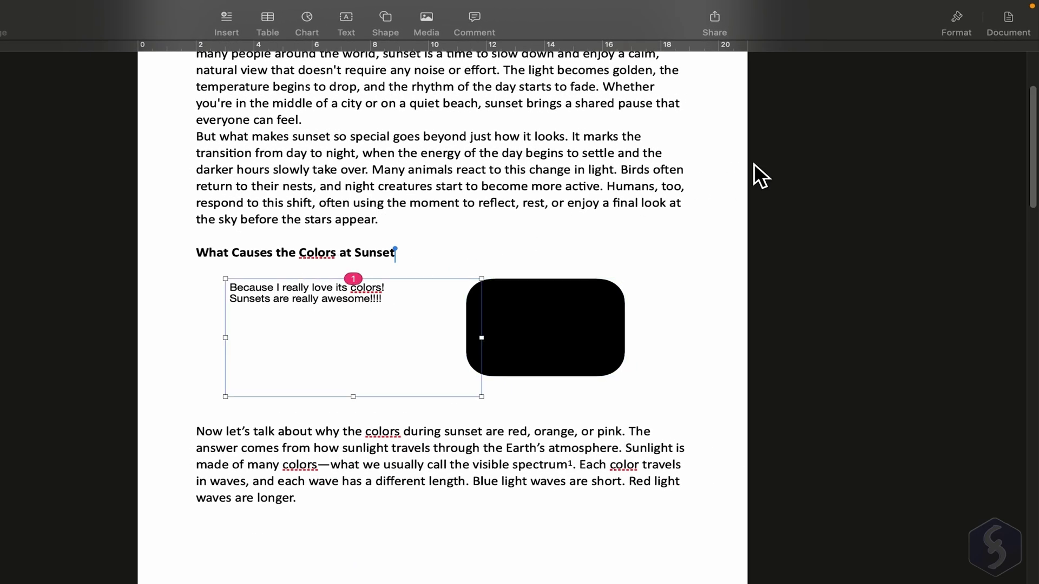
pyautogui.click(962, 22)
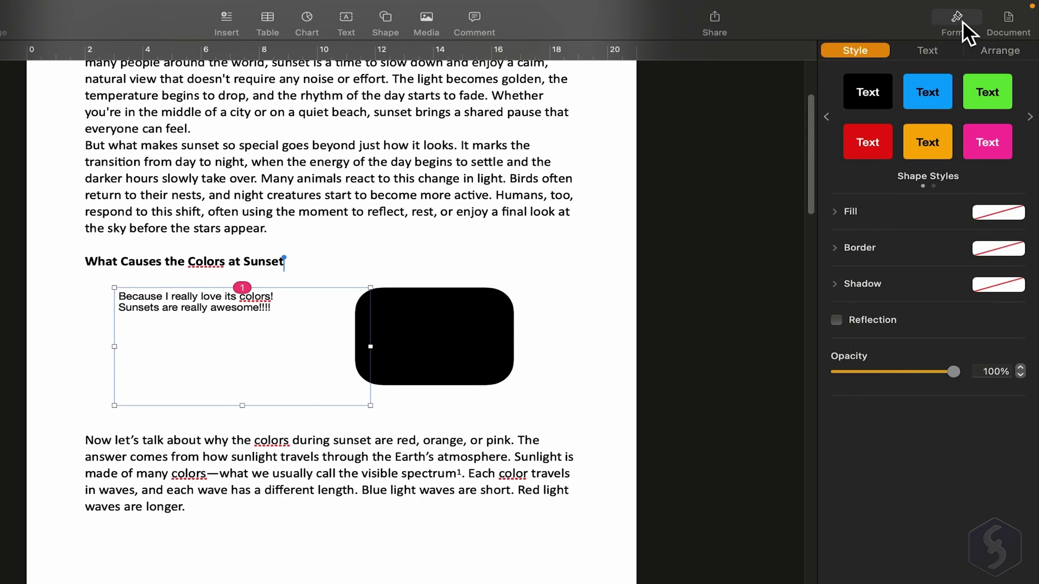
pyautogui.click(476, 316)
pyautogui.click(252, 300)
pyautogui.scroll(3, 322, 310)
pyautogui.scroll(-12, 323, 314)
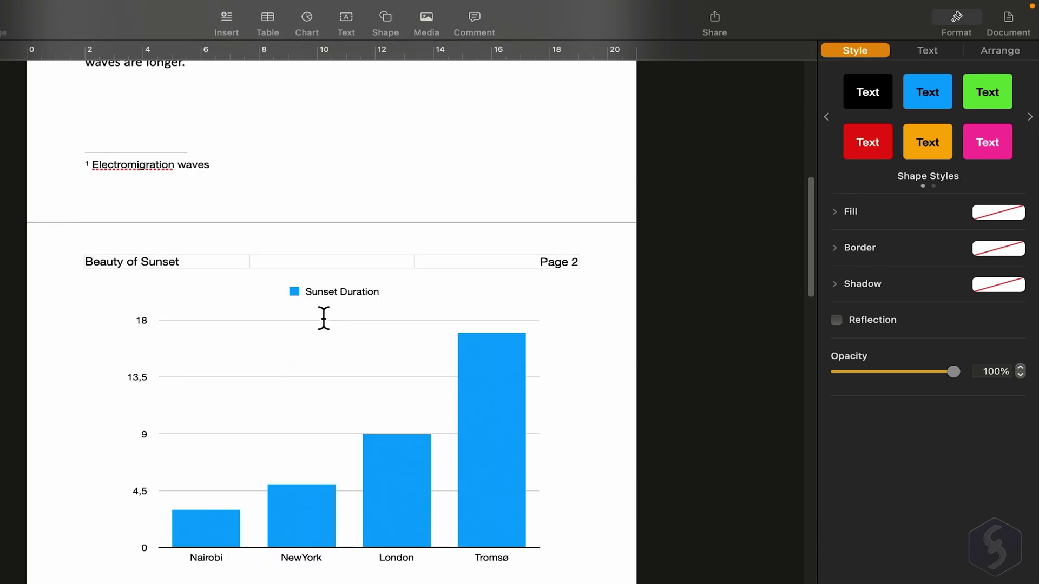
pyautogui.click(351, 333)
pyautogui.scroll(-6, 351, 330)
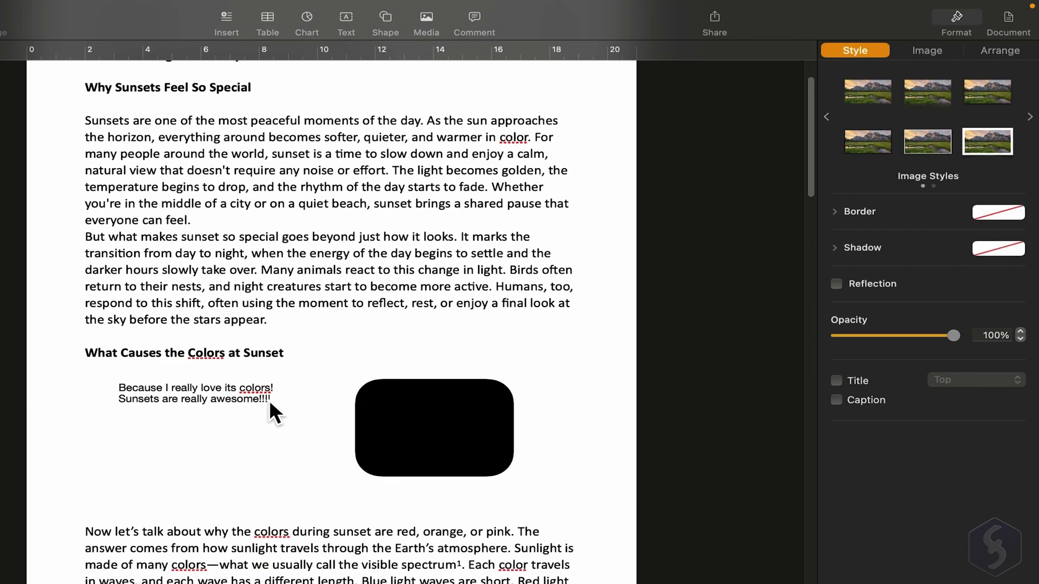
pyautogui.click(264, 401)
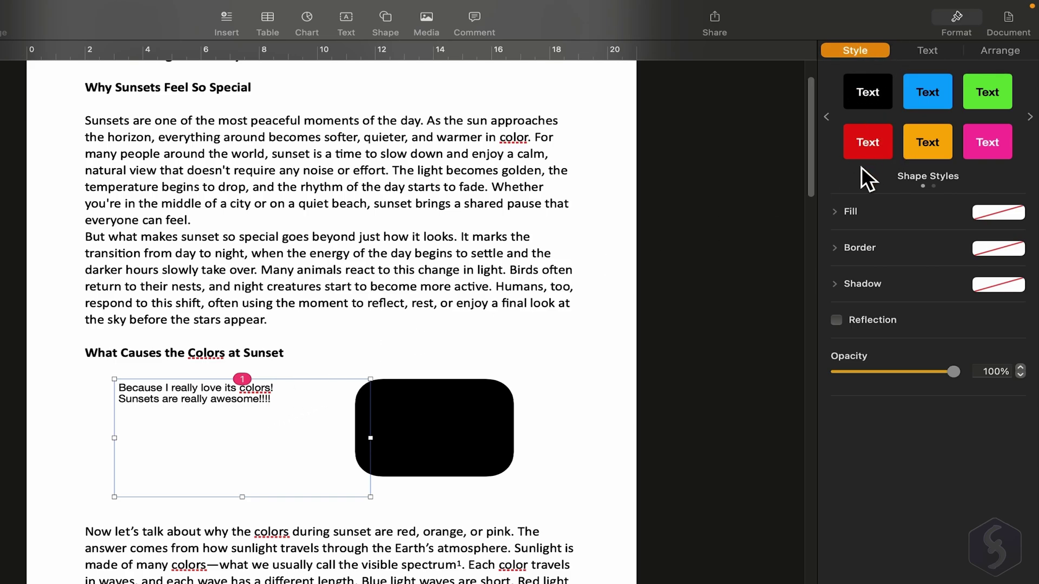
# Fill the quote box with yellow and give it a thick 4 pt black line border
pyautogui.click(998, 212)
pyautogui.click(944, 301)
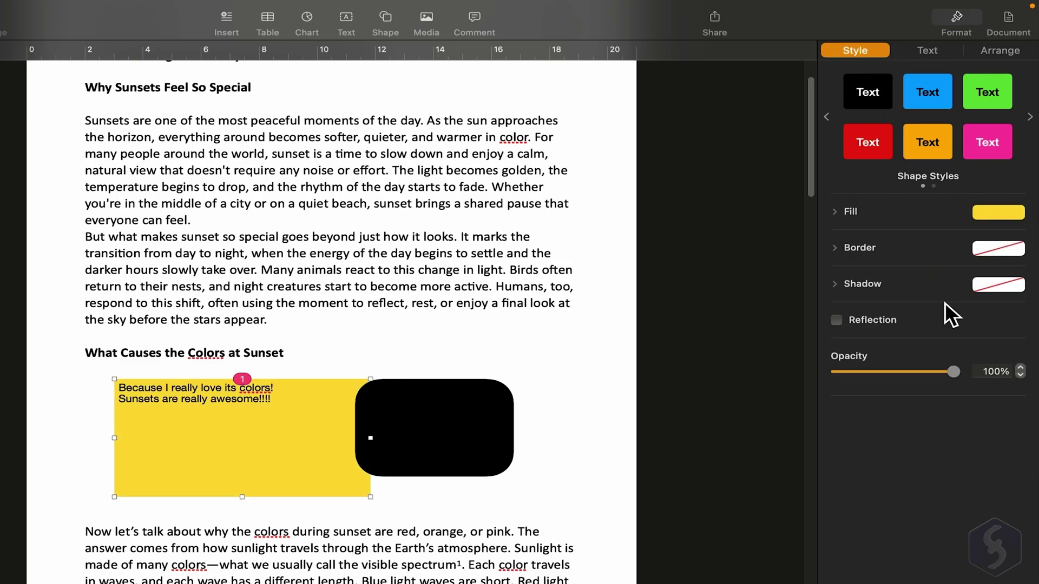
pyautogui.click(843, 249)
pyautogui.click(1011, 250)
pyautogui.click(986, 296)
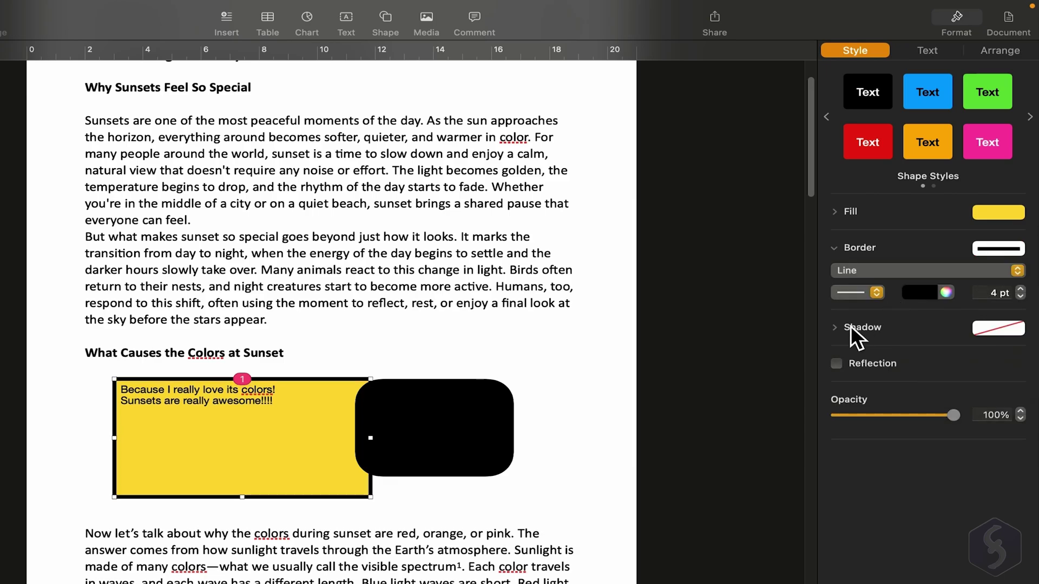
# Add a drop shadow to the quote box, then undo the box styling
pyautogui.click(998, 328)
pyautogui.click(941, 375)
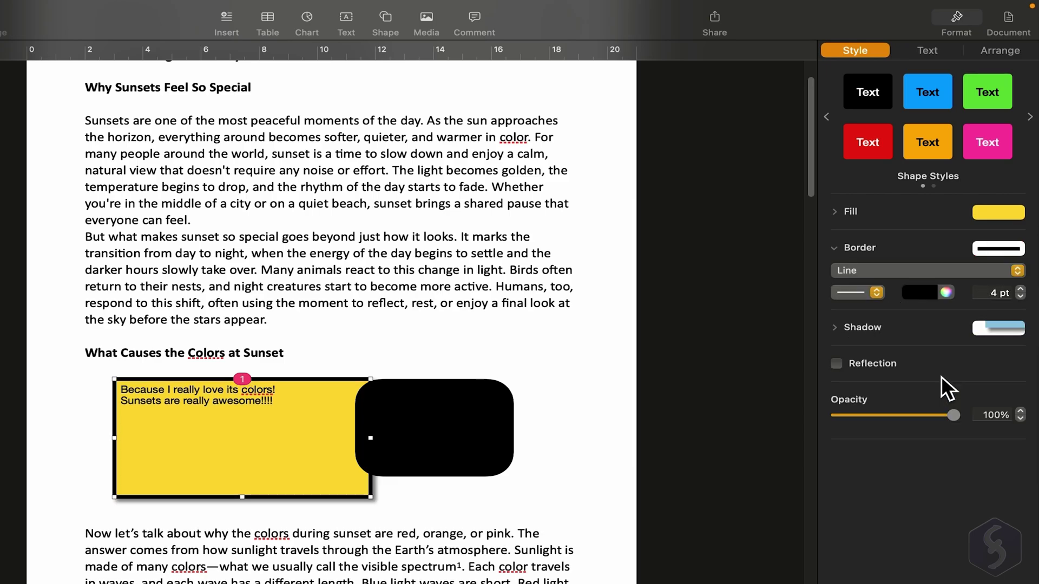
pyautogui.press('super+z')
pyautogui.press('super+z')
pyautogui.press('super+z')
# Set the quote text in the Annai MN font
pyautogui.click(926, 50)
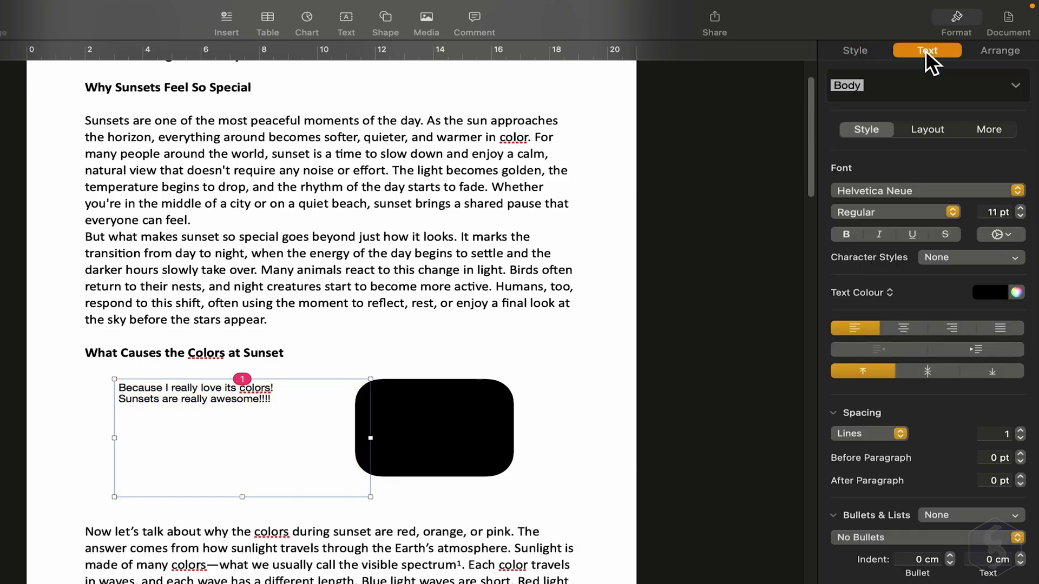
pyautogui.click(928, 190)
pyautogui.click(890, 275)
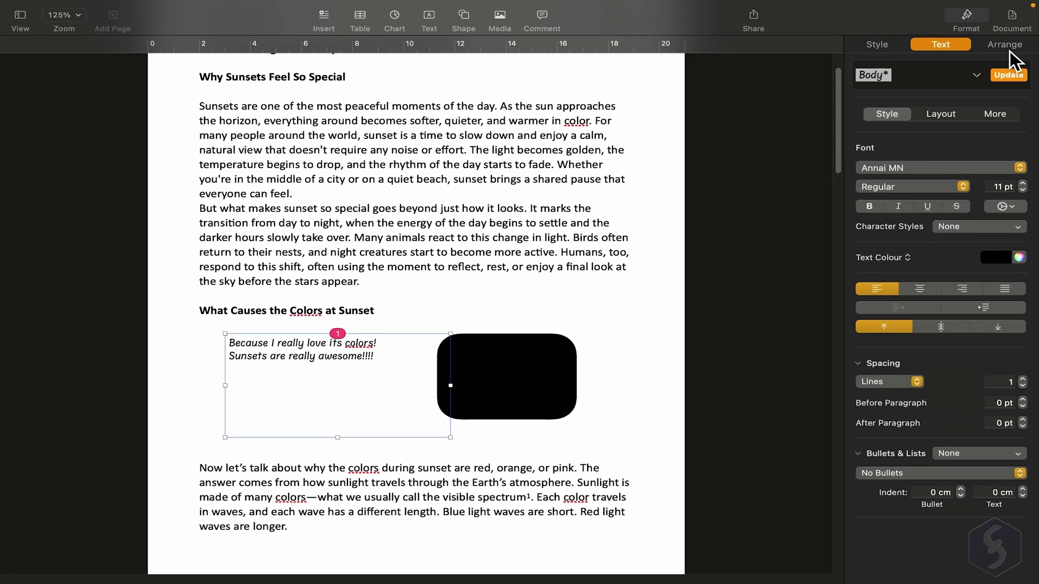
# Show the quote box's Arrange settings and add a blank line below the colors heading
pyautogui.click(1006, 51)
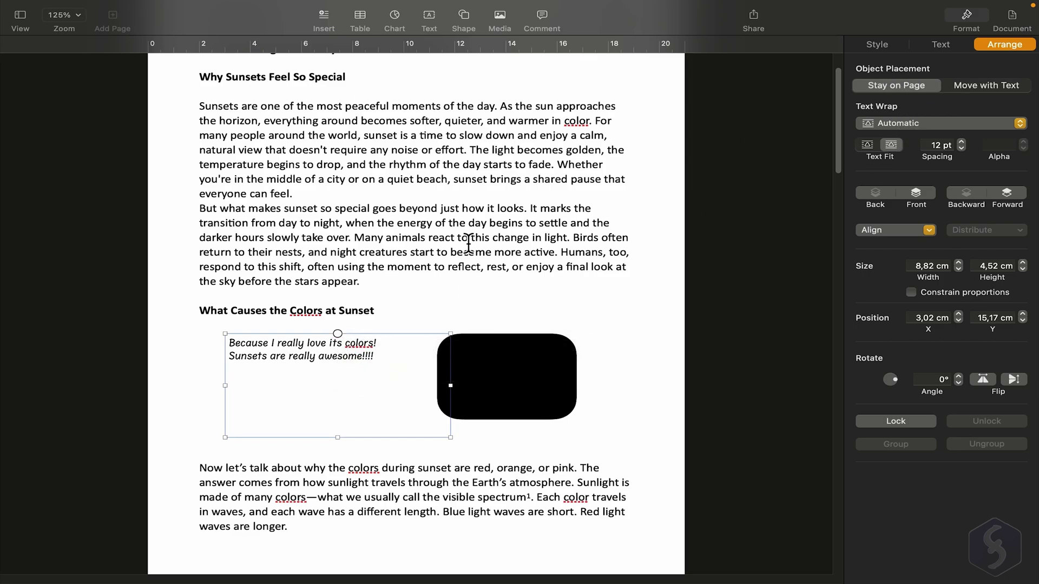
pyautogui.click(405, 313)
pyautogui.press('Down')
pyautogui.press('Down')
pyautogui.press('Down')
pyautogui.press('Down')
pyautogui.press('Down')
pyautogui.press('Down')
pyautogui.press('Down')
pyautogui.press('Down')
pyautogui.press('Down')
pyautogui.press('Return')
pyautogui.press('Return')
pyautogui.press('Return')
pyautogui.press('Return')
pyautogui.press('Return')
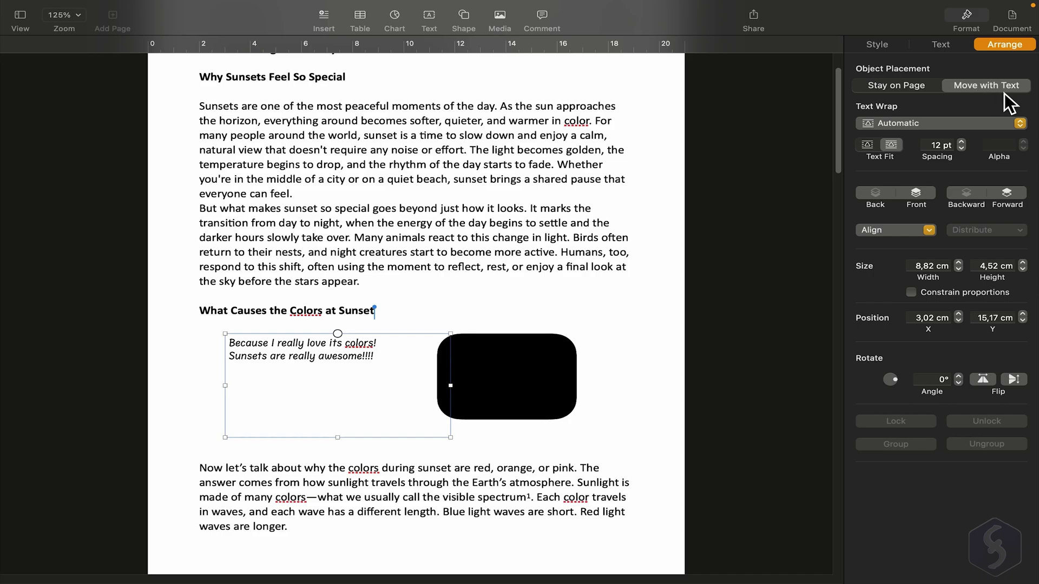
pyautogui.click(444, 307)
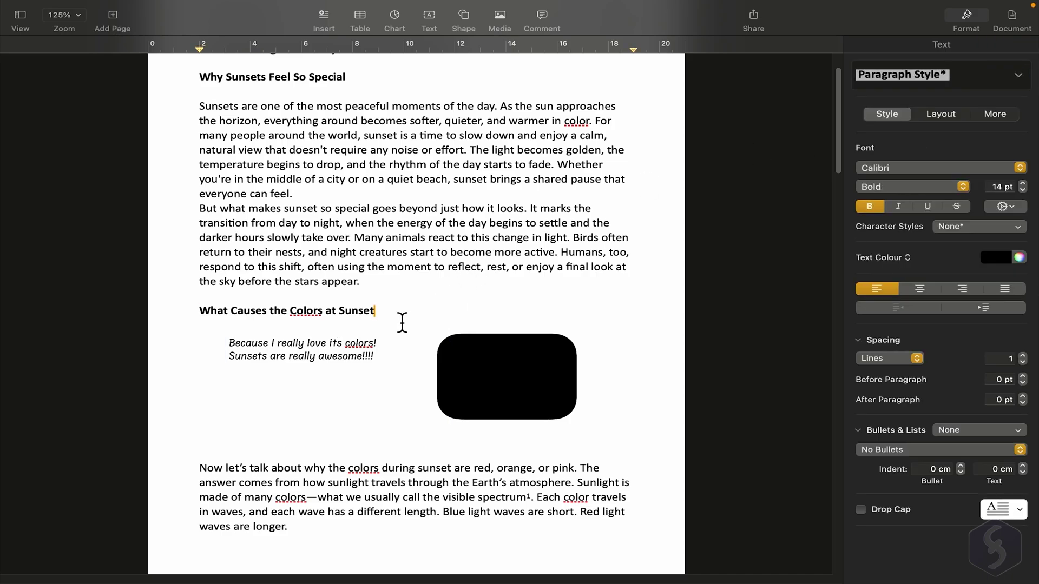
pyautogui.press('Return')
pyautogui.press('Return')
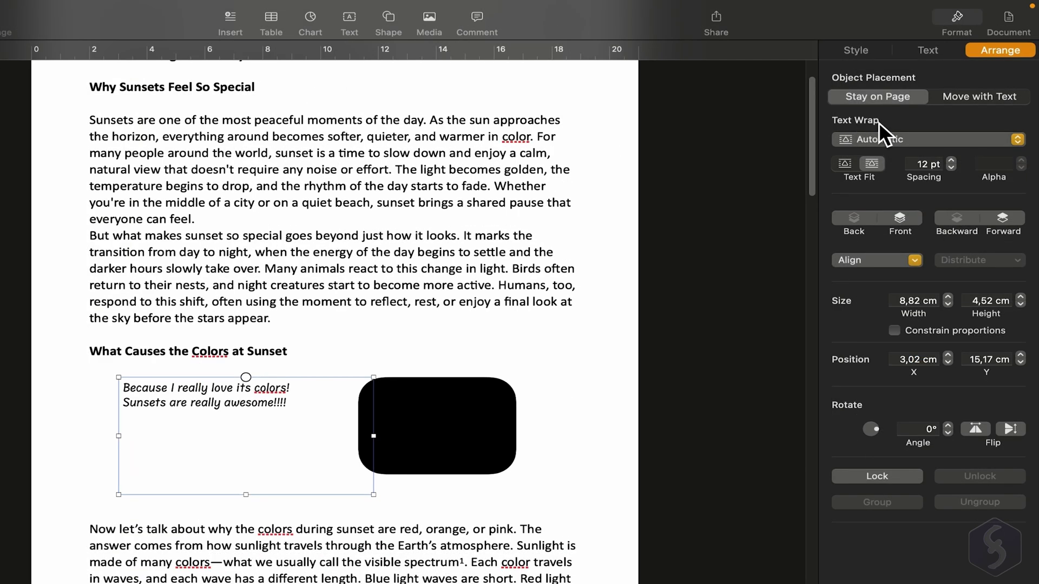
# Keep Automatic text wrap and drag the quote box up into the first section
pyautogui.click(907, 141)
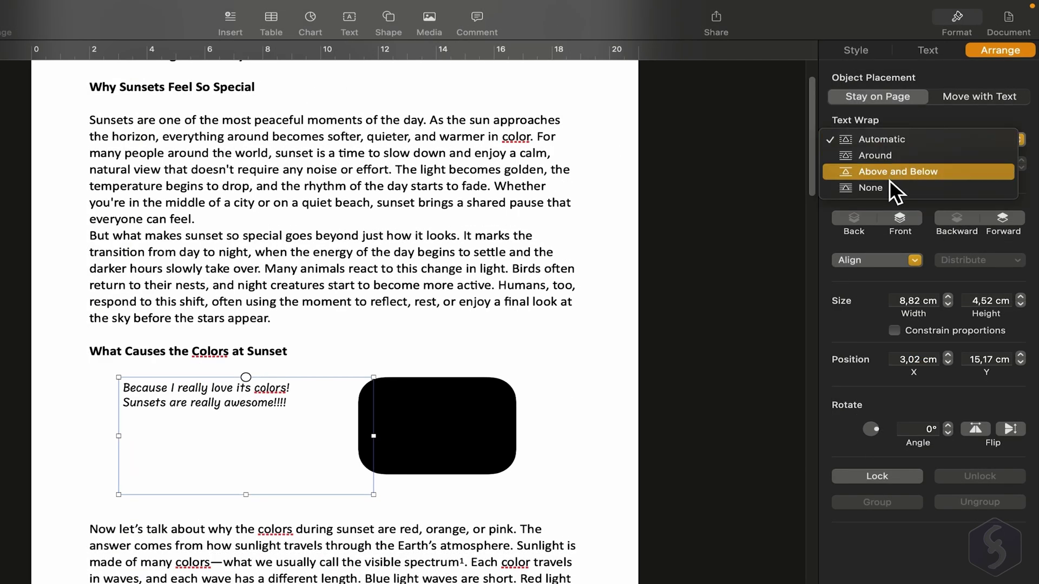
pyautogui.click(898, 144)
pyautogui.moveTo(258, 396); pyautogui.dragTo(339, 218)
# Try Around and Above and Below wrapping, then set text wrap to None
pyautogui.click(991, 143)
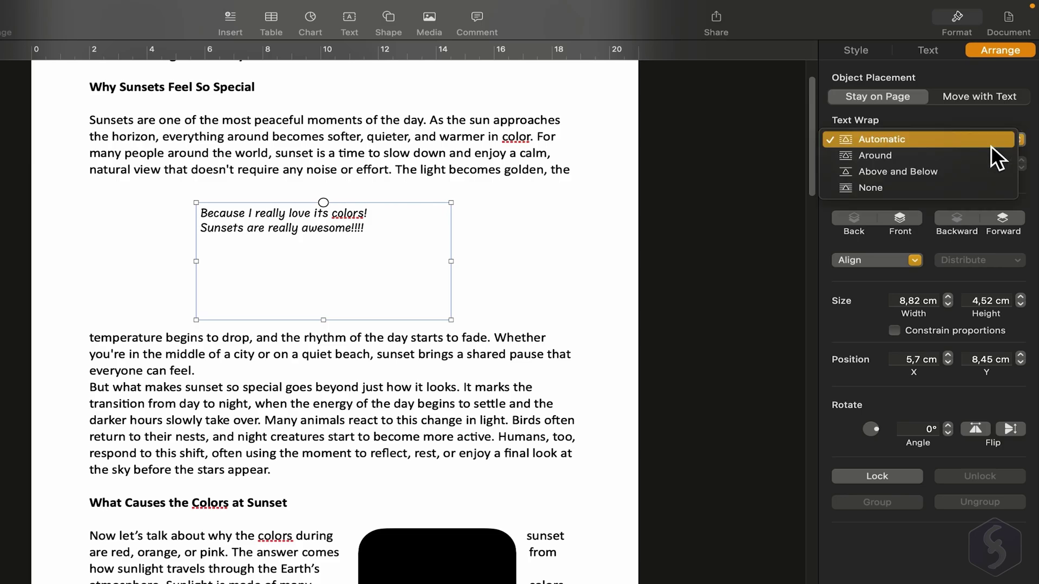
pyautogui.click(901, 159)
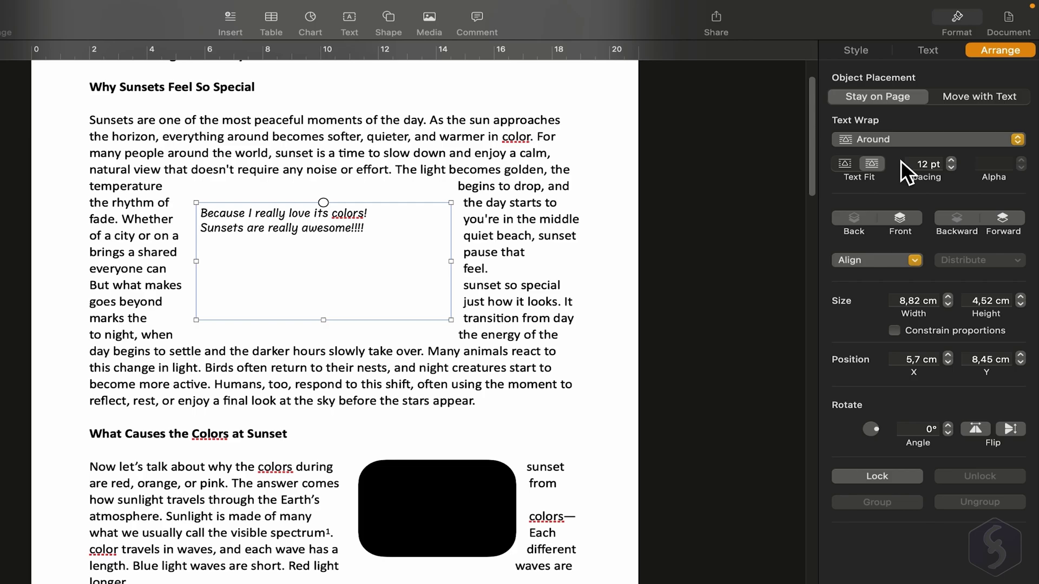
pyautogui.click(906, 143)
pyautogui.click(904, 162)
pyautogui.click(906, 144)
pyautogui.click(902, 161)
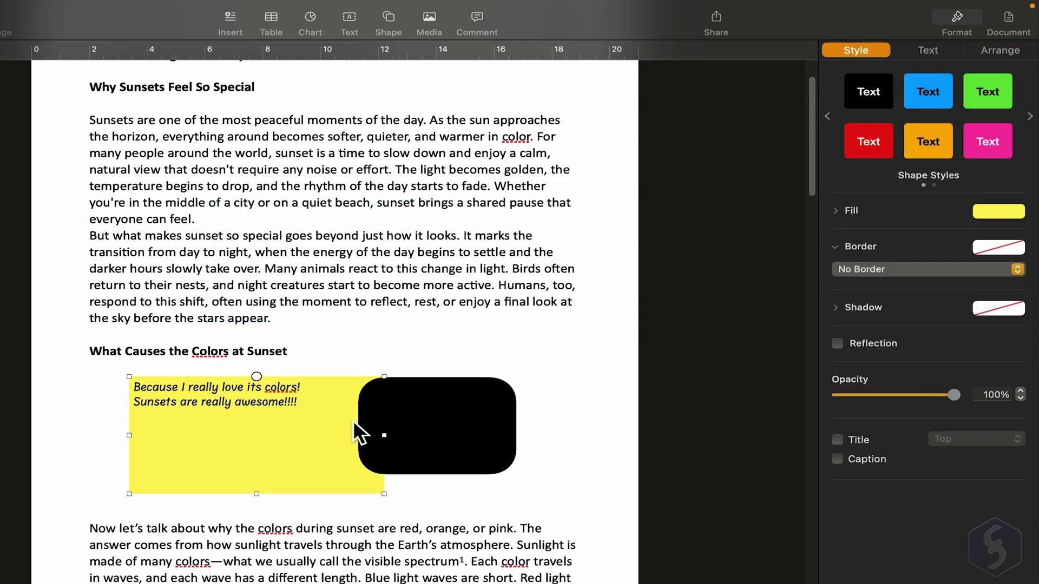
# Send the black rounded shape backward behind the yellow box, then bring it forward again
pyautogui.click(411, 414)
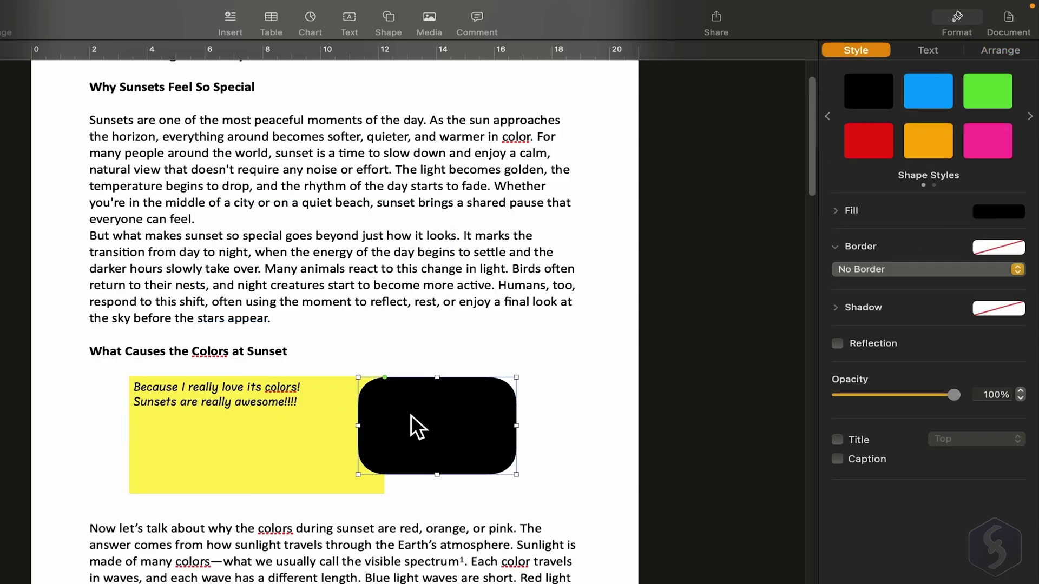
pyautogui.click(988, 54)
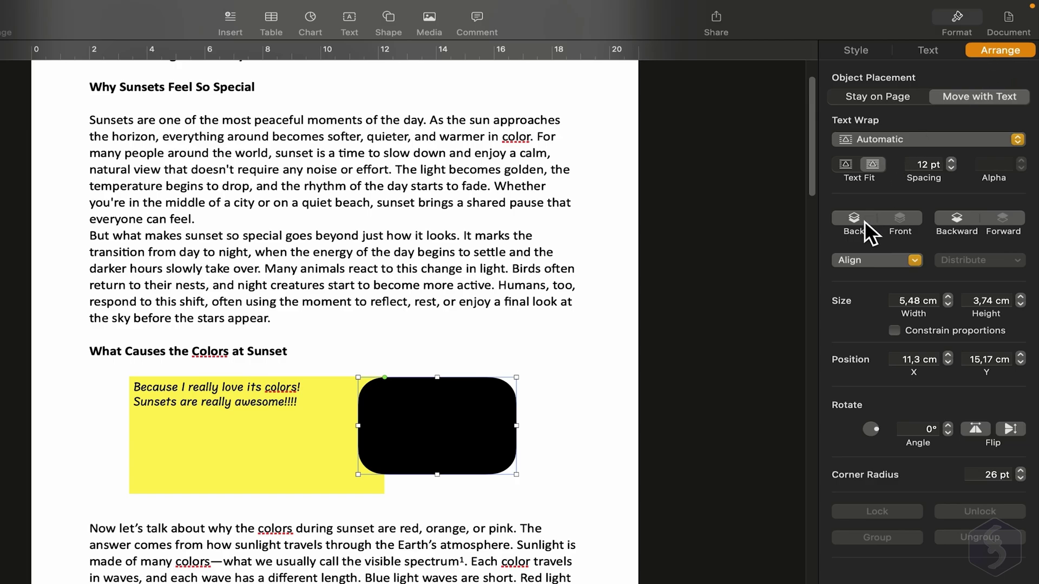
pyautogui.click(963, 221)
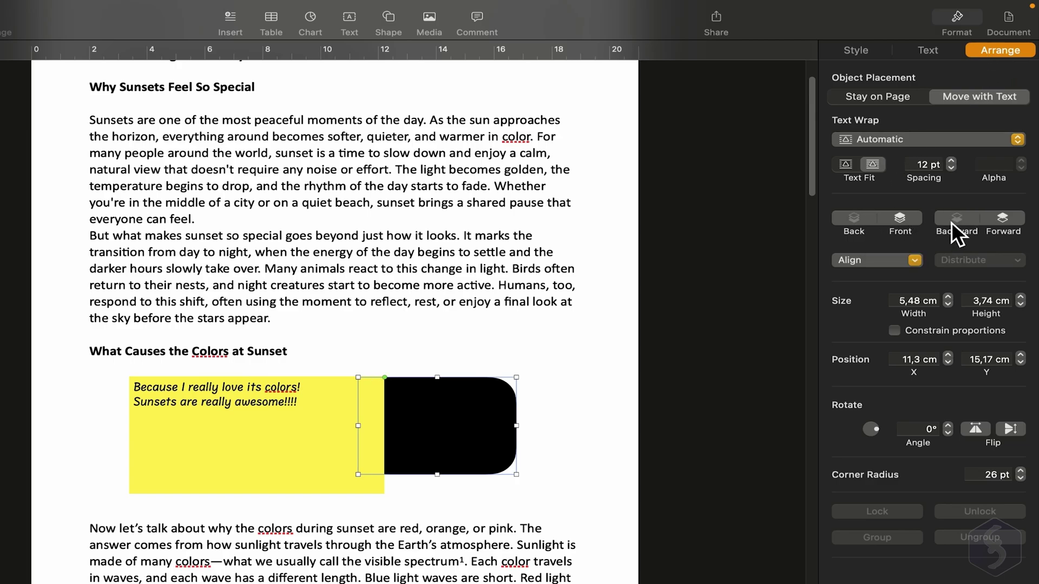
pyautogui.click(982, 225)
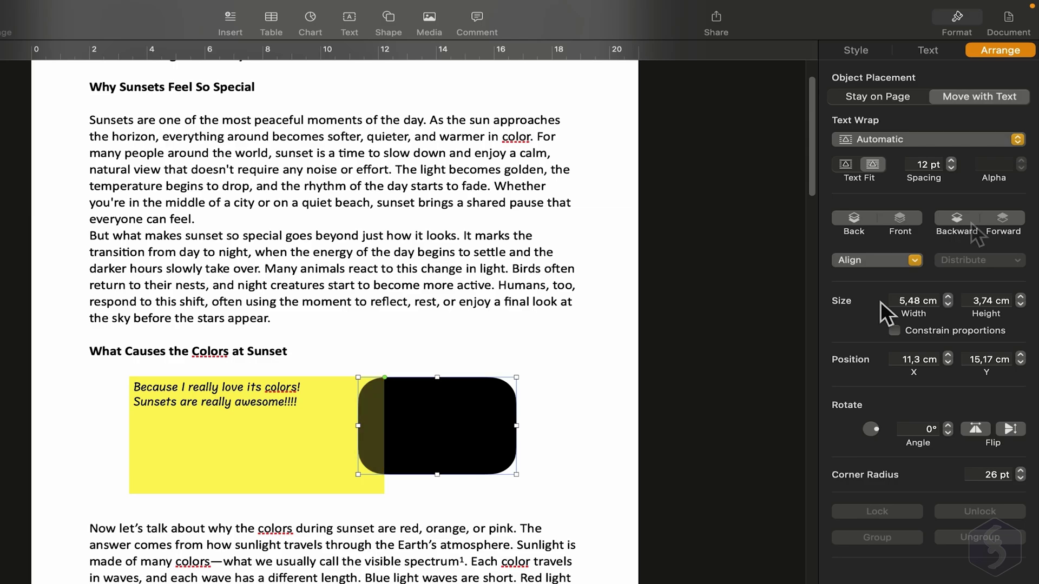
# Nudge the shape's width to 6,98 cm and back to 5,48 cm, then set X to 10,8 cm
pyautogui.click(948, 298)
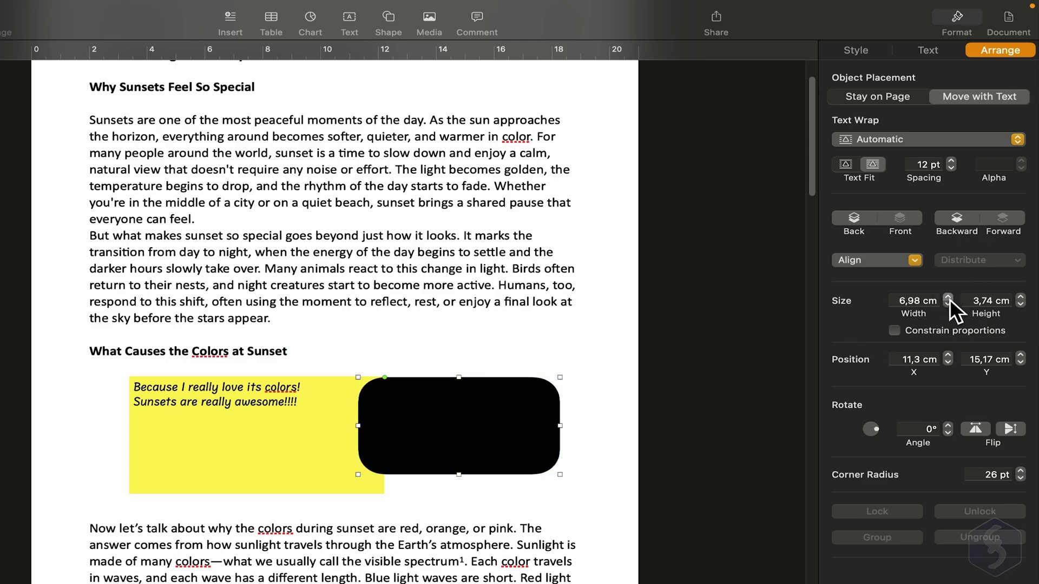
pyautogui.click(947, 305)
pyautogui.click(948, 356)
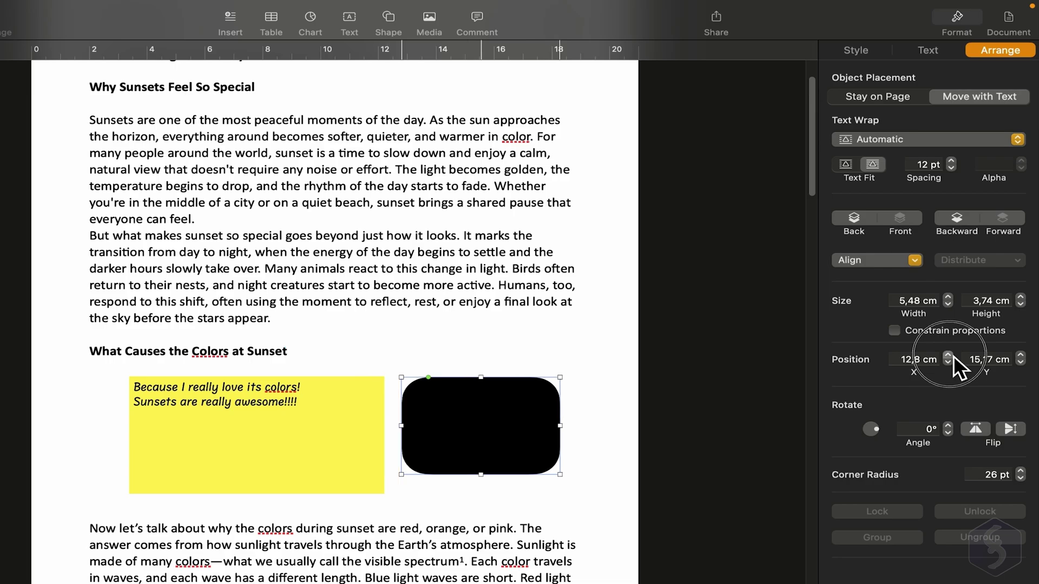
pyautogui.click(948, 363)
# Review the Sunset Duration chart's Chart and Axis formatting tabs
pyautogui.scroll(1, 324, 219)
pyautogui.scroll(-10, 324, 219)
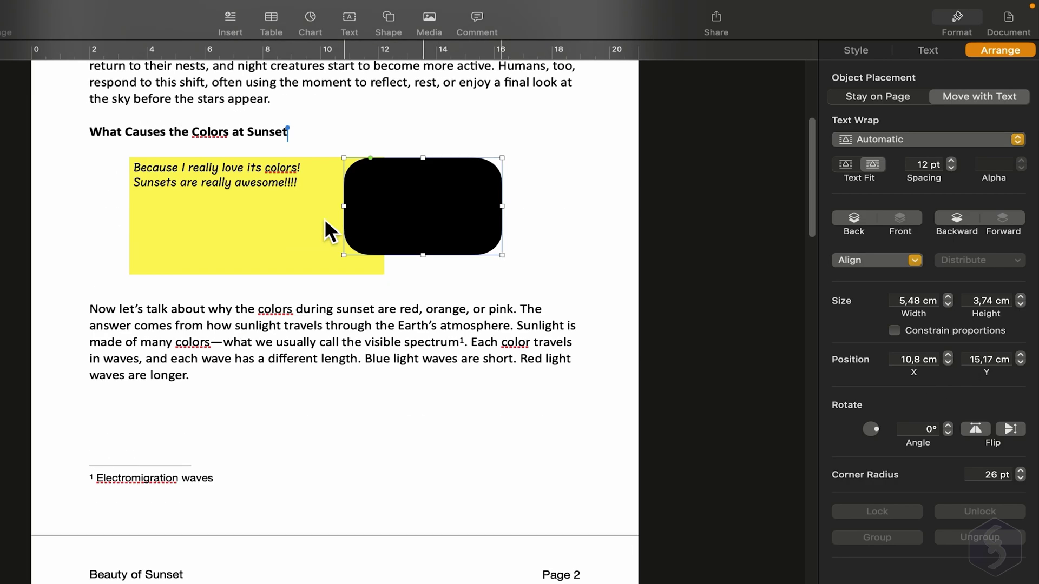
pyautogui.scroll(-5, 323, 219)
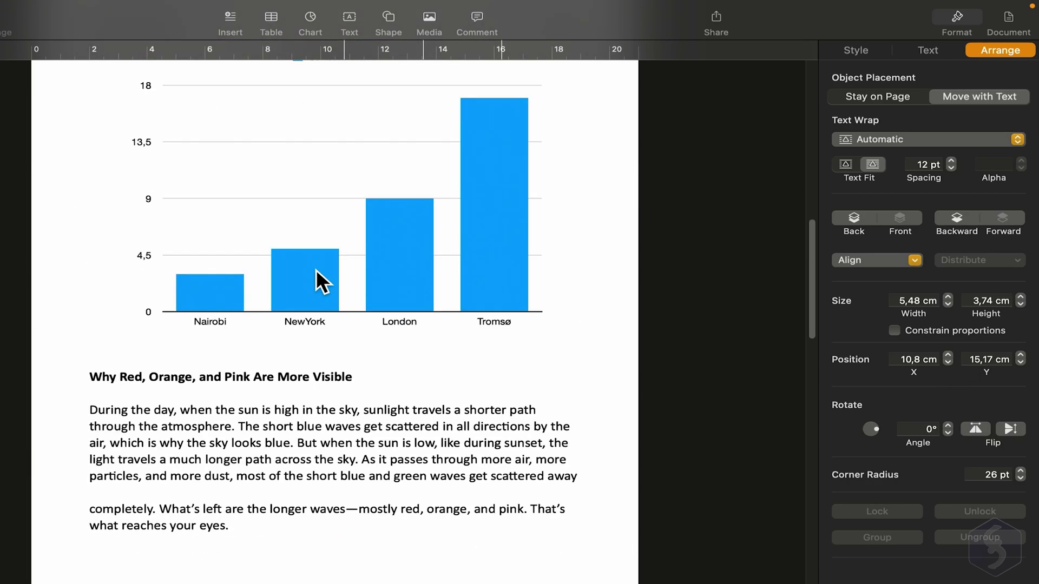
pyautogui.scroll(2, 316, 268)
pyautogui.click(341, 273)
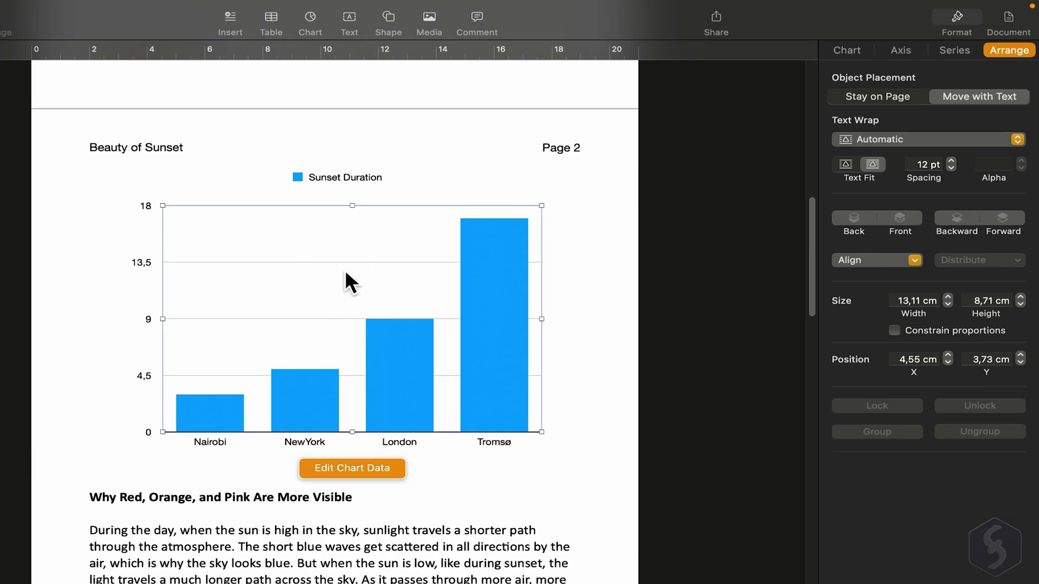
pyautogui.click(853, 54)
pyautogui.click(898, 54)
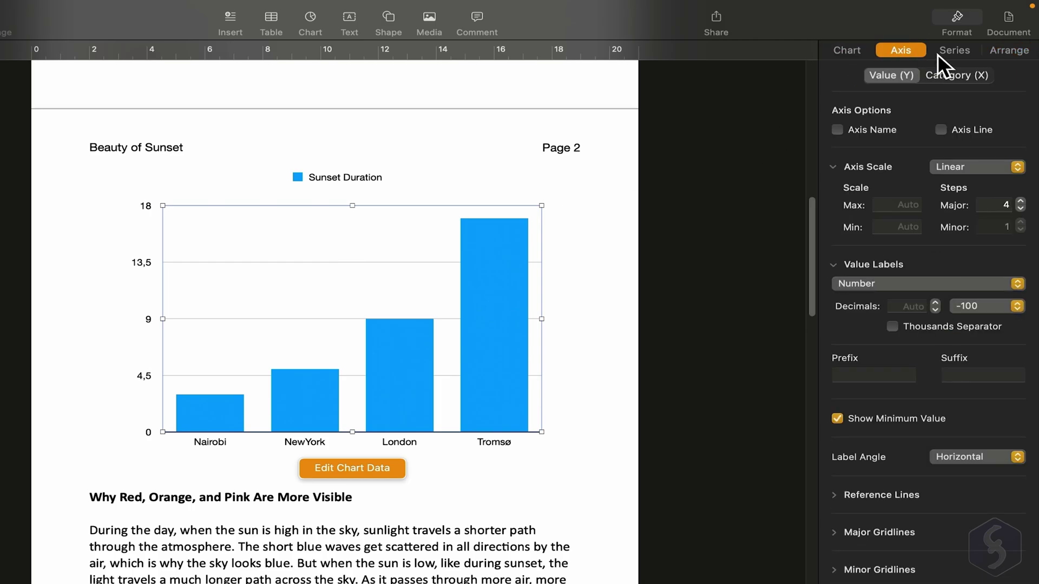
pyautogui.click(866, 51)
# Crop the page 3 landscape photo with Edit Mask, then undo to restore it
pyautogui.scroll(-10, 314, 303)
pyautogui.click(316, 336)
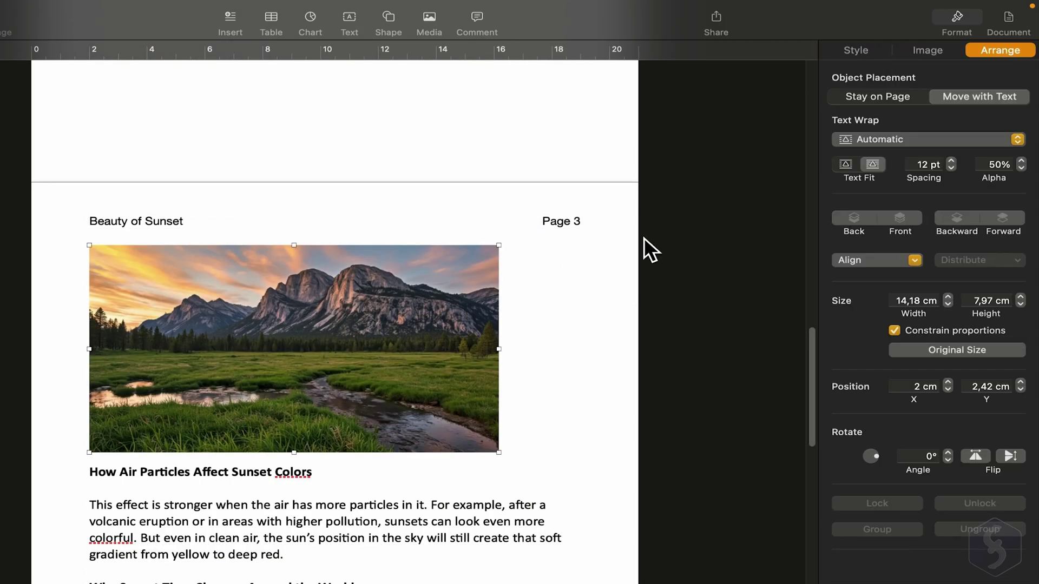
pyautogui.click(936, 56)
pyautogui.click(946, 174)
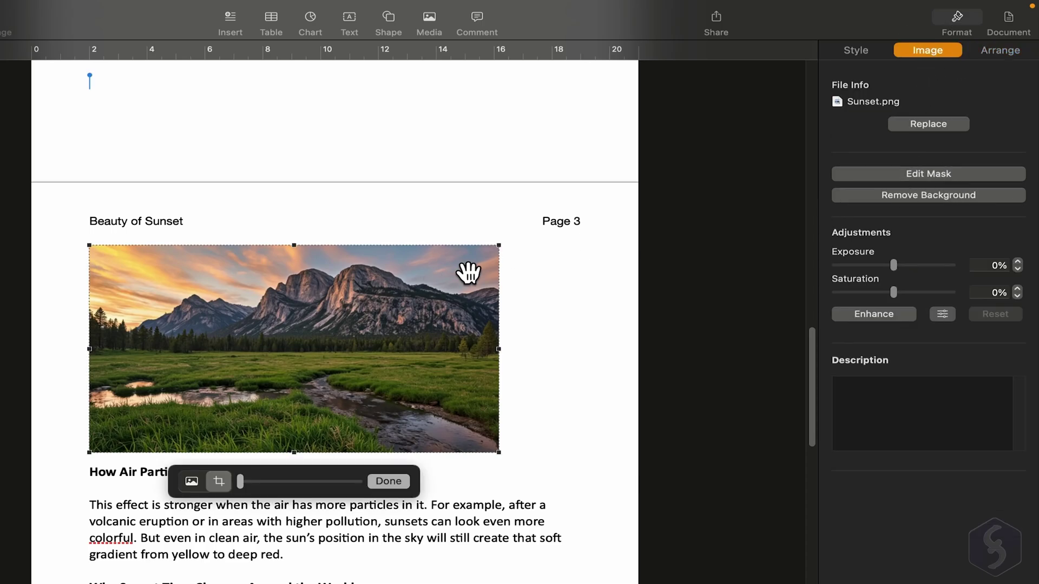
pyautogui.moveTo(499, 246); pyautogui.dragTo(374, 291)
pyautogui.click(405, 481)
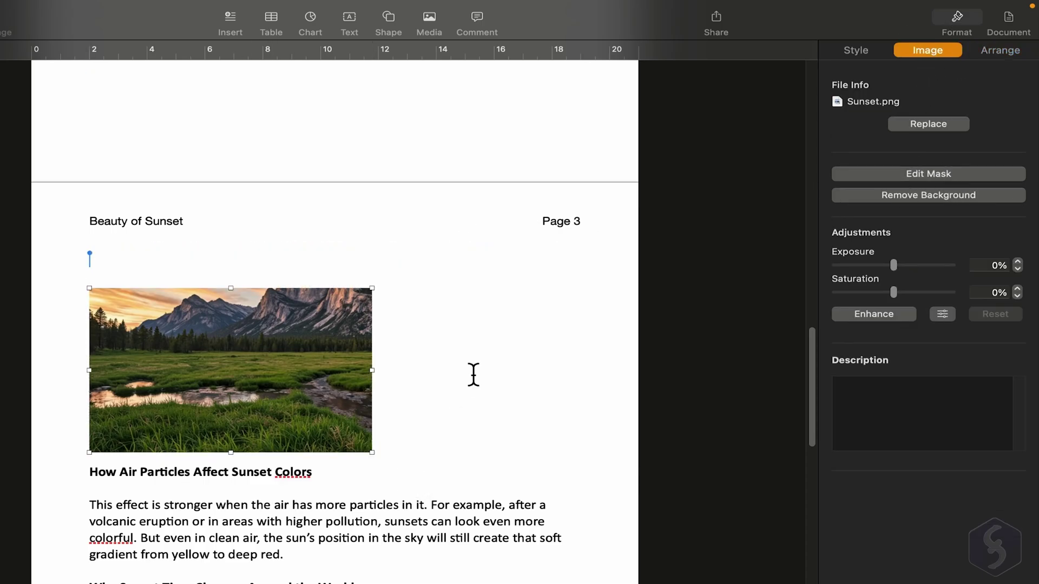
pyautogui.press('super+z')
# Adjust the photo's exposure in the Adjust Image panel
pyautogui.click(943, 314)
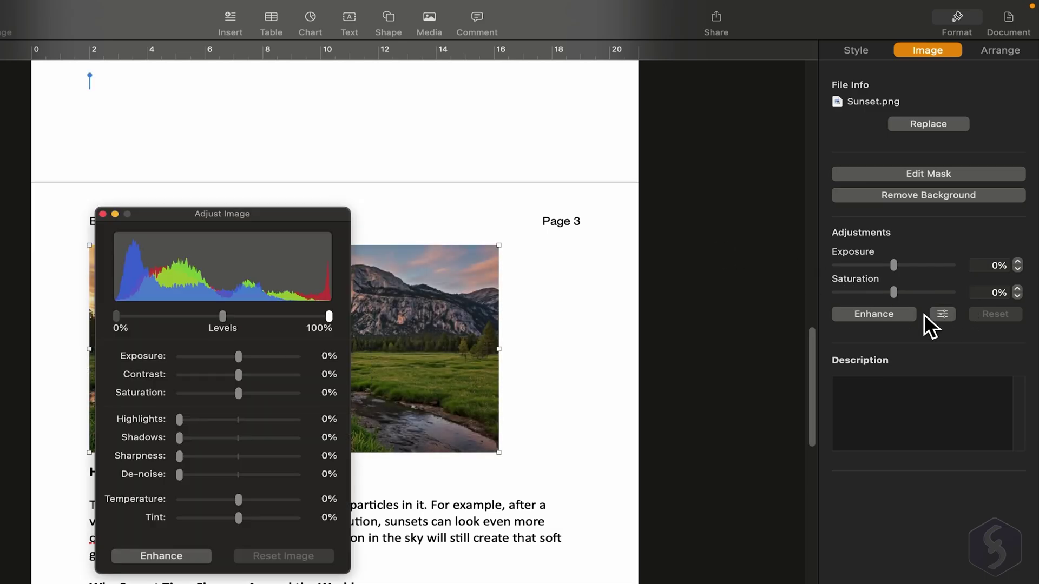
pyautogui.moveTo(278, 228); pyautogui.dragTo(873, 207)
pyautogui.moveTo(846, 318); pyautogui.dragTo(874, 324)
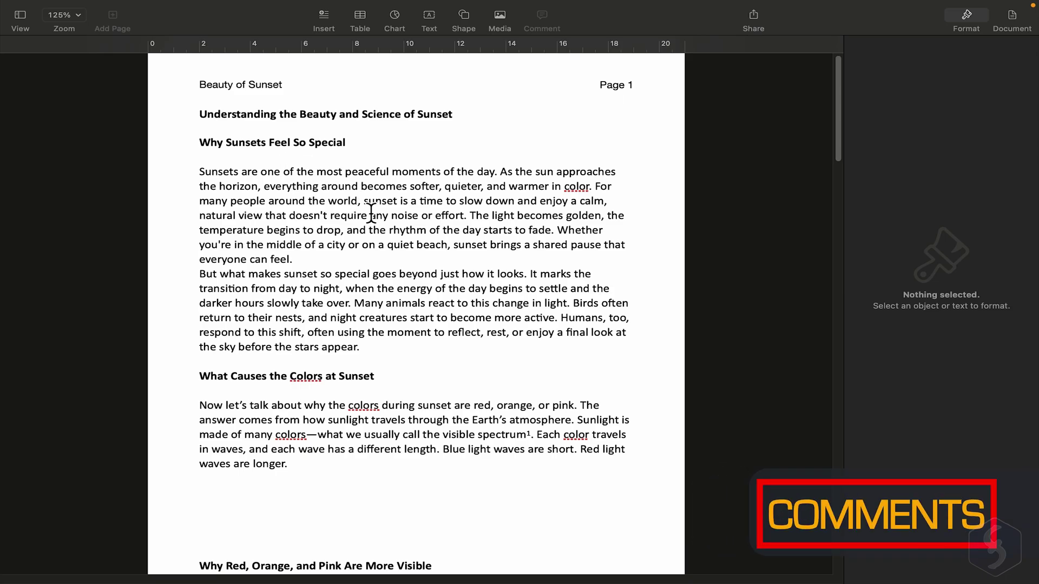
# Add a 'To be corrected' comment to the 'Now let's talk' paragraph, then hide all comments
pyautogui.moveTo(298, 470); pyautogui.dragTo(140, 401)
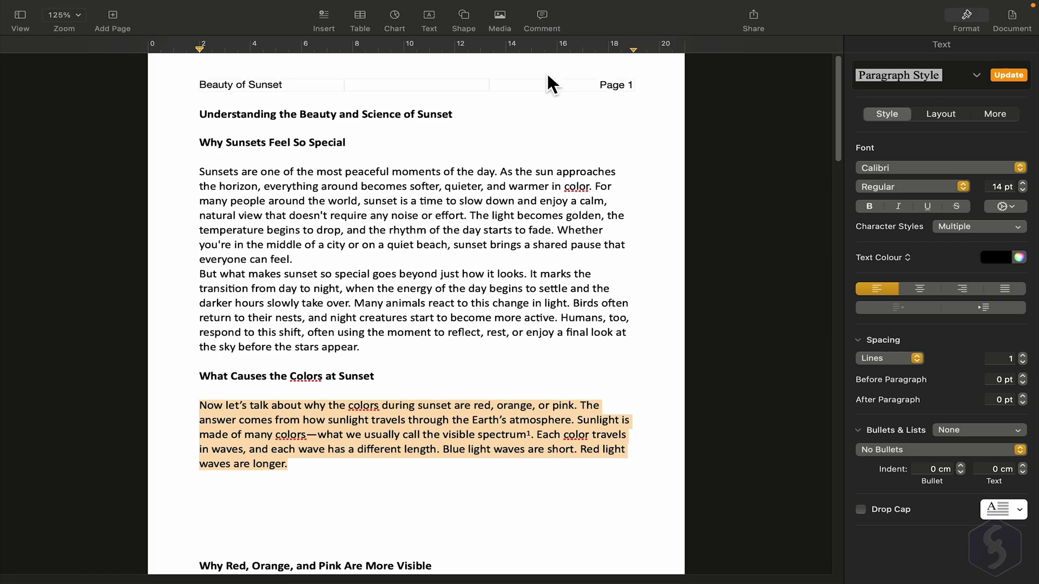
pyautogui.click(548, 19)
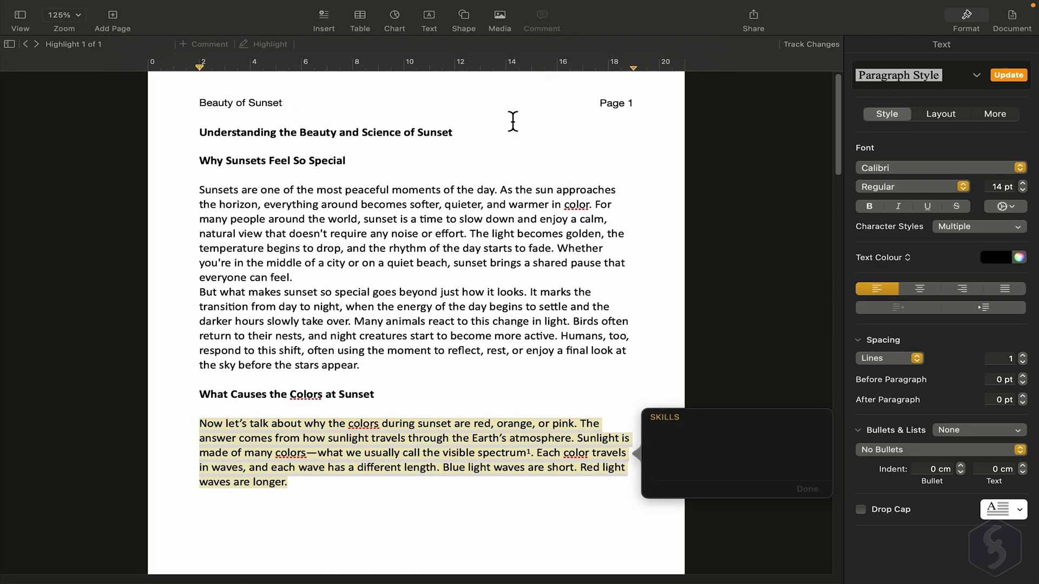
pyautogui.write('To be corrected')
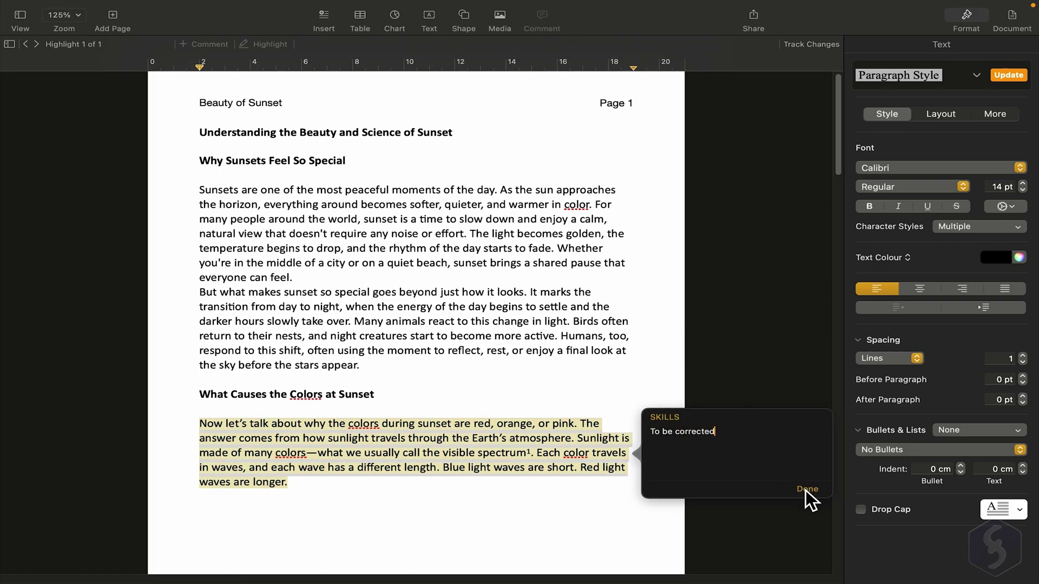
pyautogui.click(808, 489)
pyautogui.click(180, 426)
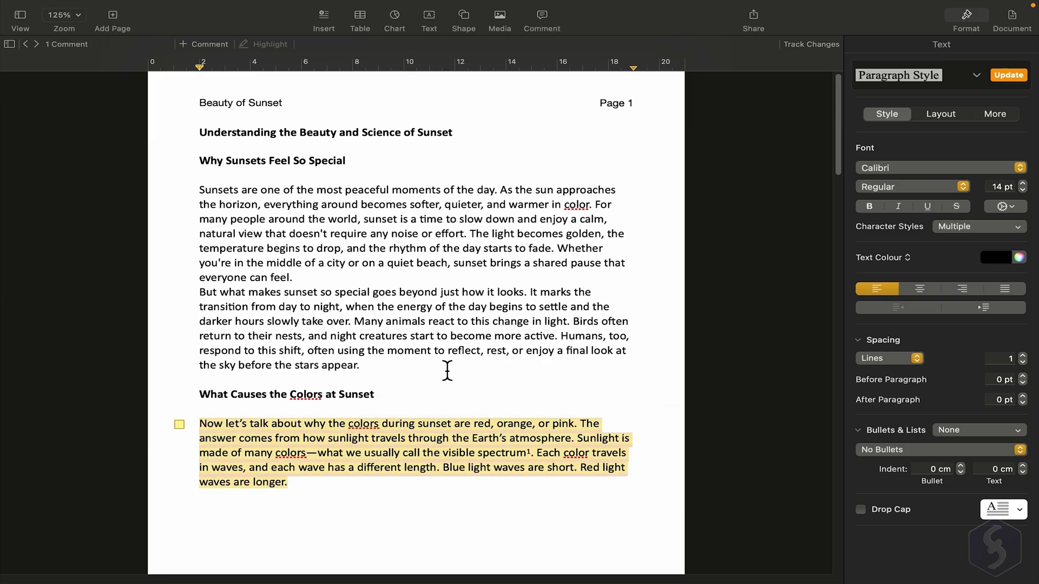
pyautogui.click(31, 21)
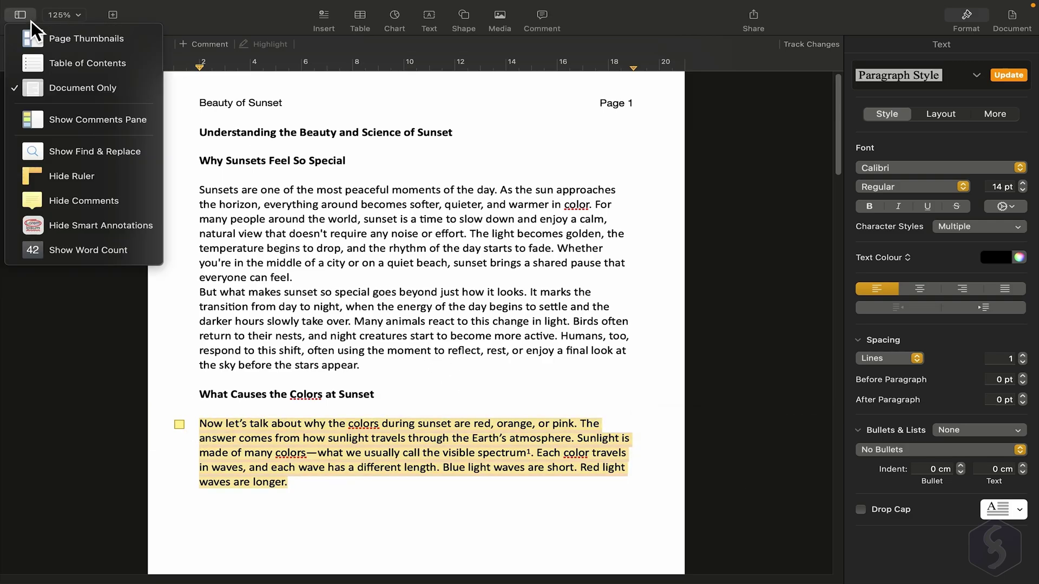
pyautogui.click(101, 204)
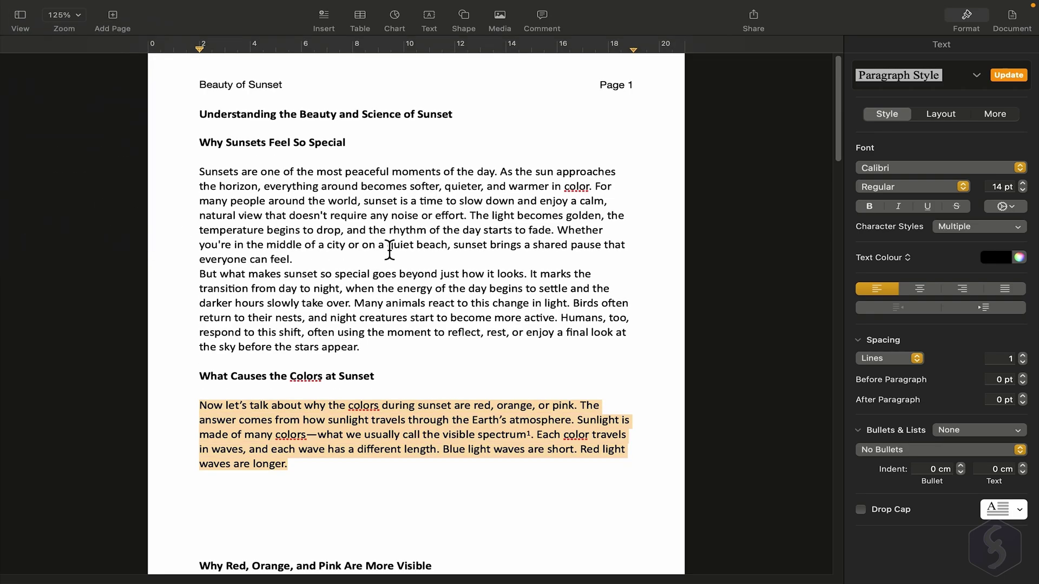
# Hide the formatting sidebar and save the document with Cmd+S
pyautogui.press('alt+super+i')
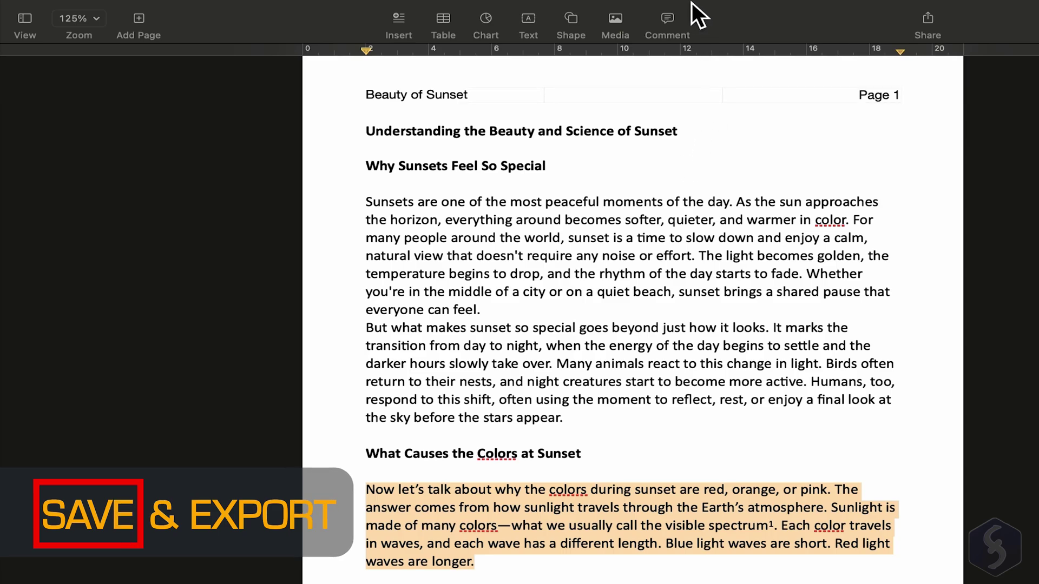
pyautogui.moveTo(684, 3)
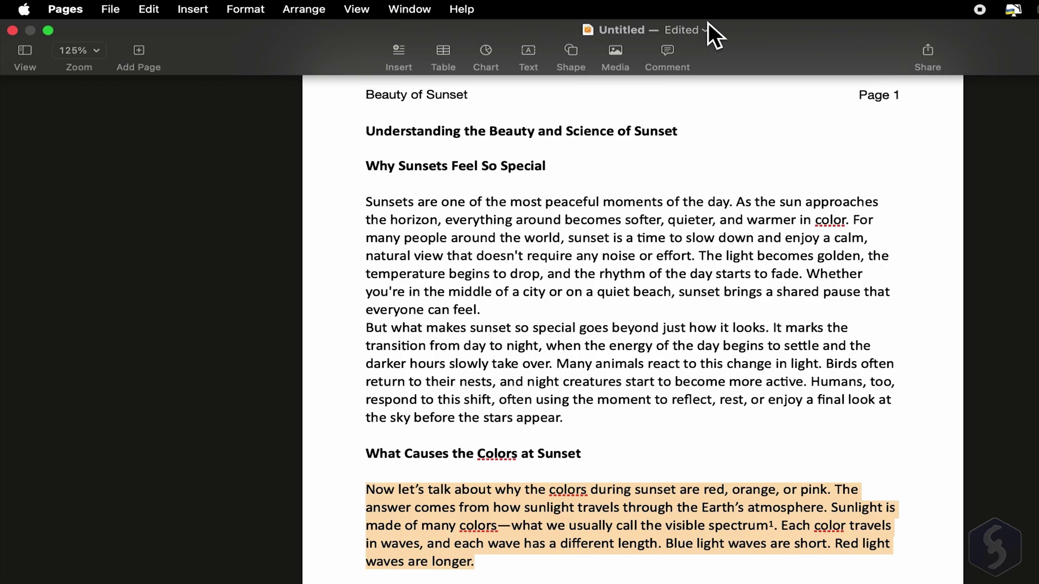
pyautogui.press('super+s')
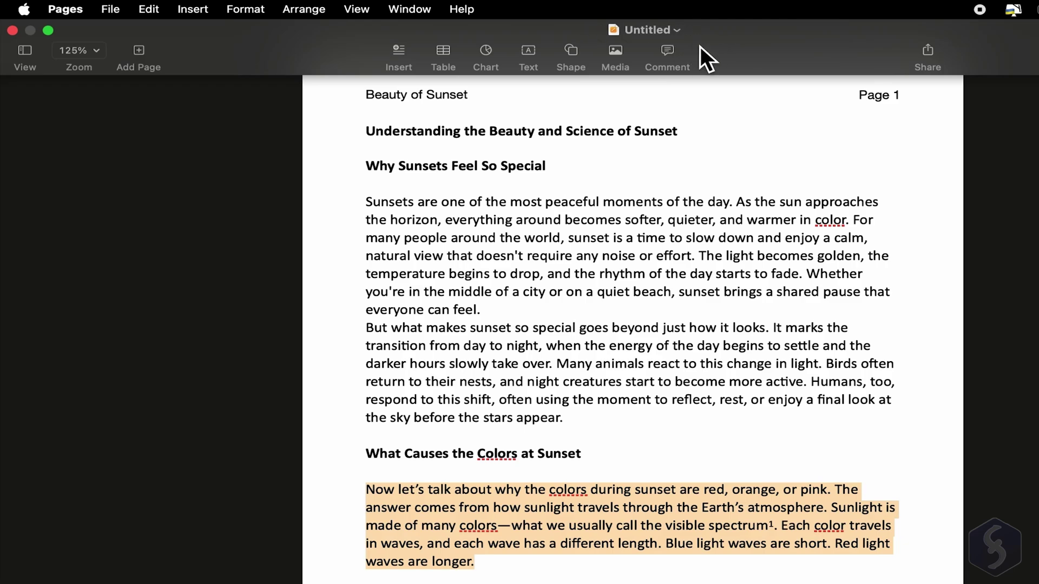
# Bring up the PDF export settings and switch the export format to Word
pyautogui.click(113, 14)
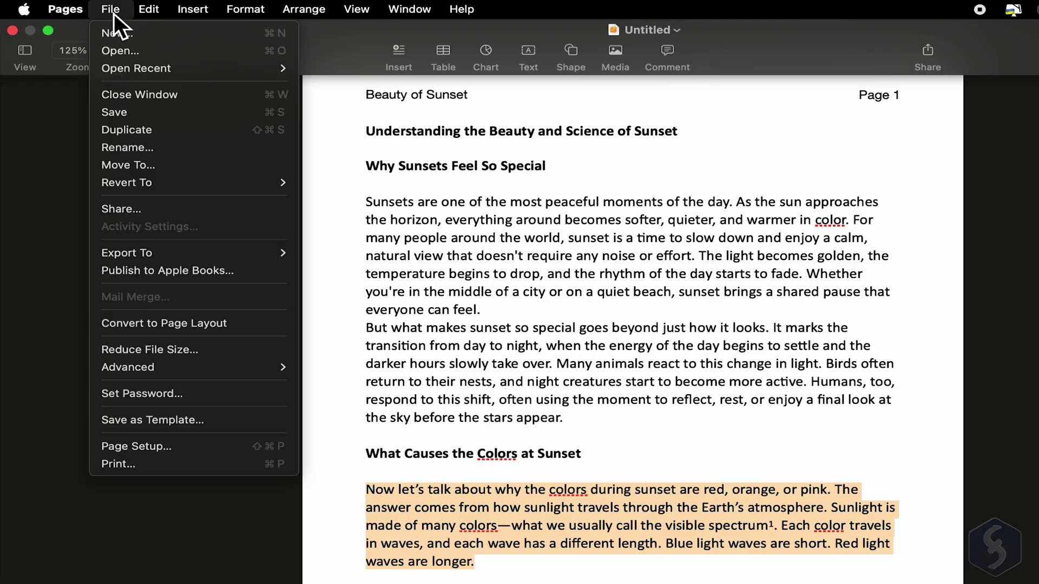
pyautogui.moveTo(182, 257)
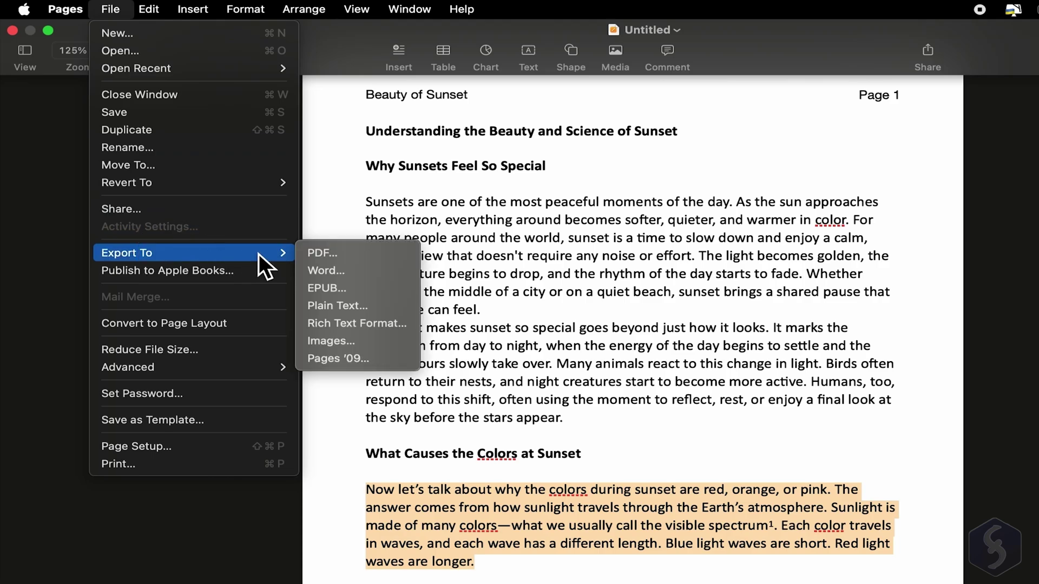
pyautogui.click(372, 258)
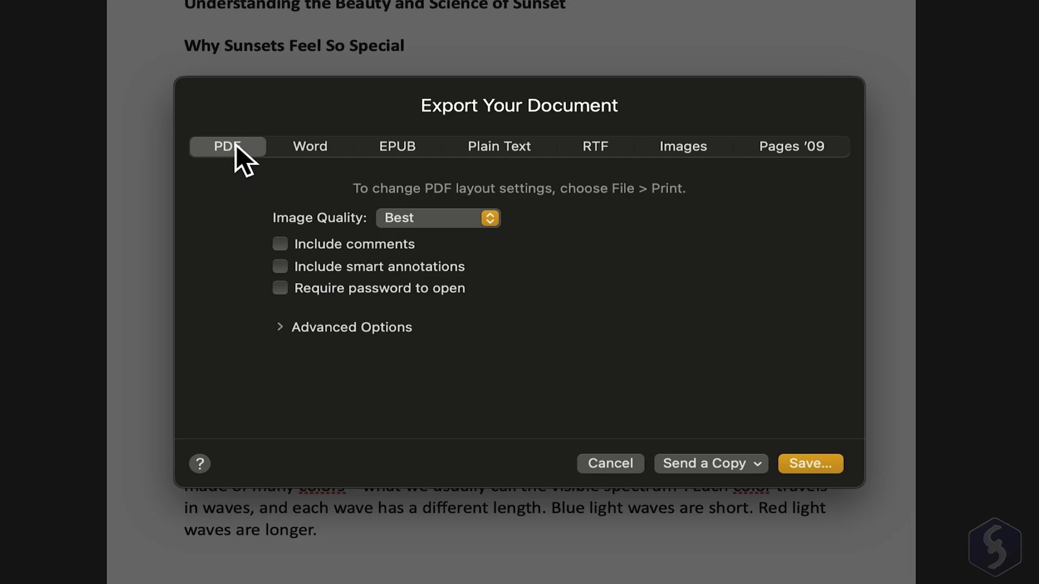
pyautogui.click(311, 152)
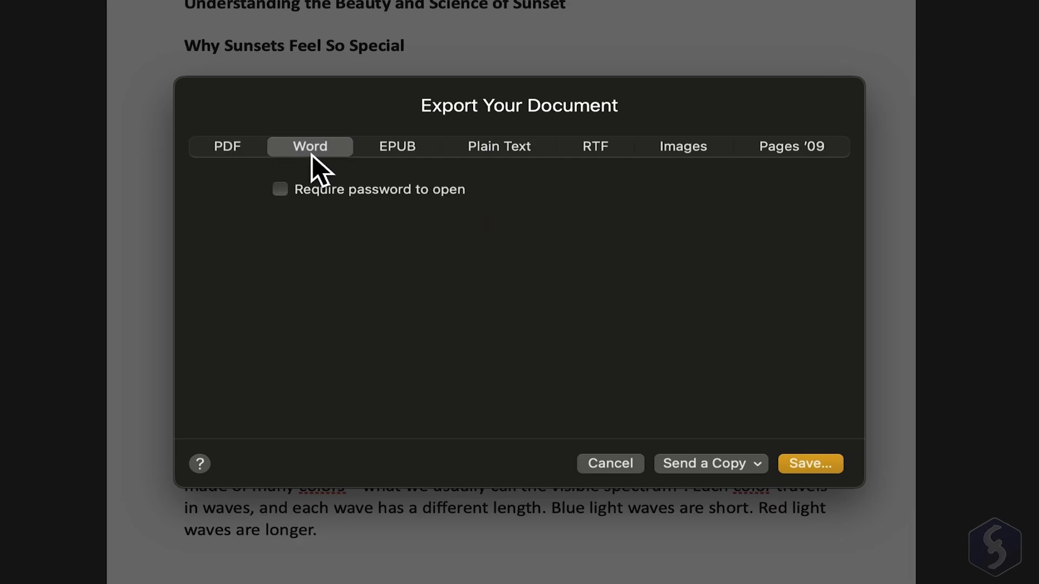